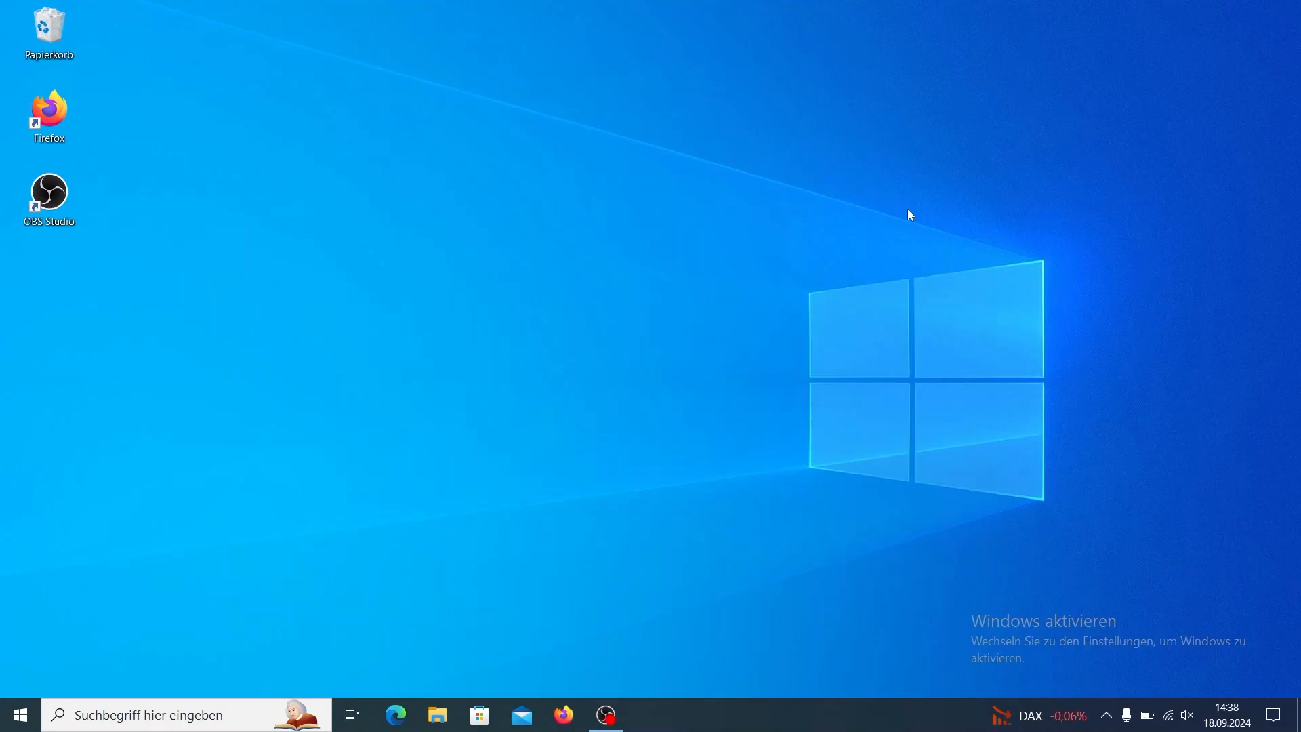
Switch to Firefox, search the web for "anaconda download" and open the Download Anaconda Distribution page.
{"action": "left_click", "coordinate": [562, 724]}
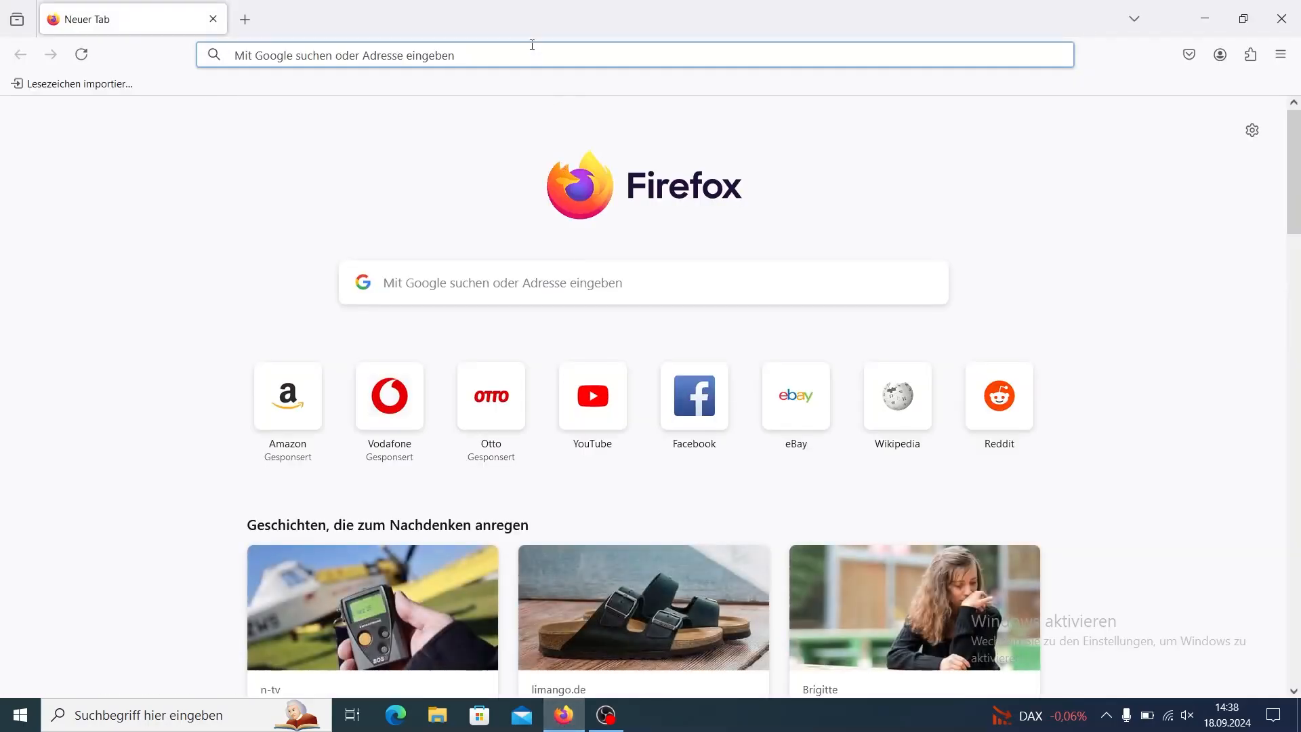
{"action": "left_click", "coordinate": [533, 46]}
{"action": "type", "text": "anac"}
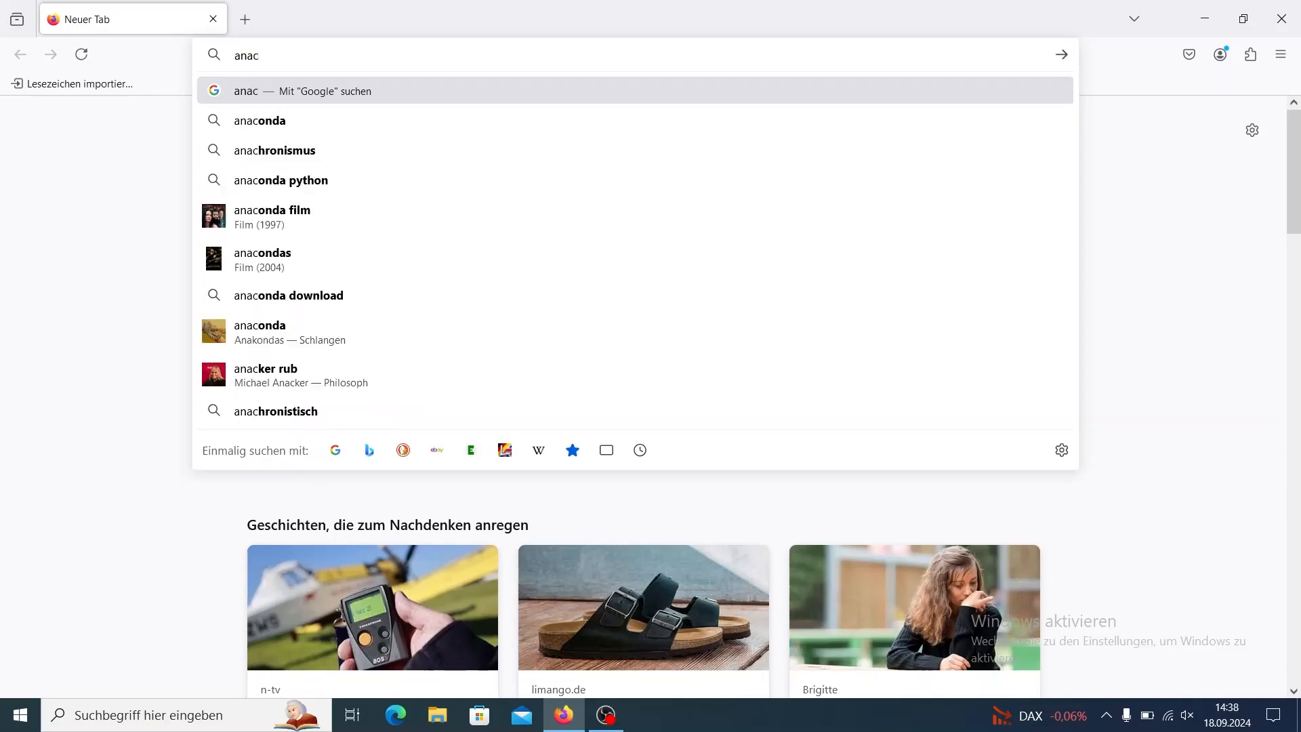
{"action": "type", "text": "onda download"}
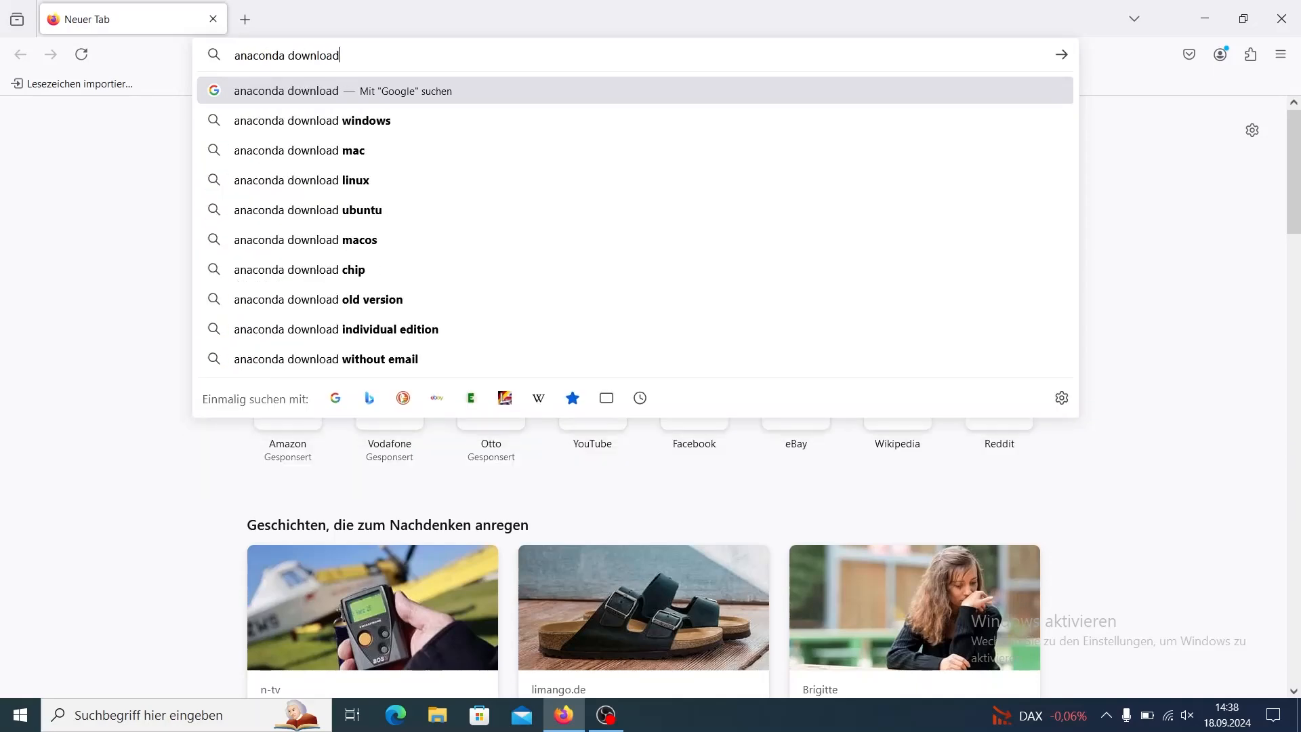
{"action": "key", "text": "Return"}
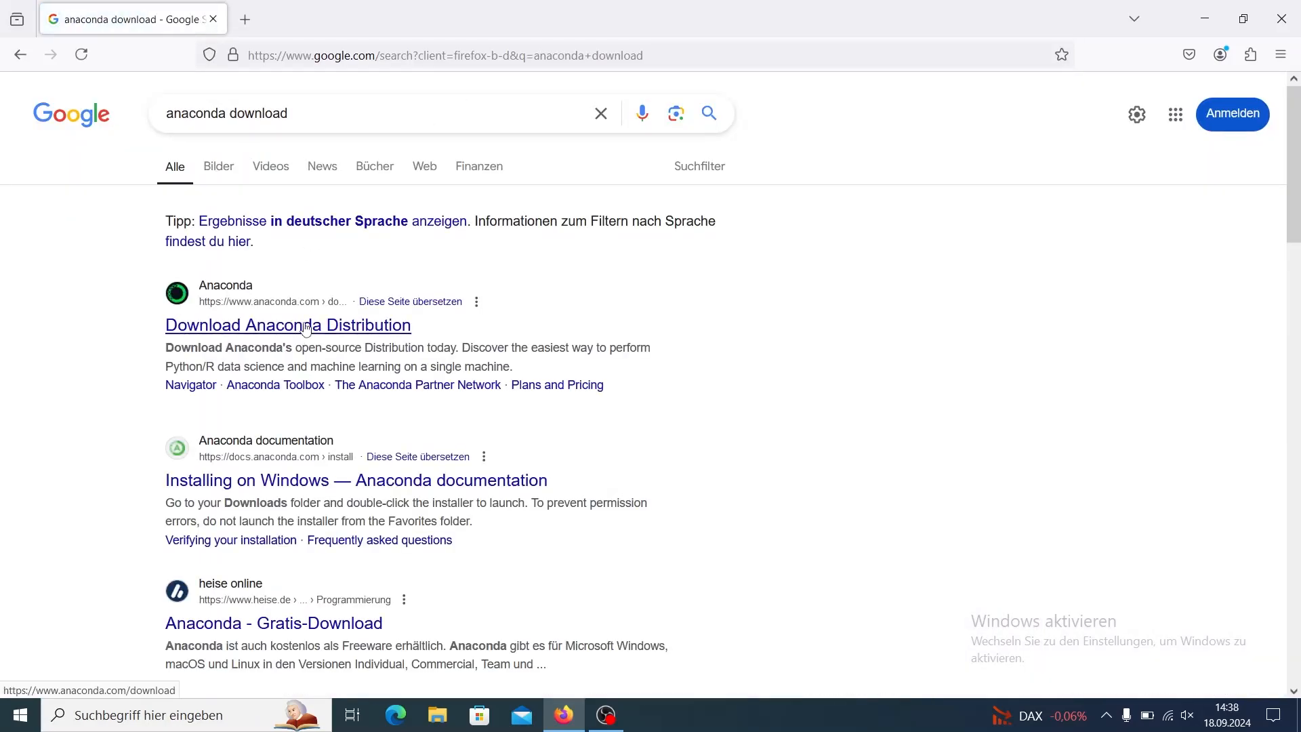
{"action": "left_click", "coordinate": [306, 328]}
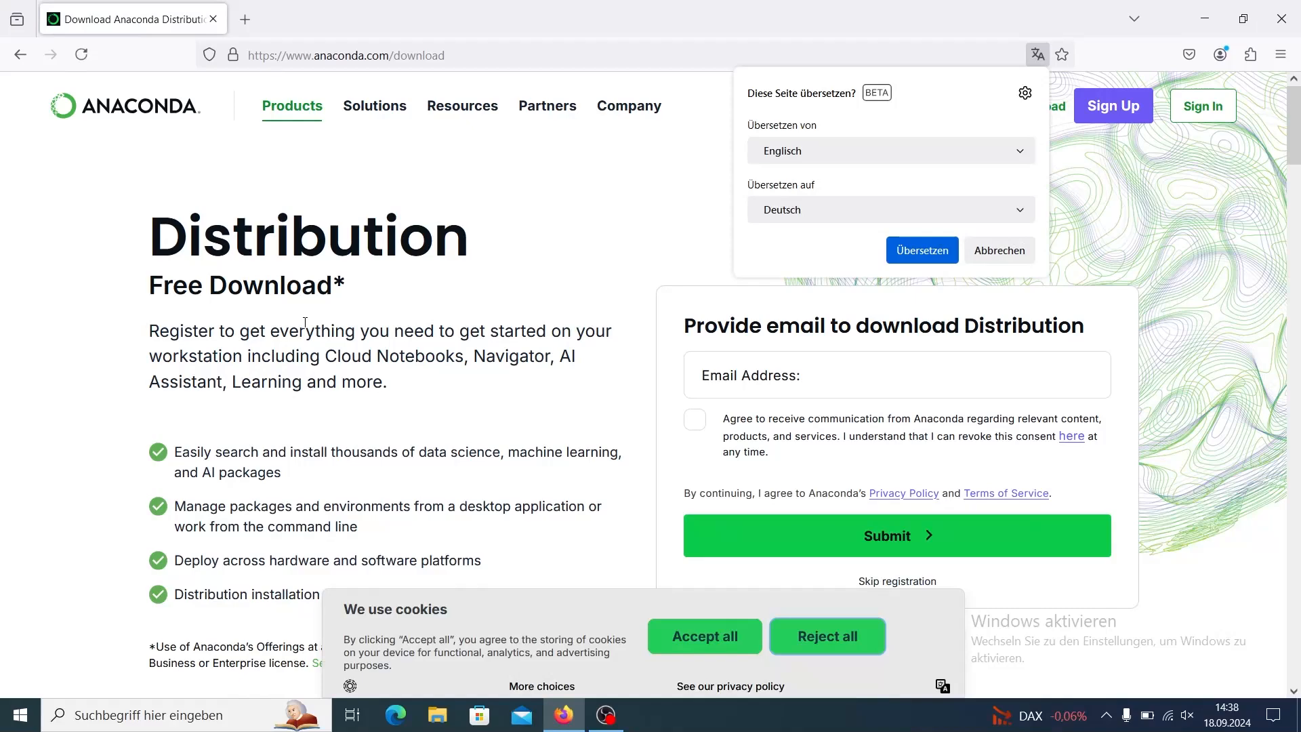
Reject the cookies, skip the registration and download the Anaconda installer for Windows.
{"action": "left_click", "coordinate": [840, 643]}
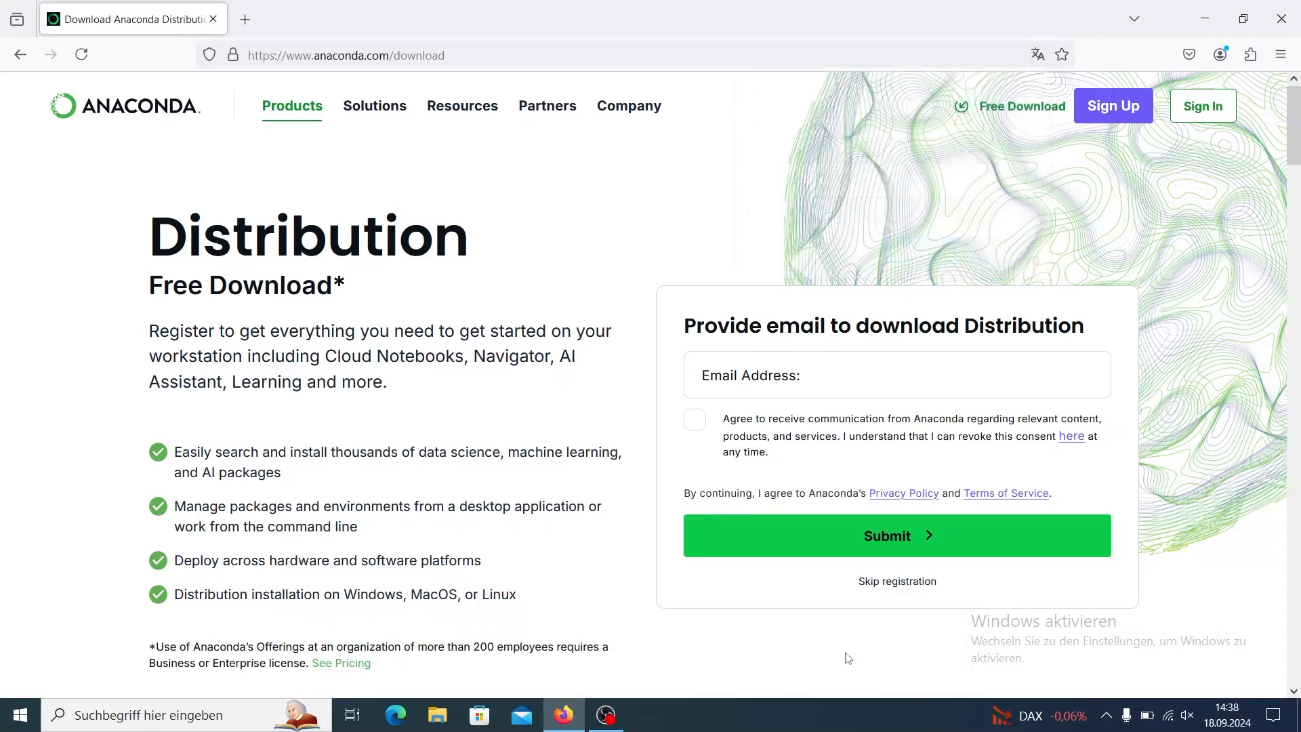
{"action": "left_click", "coordinate": [898, 582]}
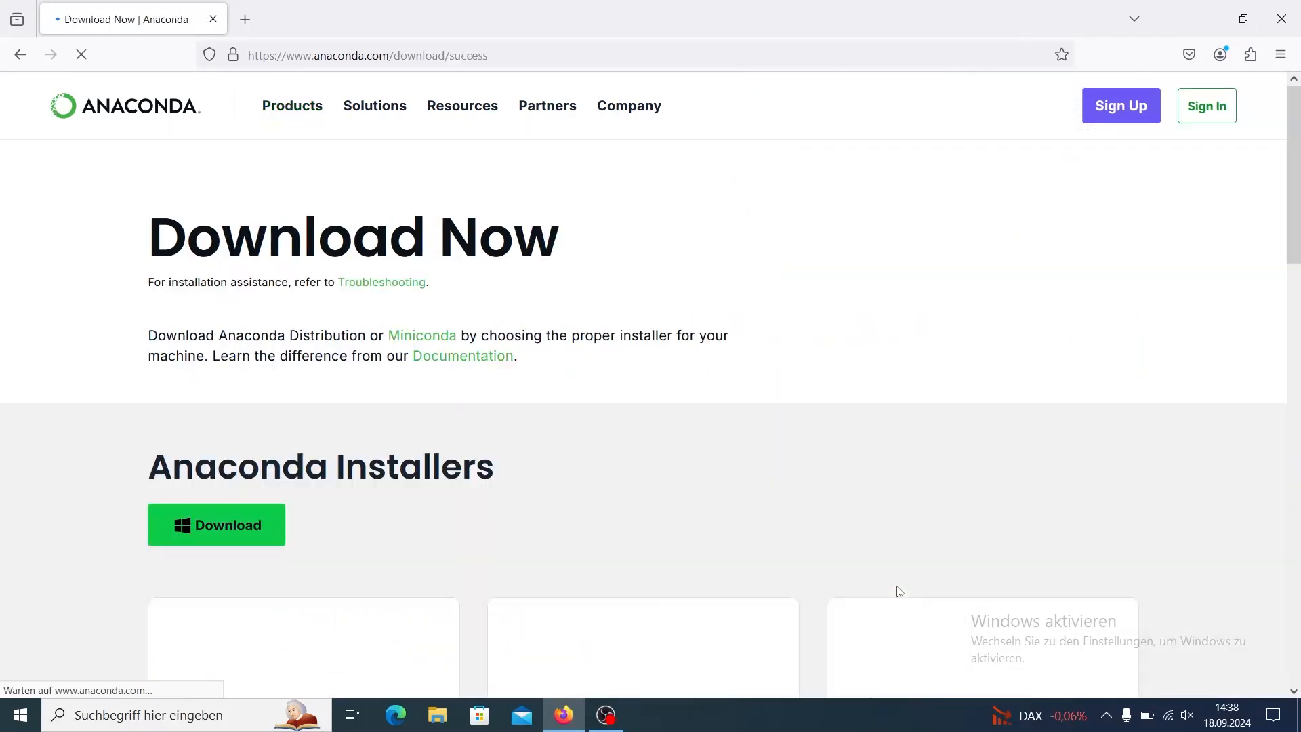
{"action": "scroll", "coordinate": [670, 552], "scroll_direction": "down", "scroll_amount": 4}
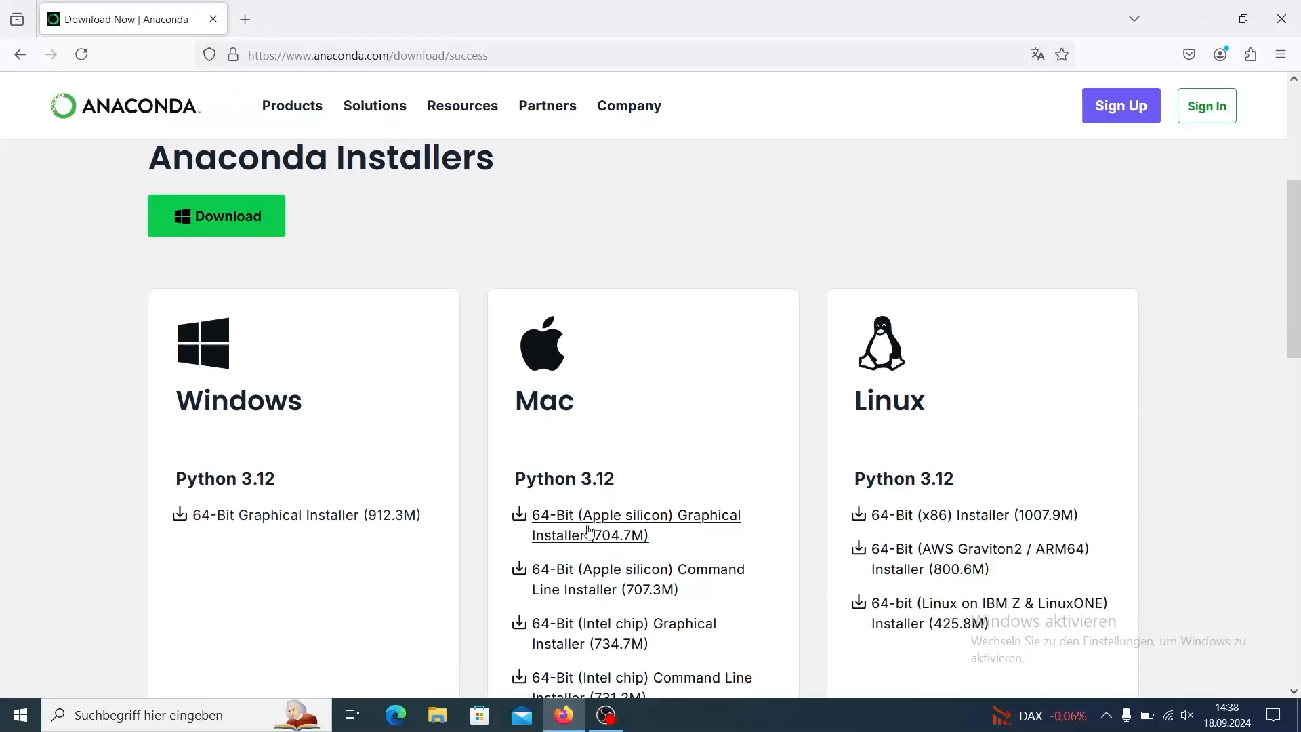
{"action": "left_click", "coordinate": [267, 224]}
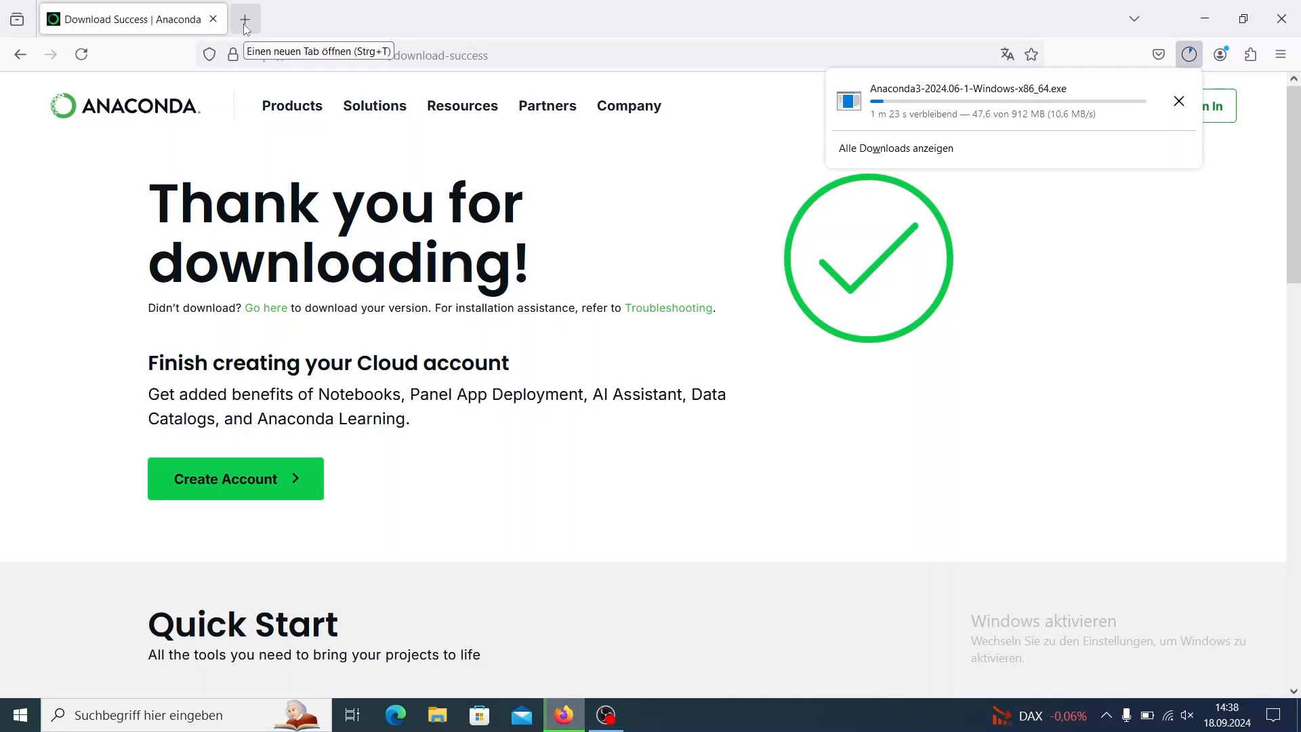
Search for "vs code" in a new browser tab and download the Windows installer from the Visual Studio Code site.
{"action": "left_click", "coordinate": [244, 19]}
{"action": "left_click", "coordinate": [280, 56]}
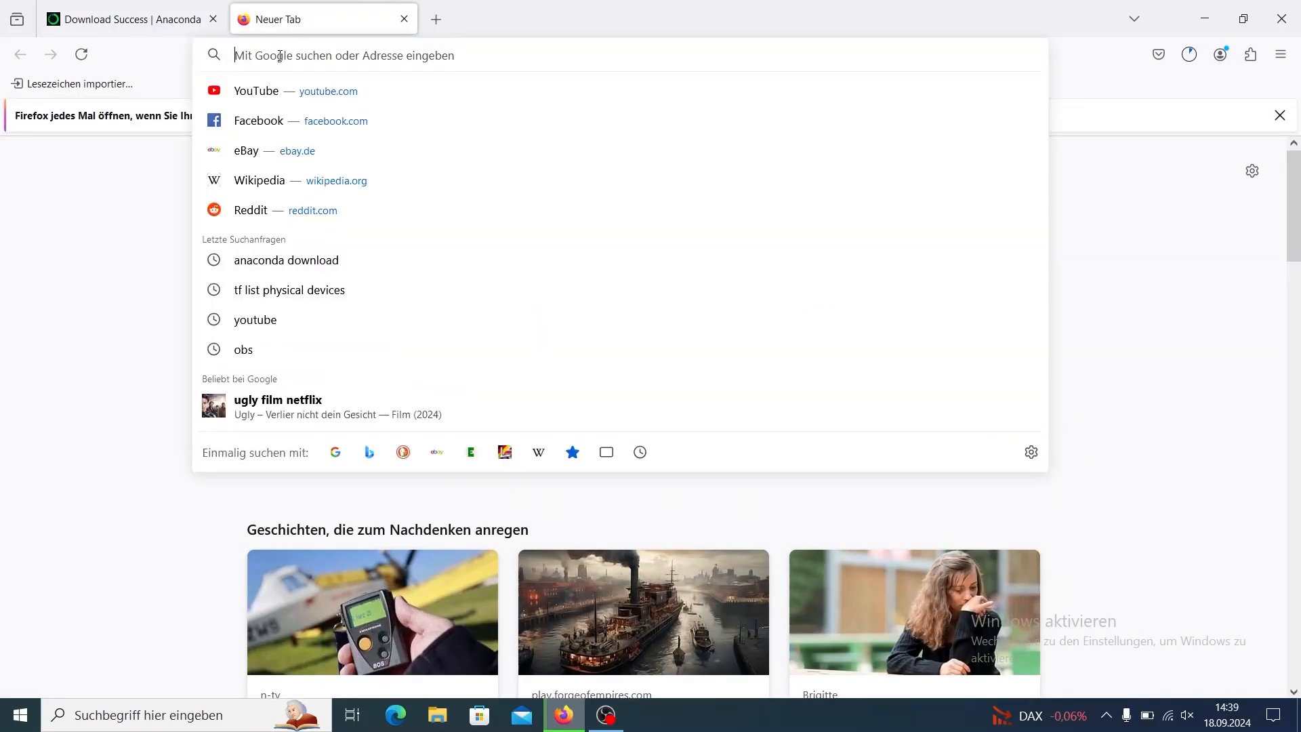
{"action": "type", "text": "vs code"}
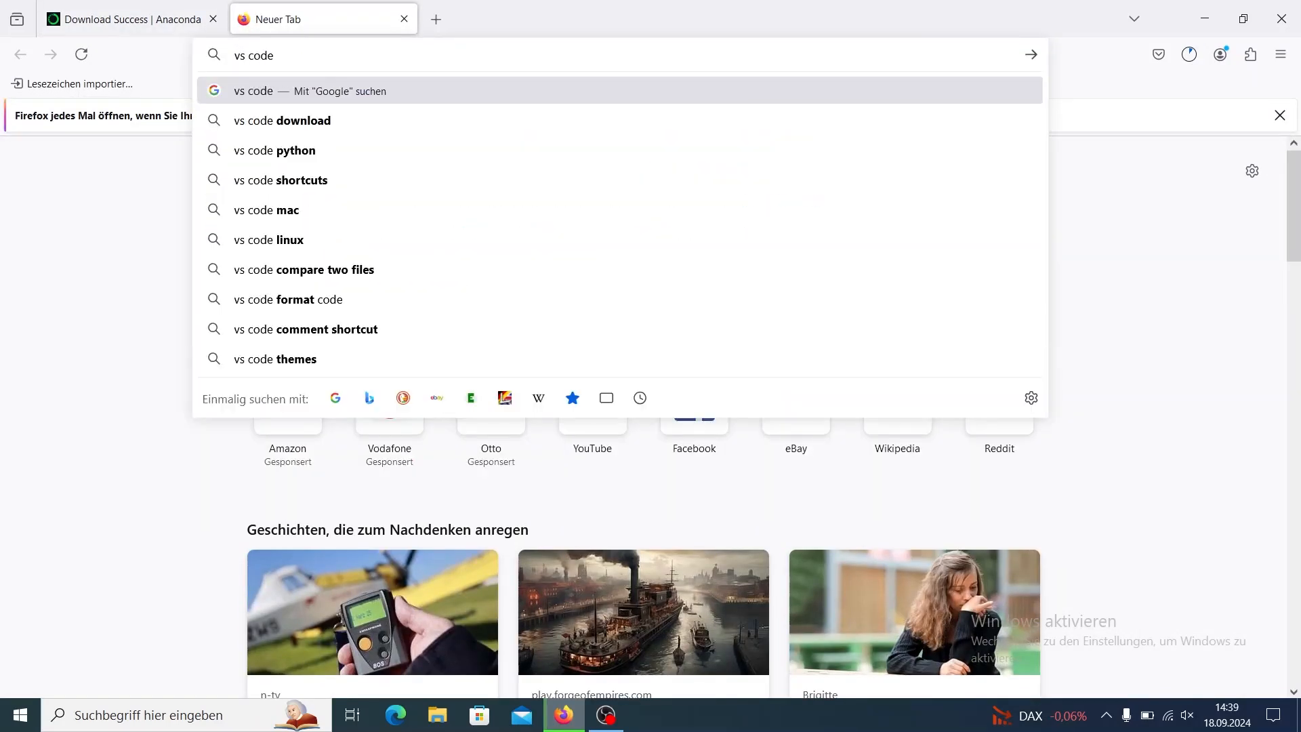
{"action": "key", "text": "Return"}
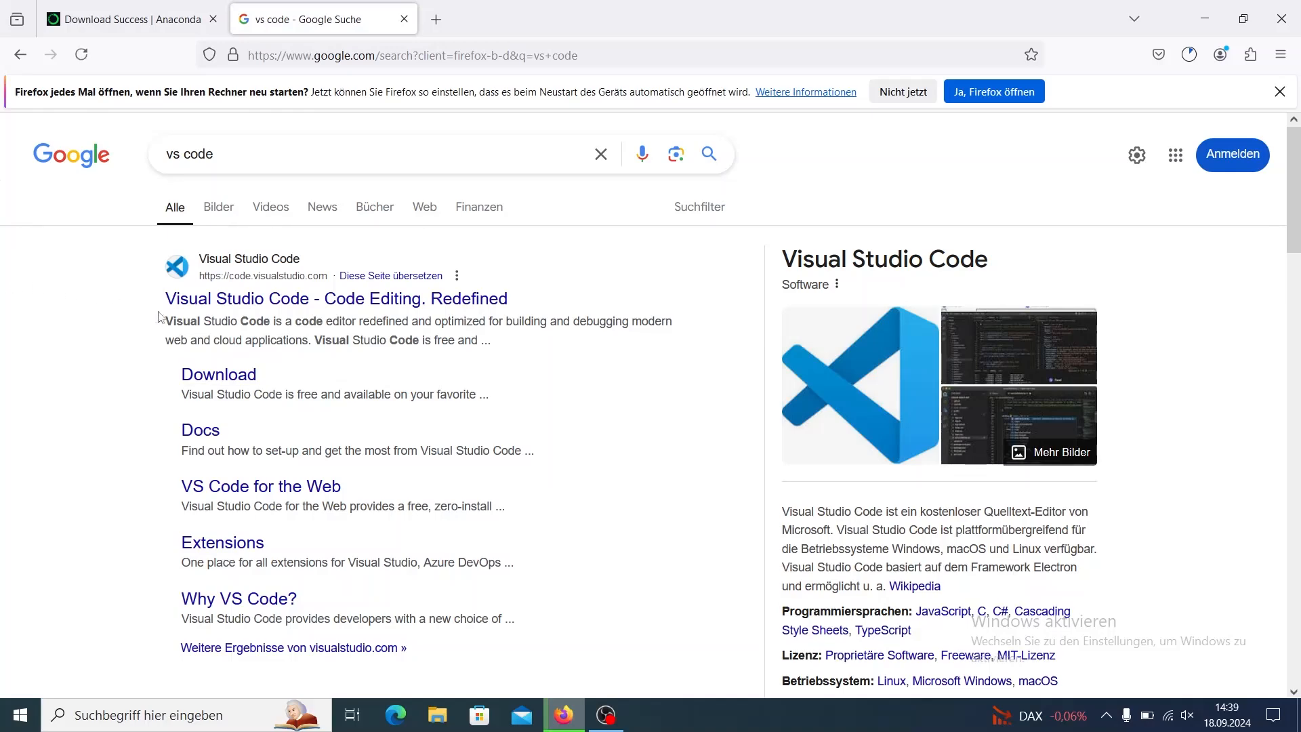
{"action": "left_click", "coordinate": [186, 301]}
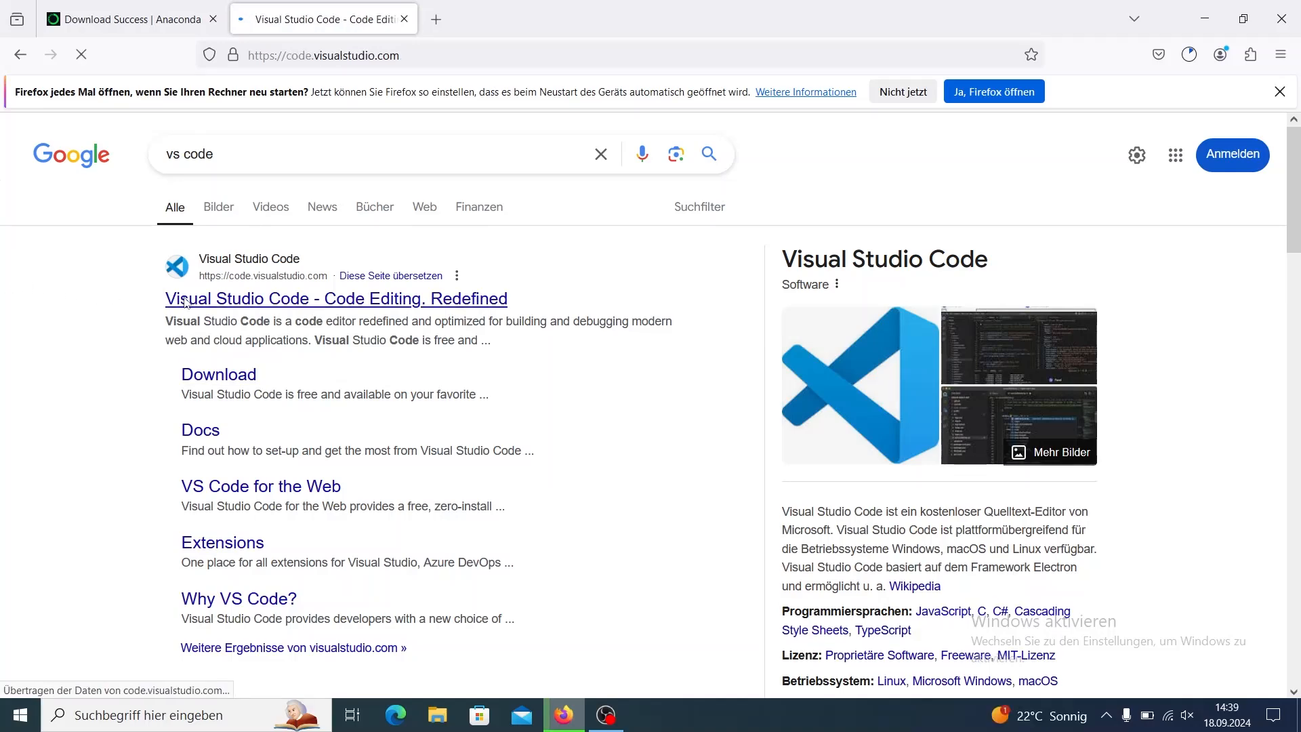
{"action": "left_click", "coordinate": [223, 518]}
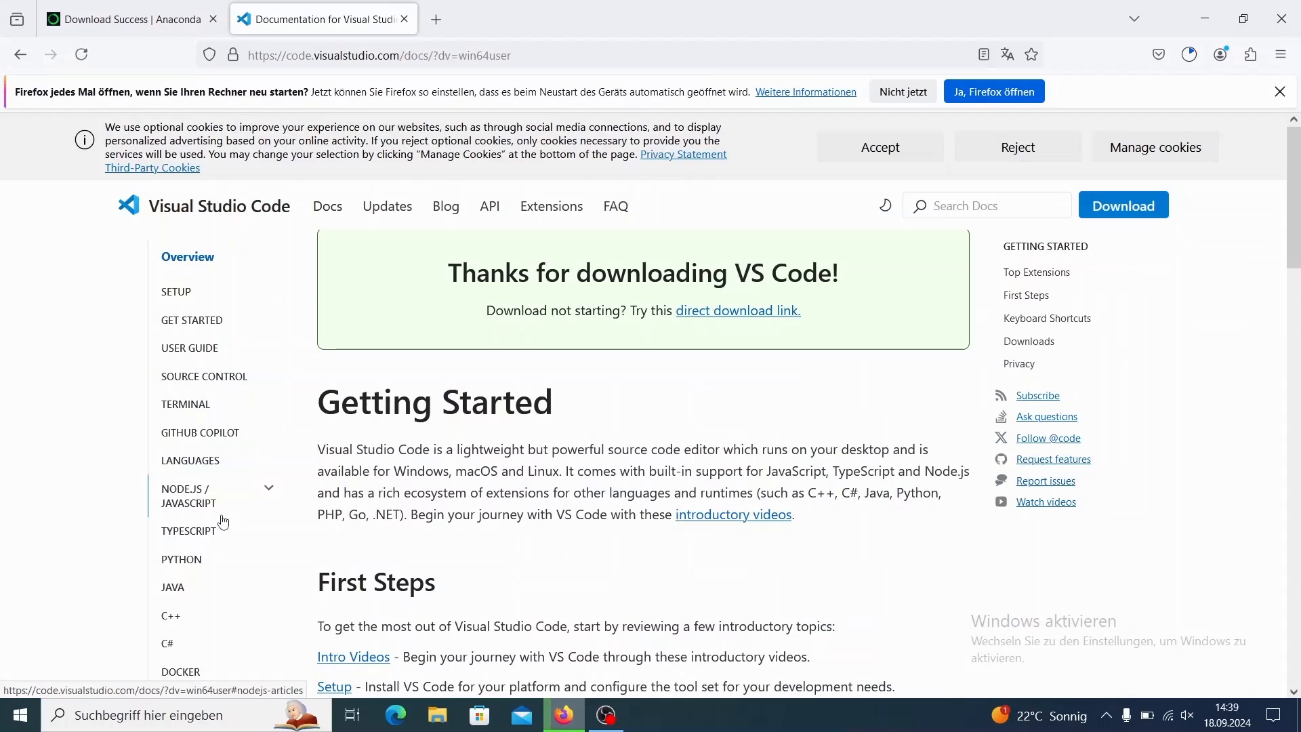
{"action": "scroll", "coordinate": [223, 521], "scroll_direction": "down", "scroll_amount": 7}
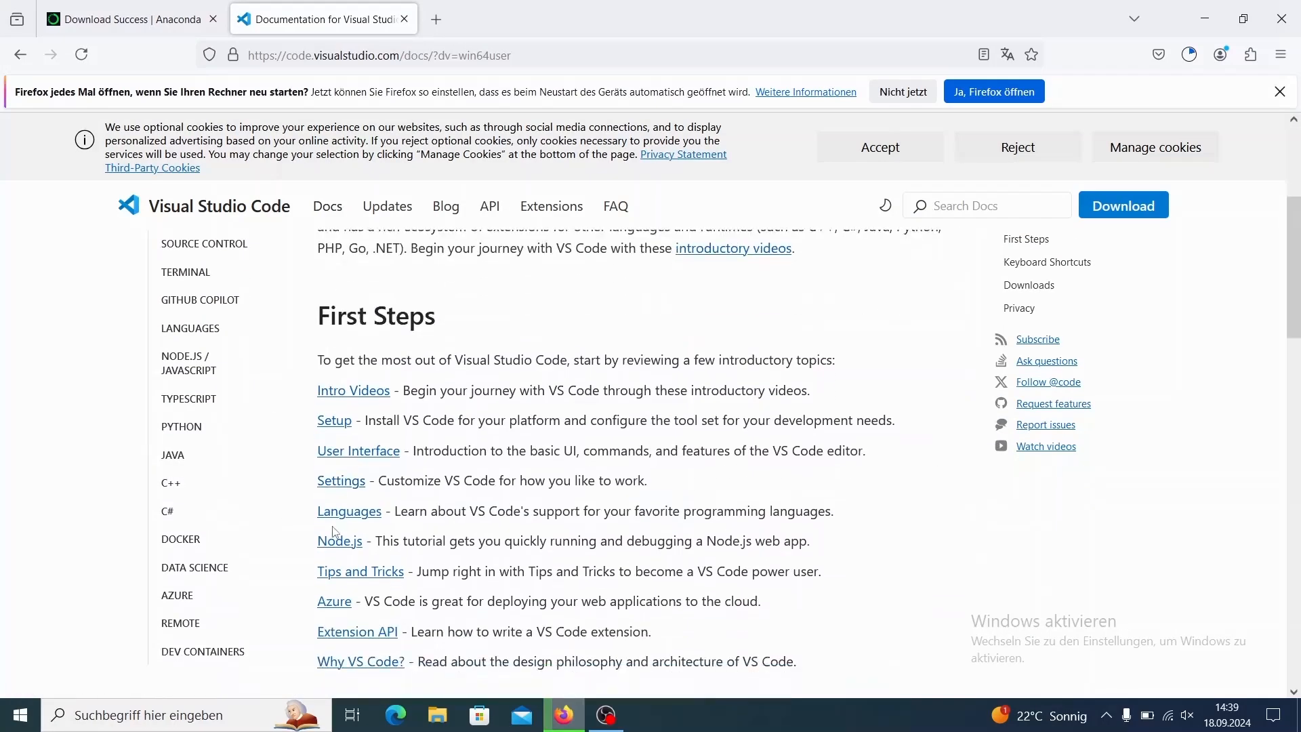
Show the downloaded installers in their folder, launch the Anaconda3-2024.06-1-Windows-x86_64 setup and minimize the browser.
{"action": "left_click", "coordinate": [1190, 55]}
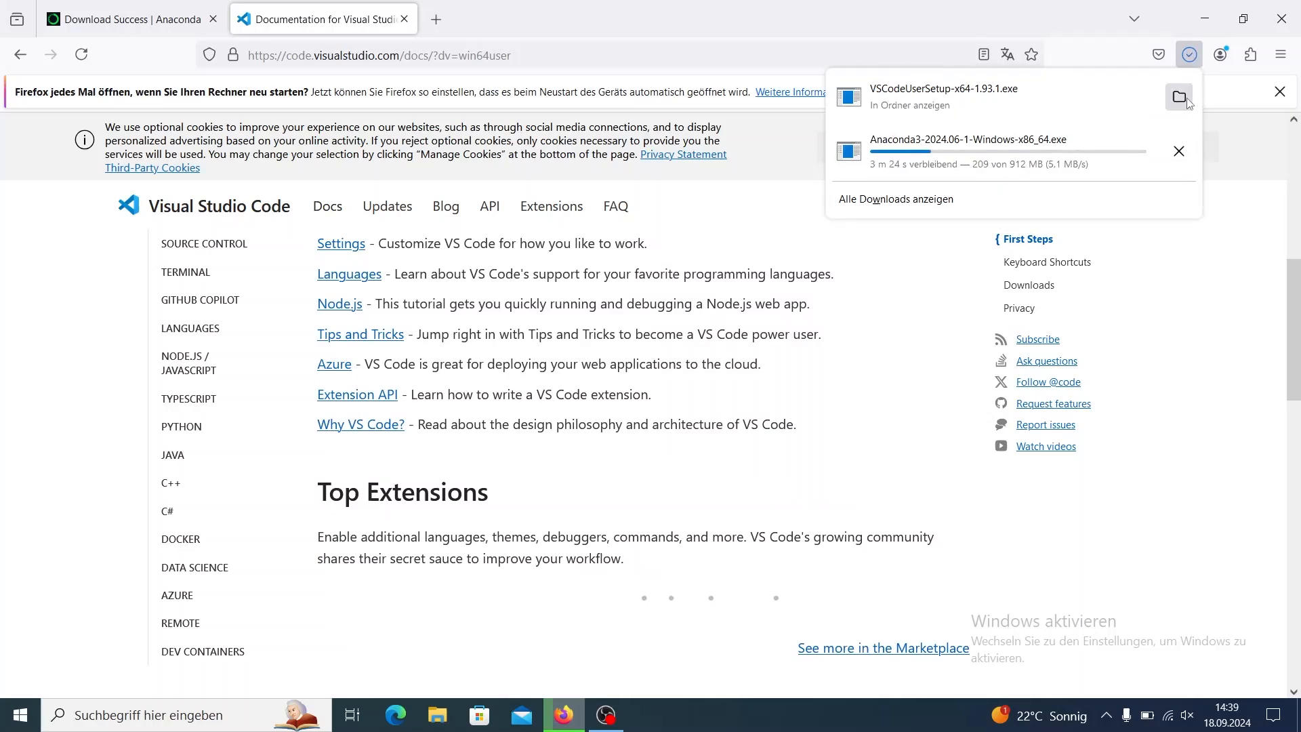
{"action": "left_click", "coordinate": [1190, 103]}
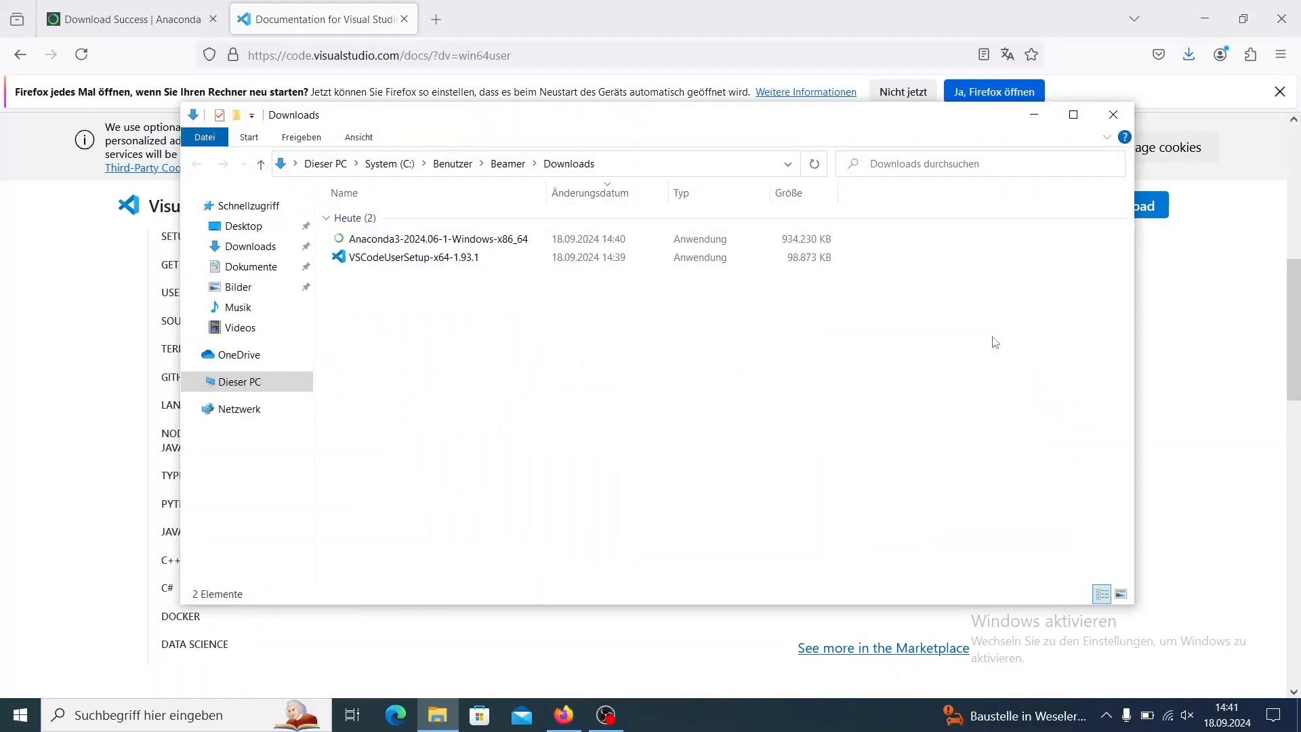
{"action": "double_click", "coordinate": [516, 238]}
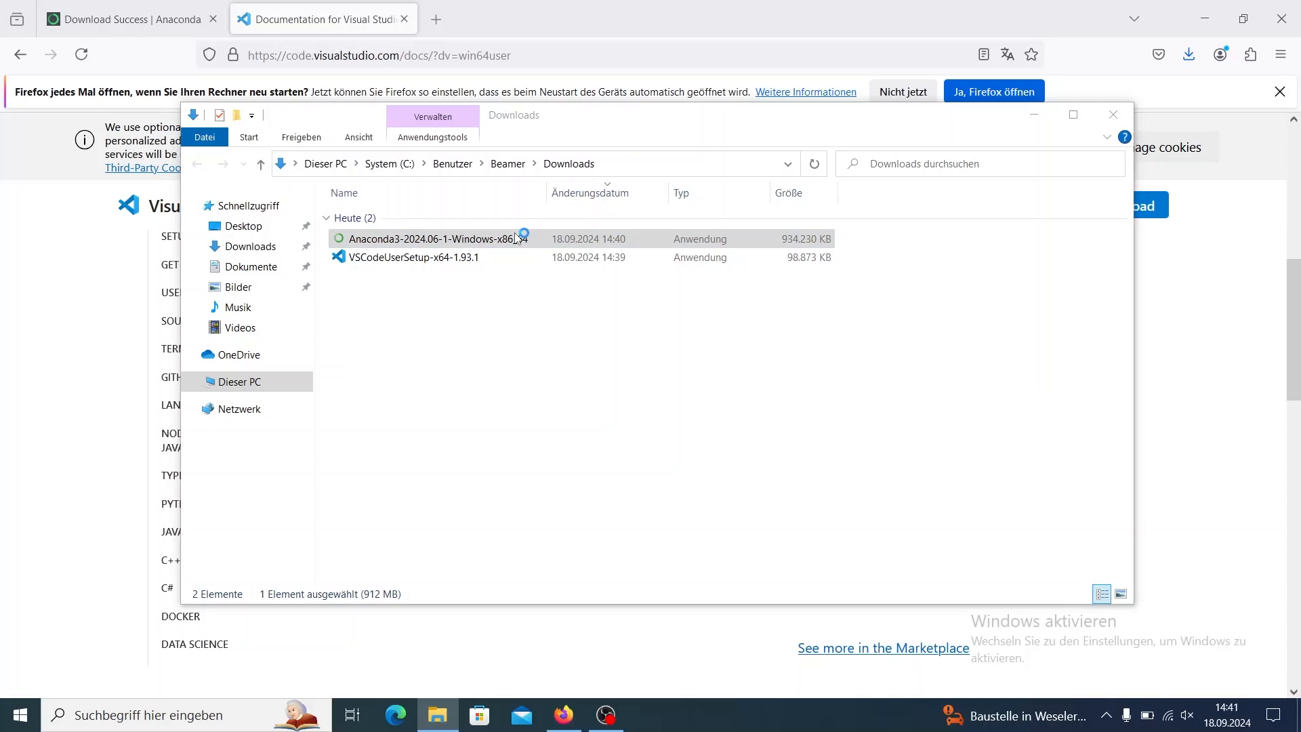
{"action": "left_click", "coordinate": [1205, 18]}
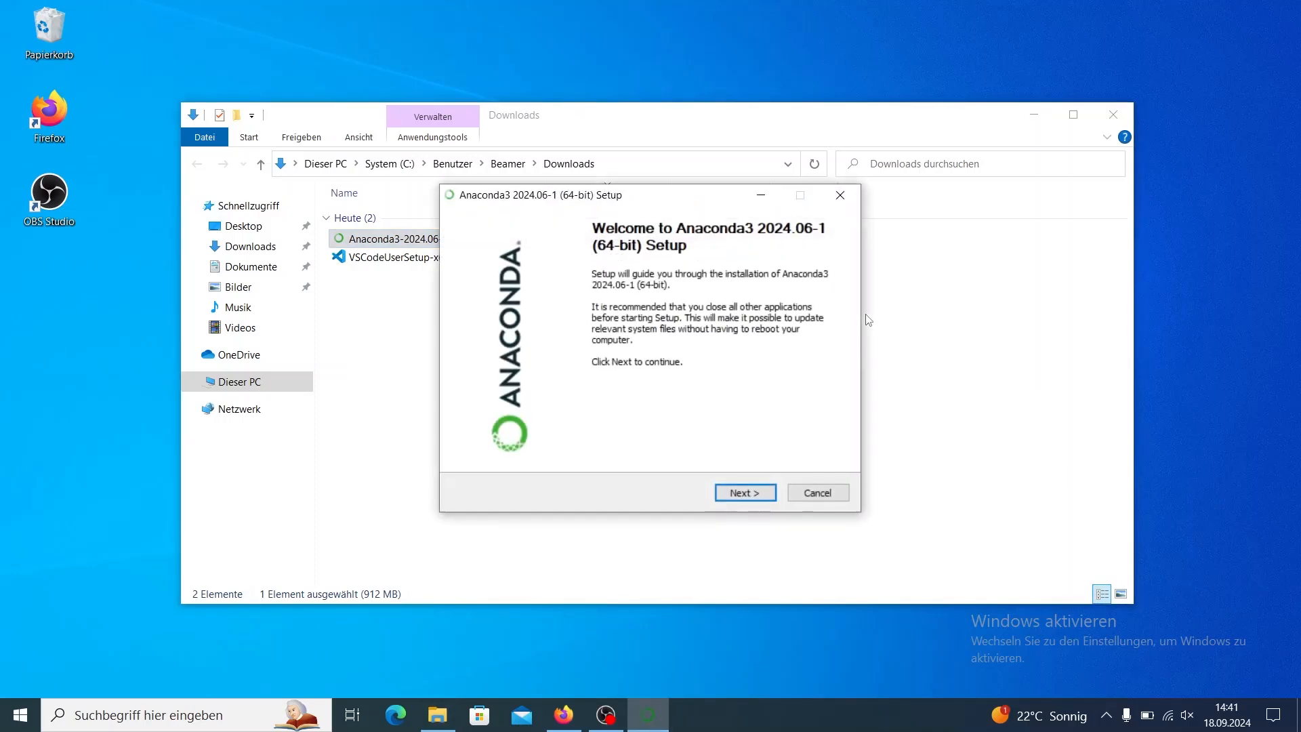
Accept the Anaconda license and install it for Just Me with the default folder and default advanced options.
{"action": "left_click", "coordinate": [768, 498]}
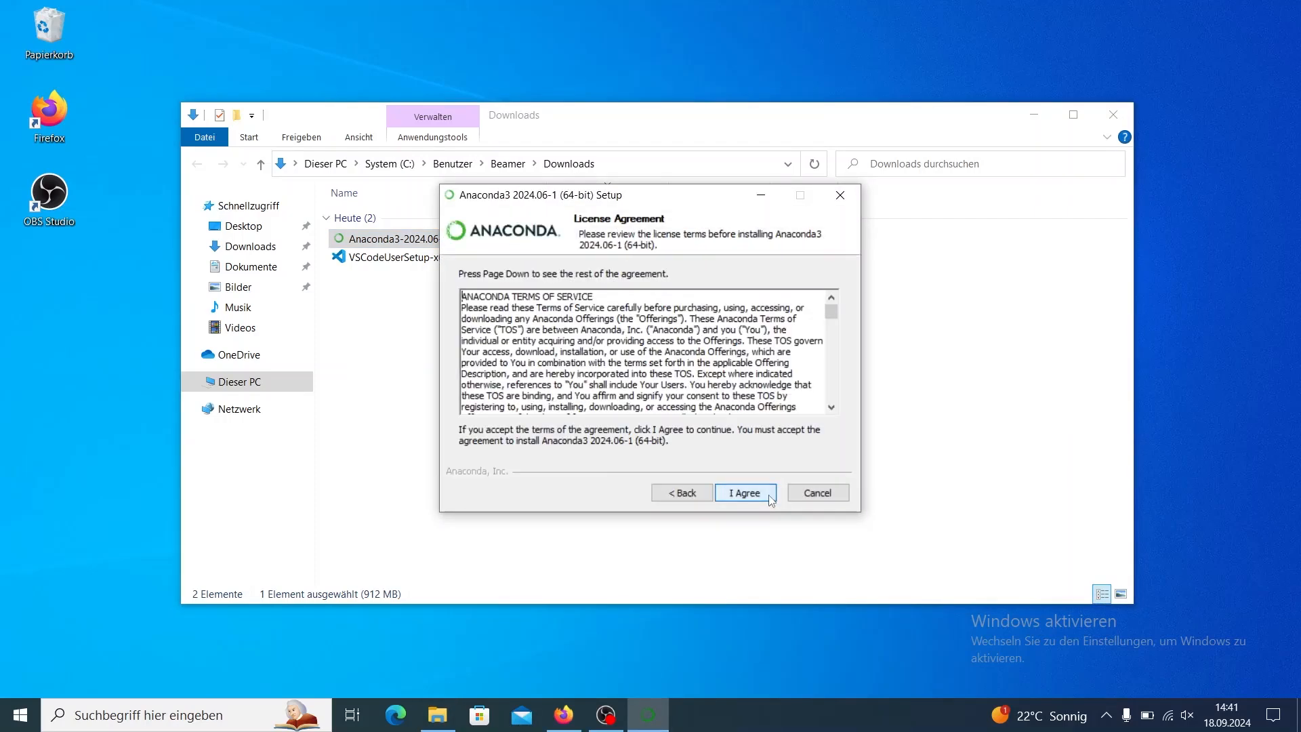
{"action": "left_click", "coordinate": [769, 497]}
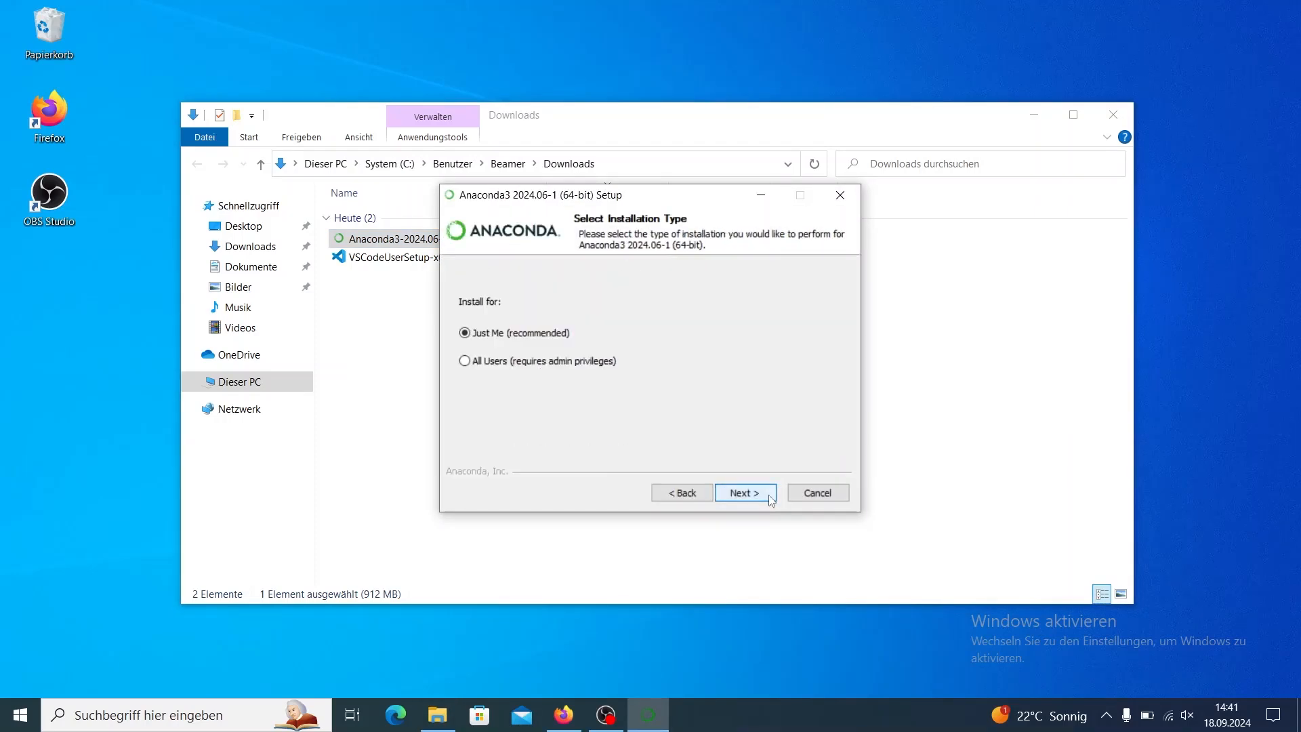
{"action": "left_click", "coordinate": [770, 497]}
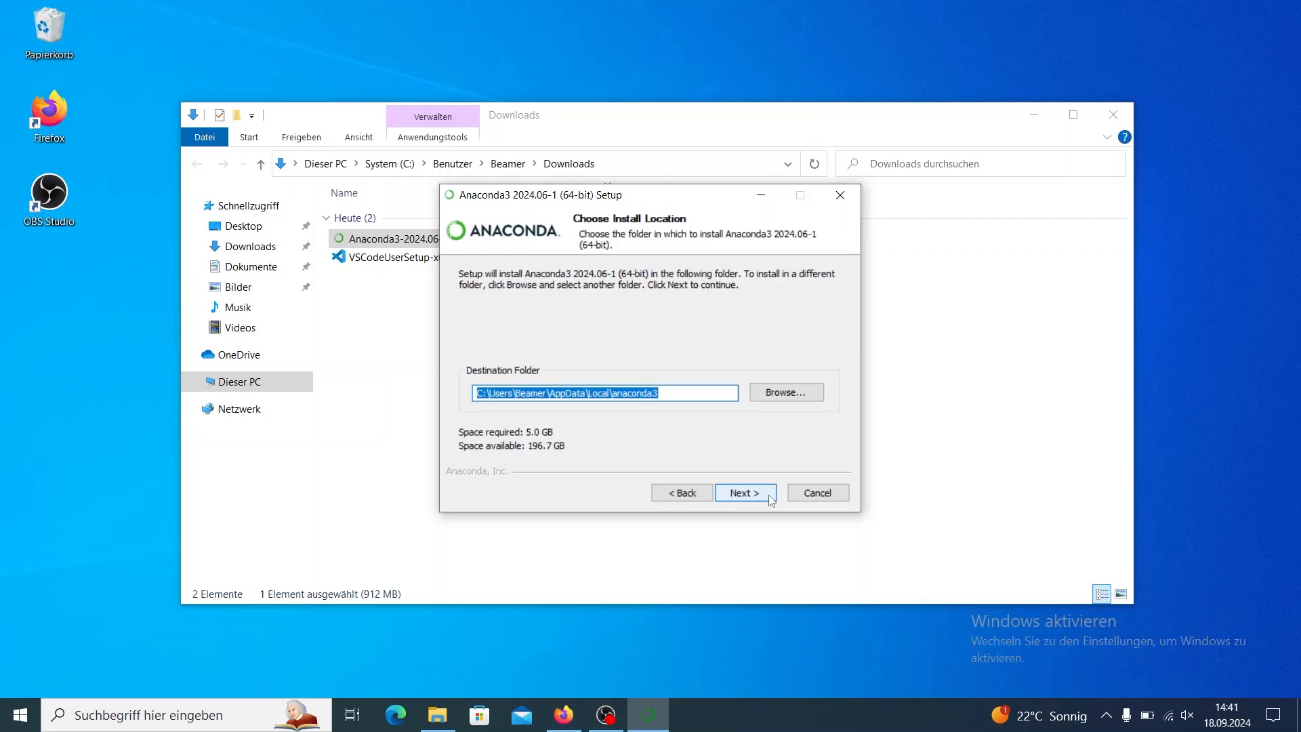
{"action": "left_click", "coordinate": [771, 500]}
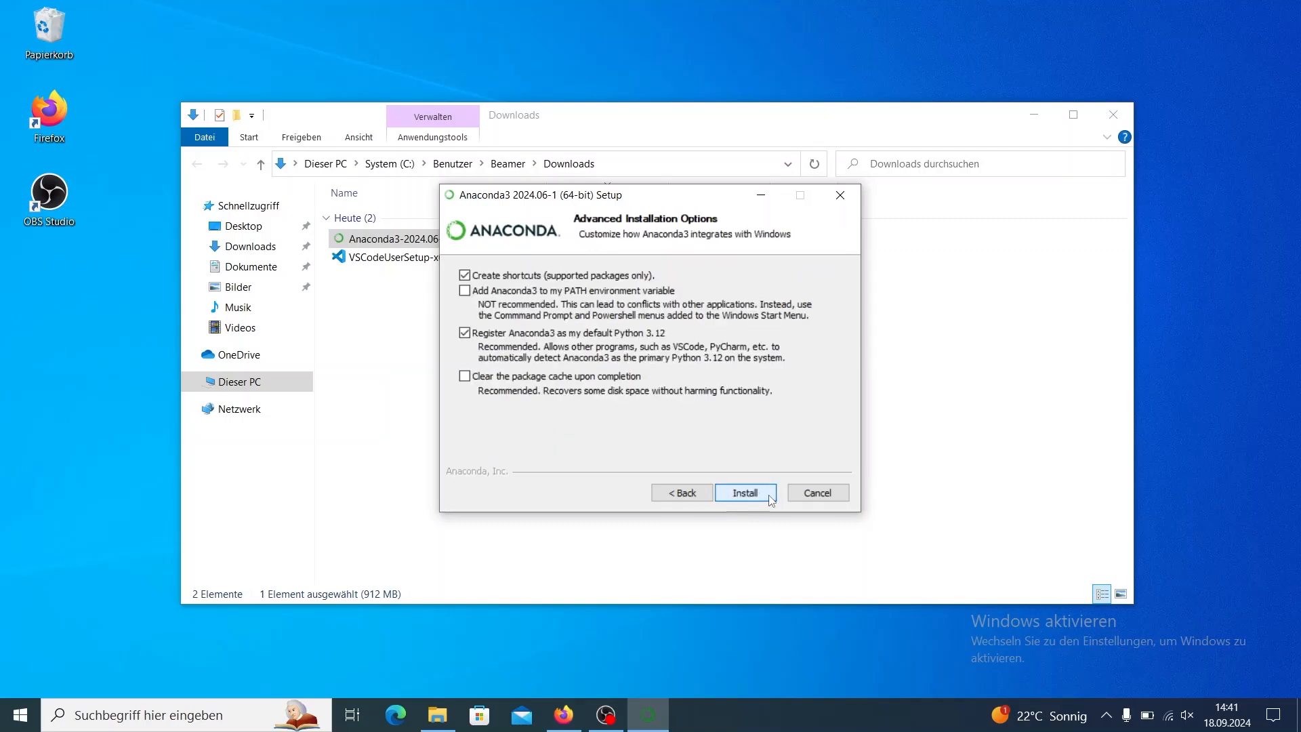
{"action": "left_click", "coordinate": [770, 497]}
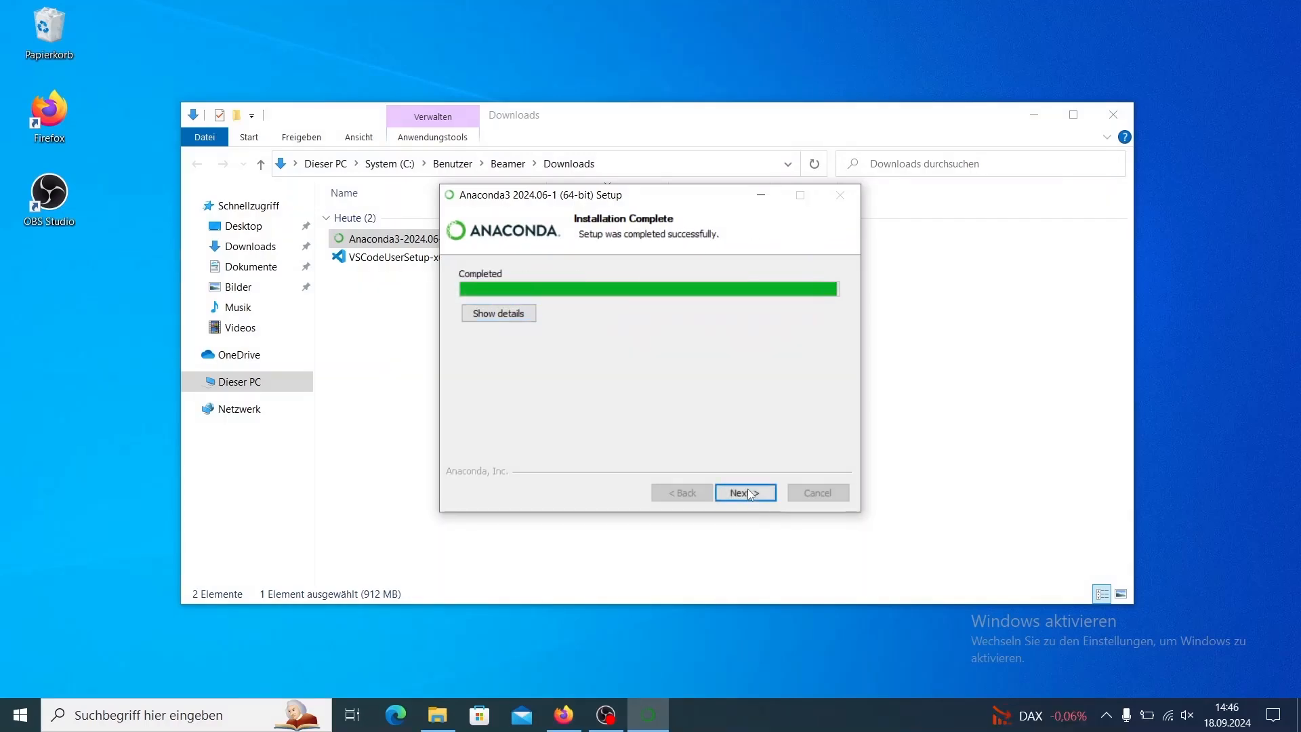
Finish the Anaconda setup with Launch Anaconda Navigator disabled.
{"action": "left_click", "coordinate": [749, 493]}
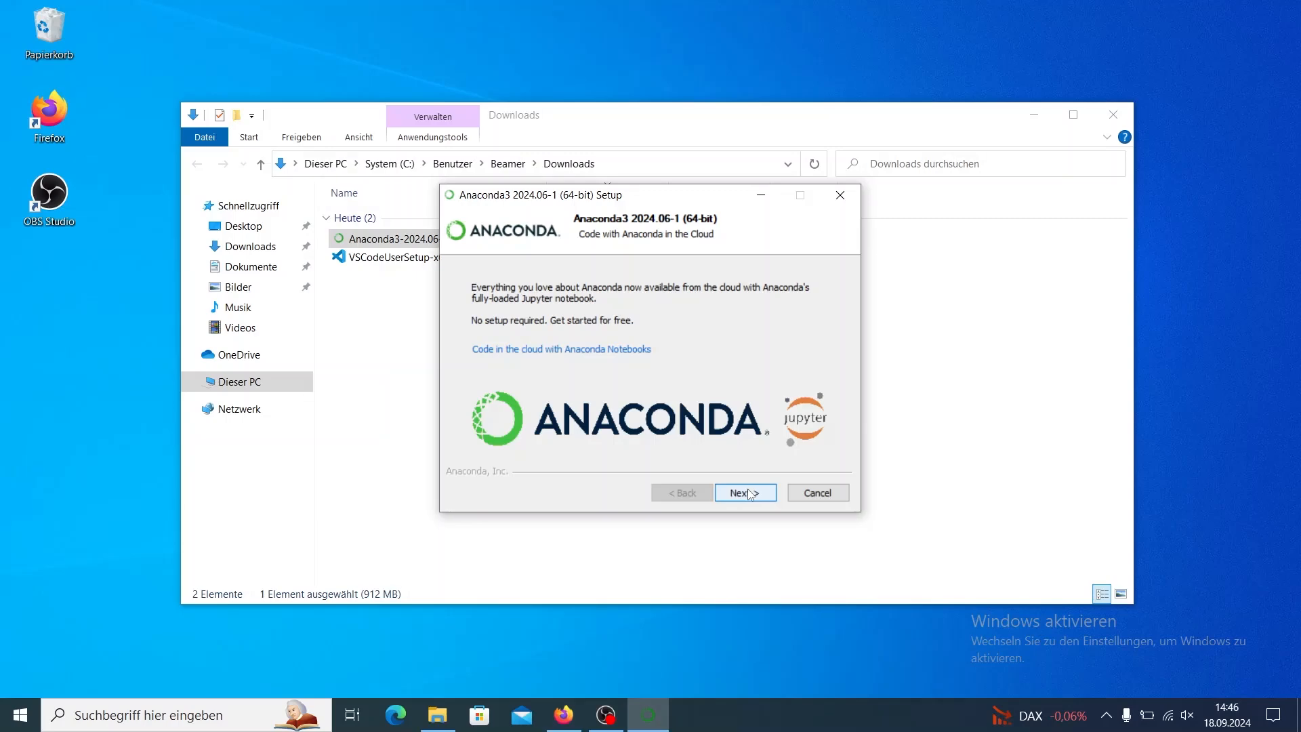
{"action": "left_click", "coordinate": [745, 492]}
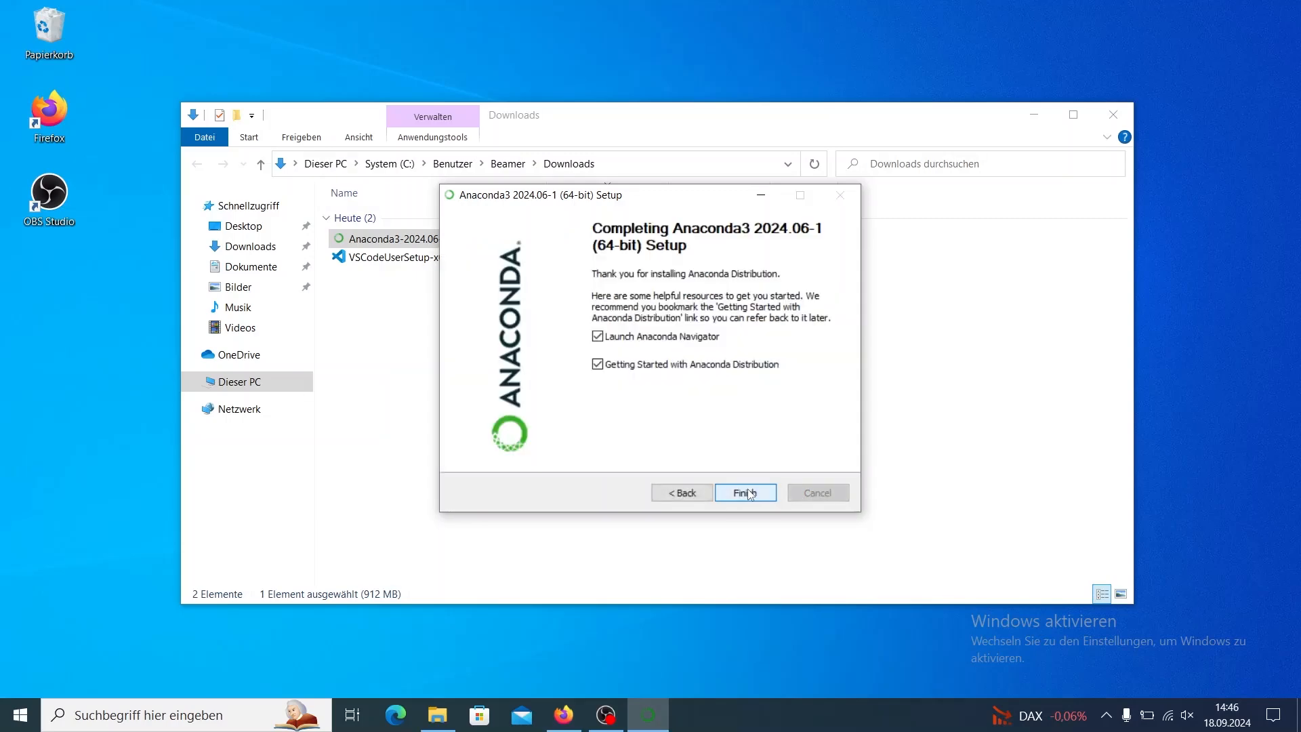
{"action": "left_click", "coordinate": [597, 336]}
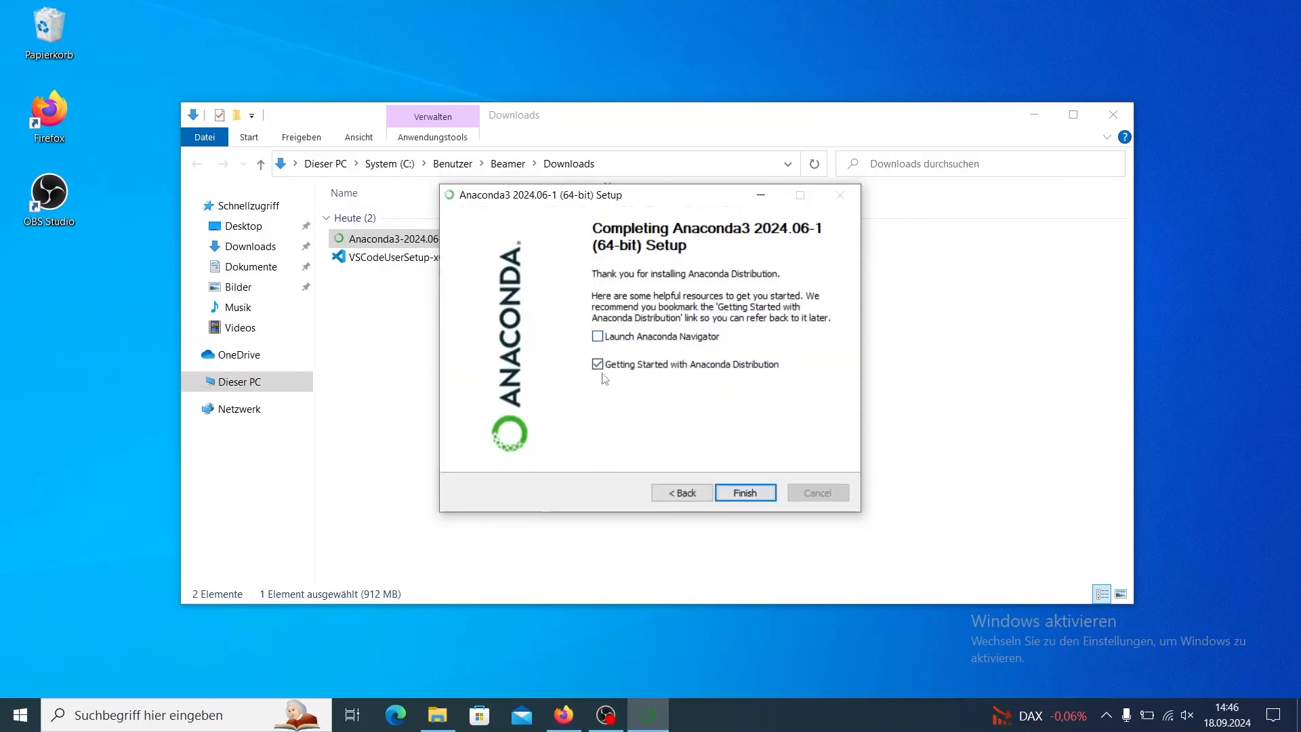
{"action": "left_click", "coordinate": [724, 491]}
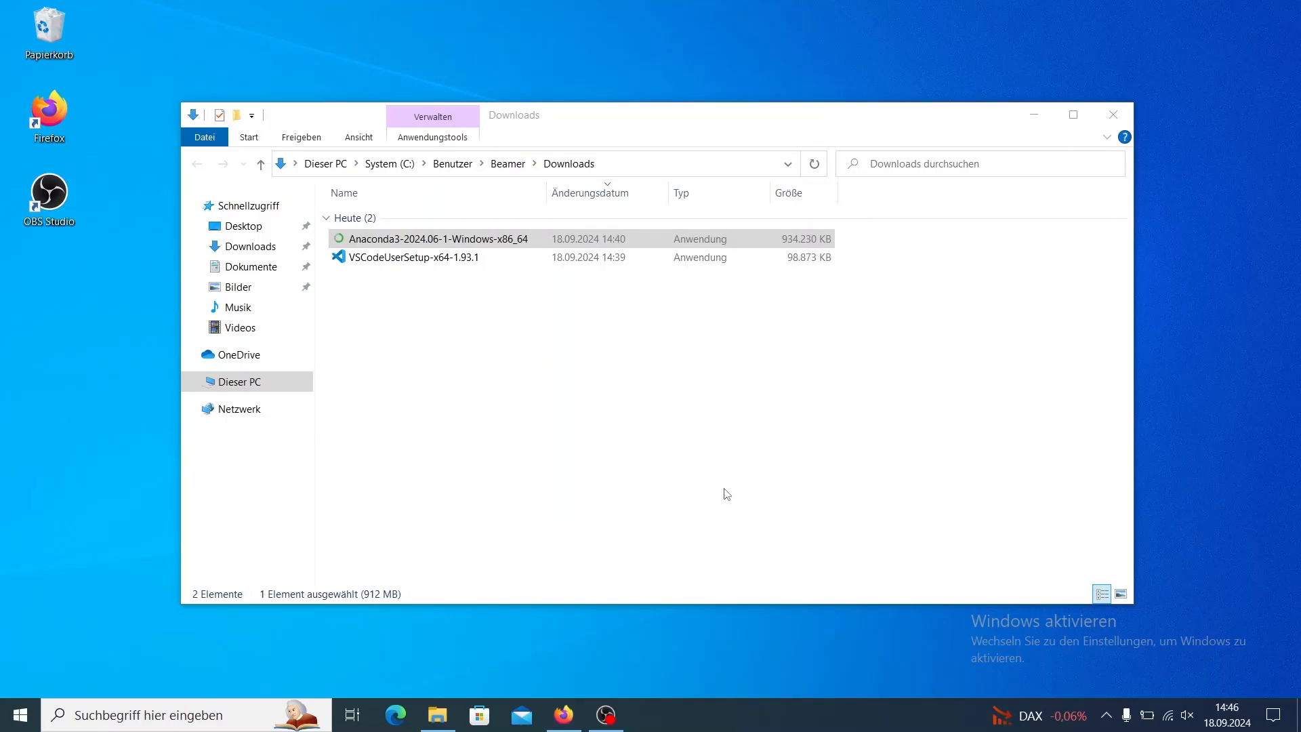
Launch the VSCodeUserSetup-x64-1.93.1 installer, accept its license agreement and keep the default destination folder.
{"action": "double_click", "coordinate": [437, 257]}
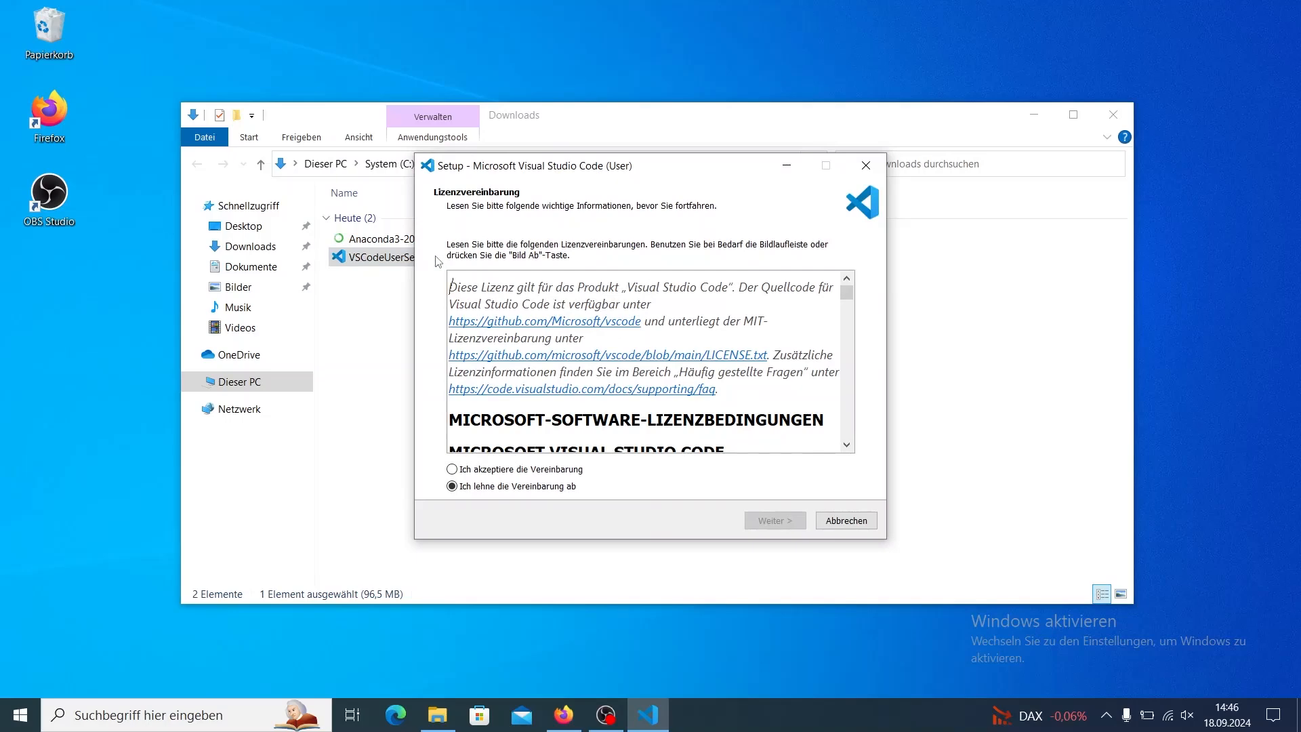
{"action": "left_click", "coordinate": [542, 470]}
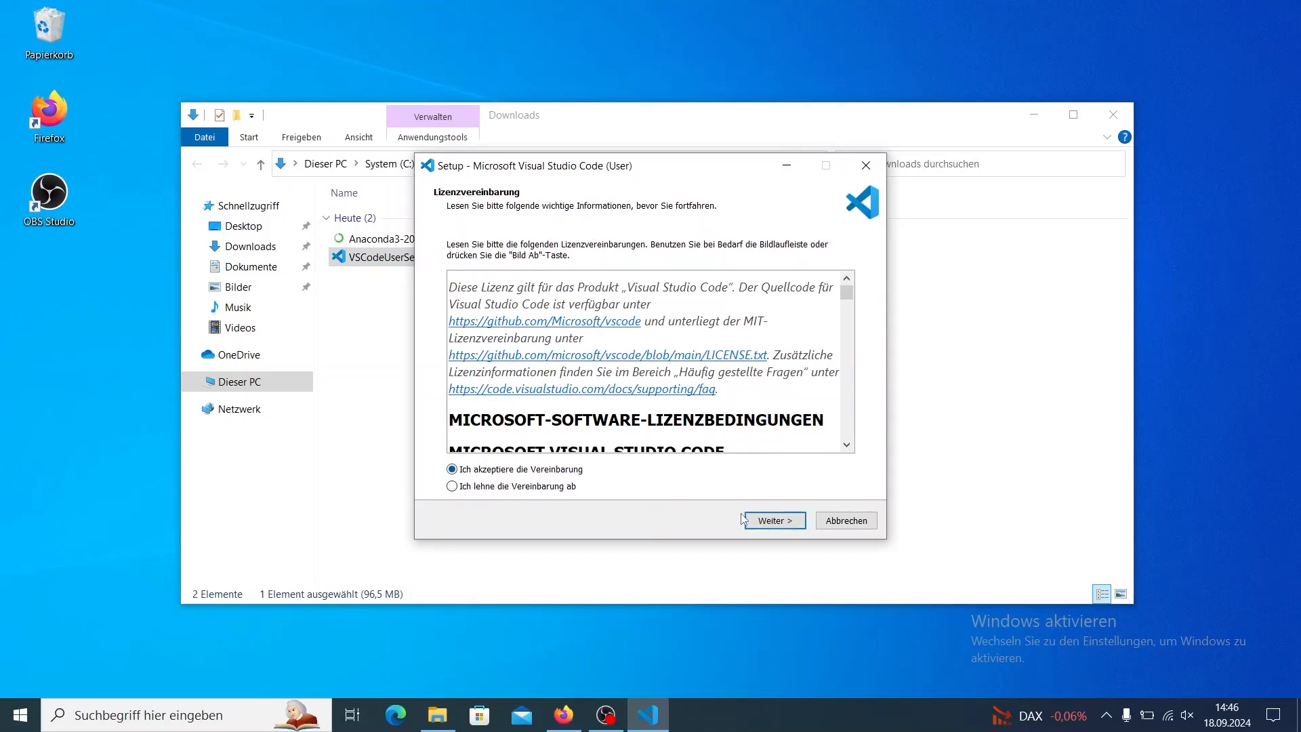
{"action": "left_click", "coordinate": [771, 521]}
{"action": "left_click", "coordinate": [770, 521]}
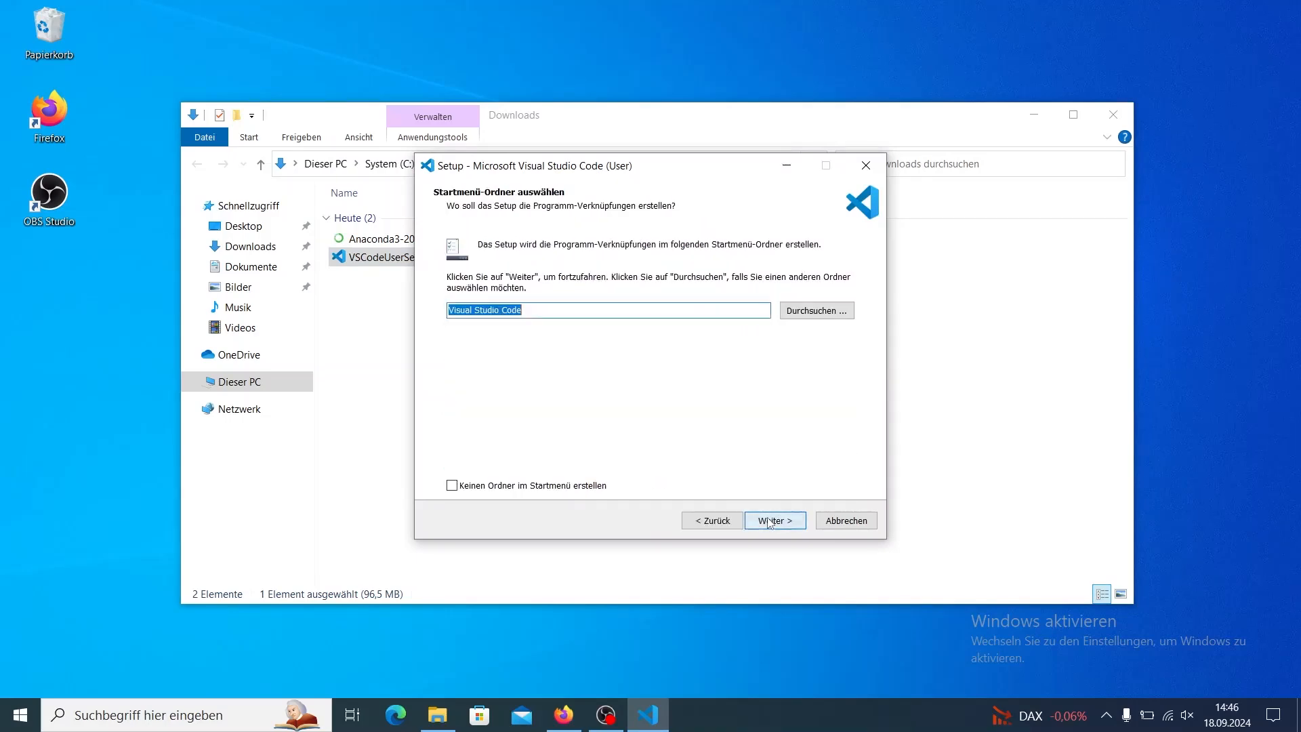
Install Visual Studio Code with the default Start menu folder and additional tasks, and finish setup with launching the editor enabled.
{"action": "left_click", "coordinate": [770, 521]}
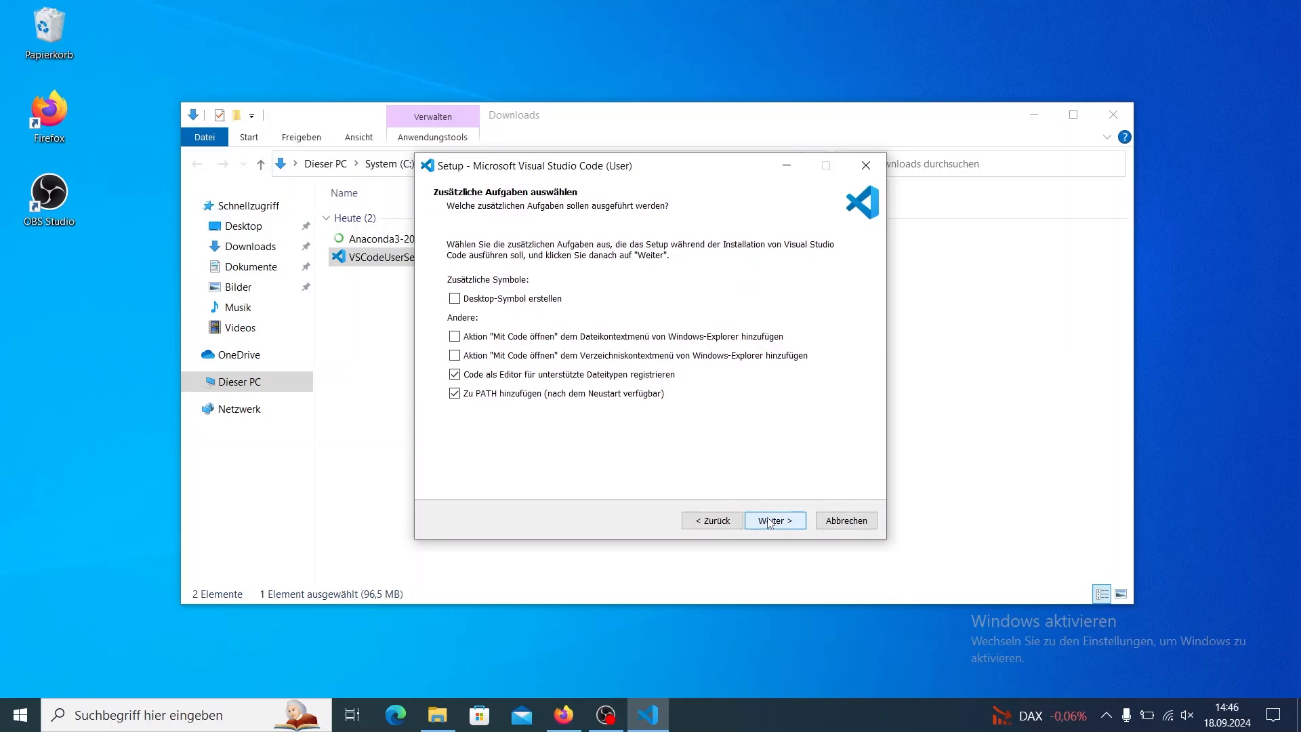
{"action": "left_click", "coordinate": [770, 521]}
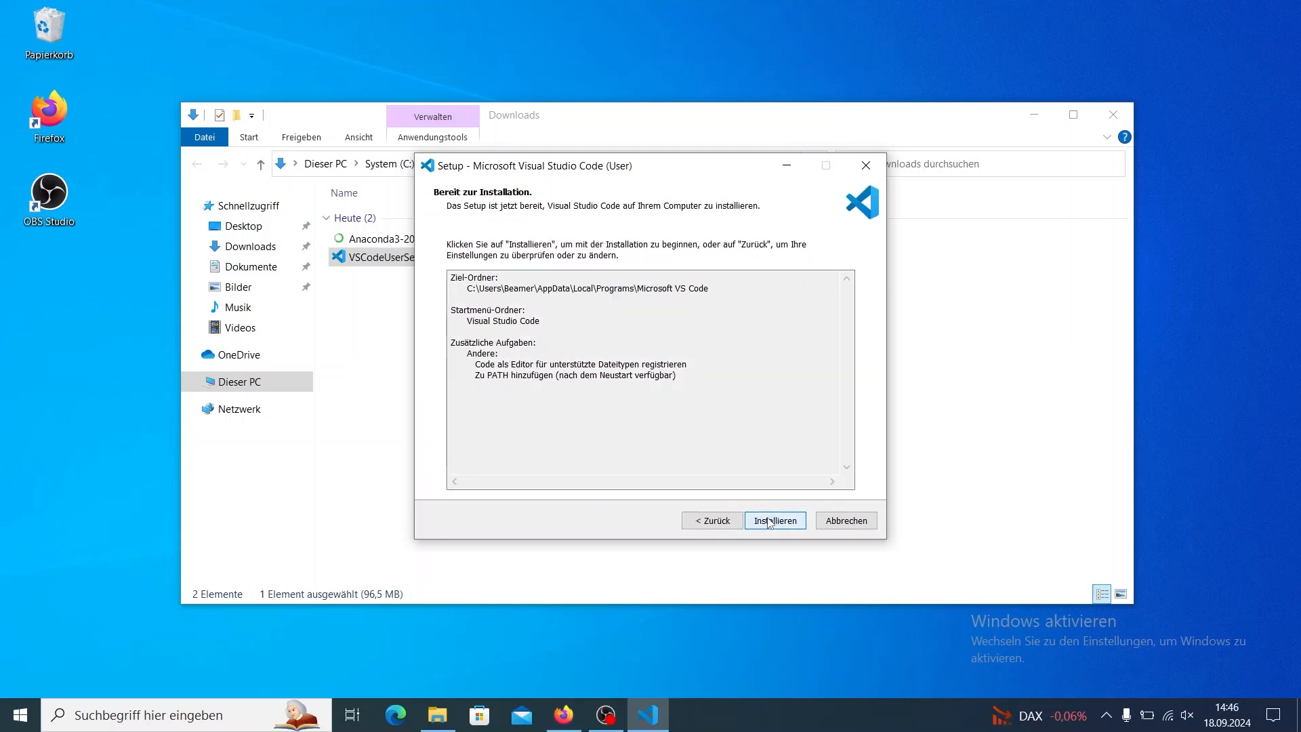
{"action": "left_click", "coordinate": [770, 521]}
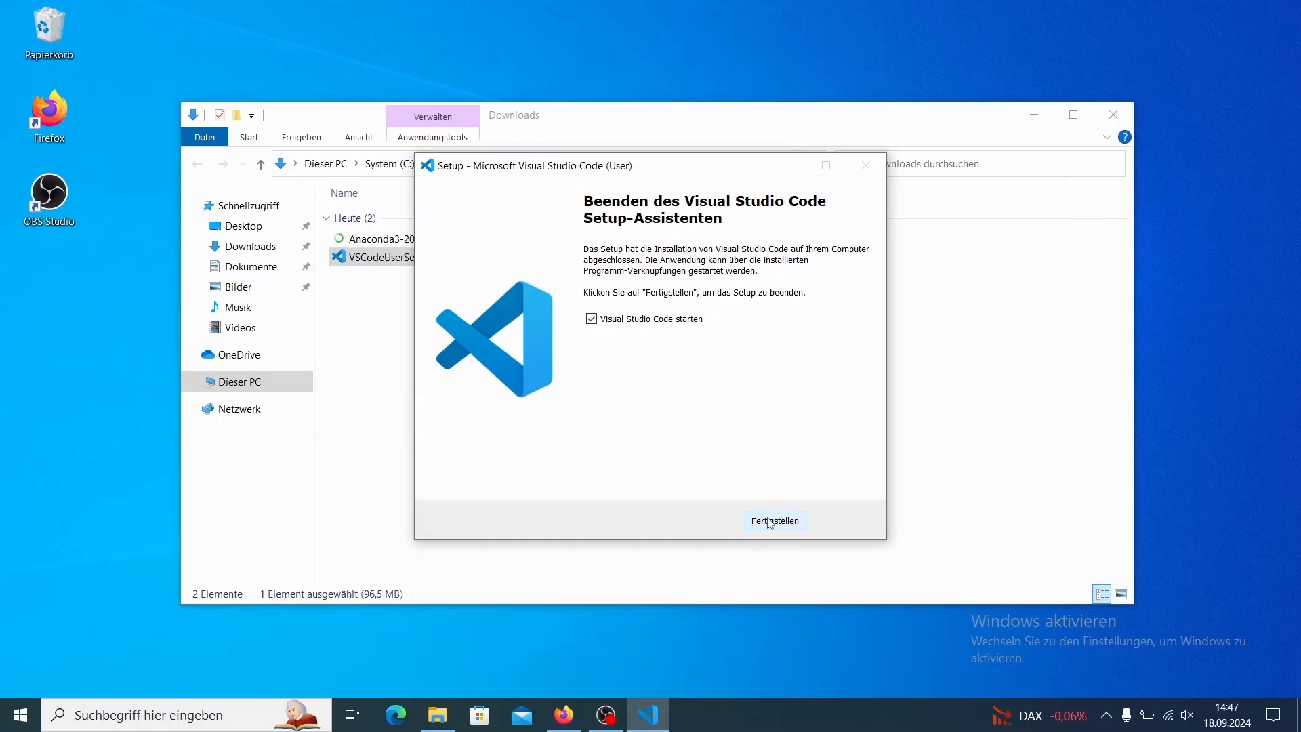
{"action": "left_click", "coordinate": [772, 520]}
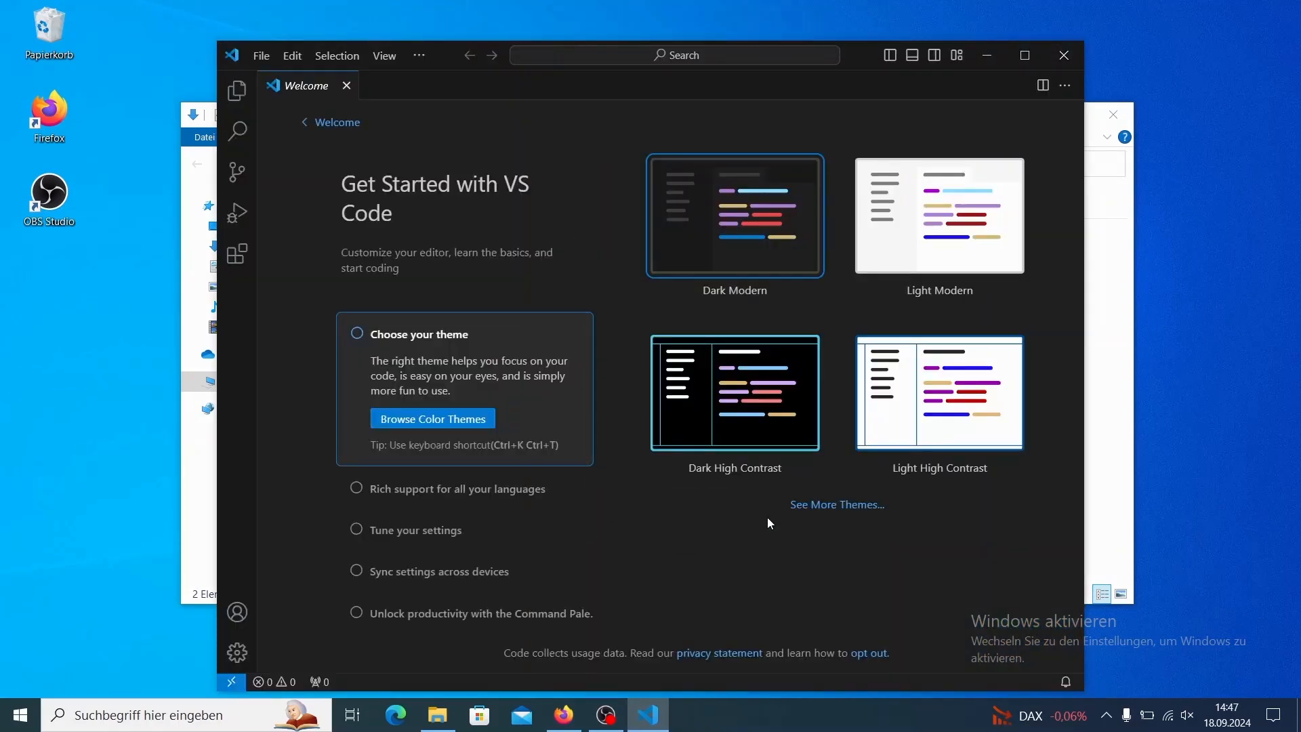
{"action": "scroll", "coordinate": [531, 542], "scroll_direction": "down", "scroll_amount": 2}
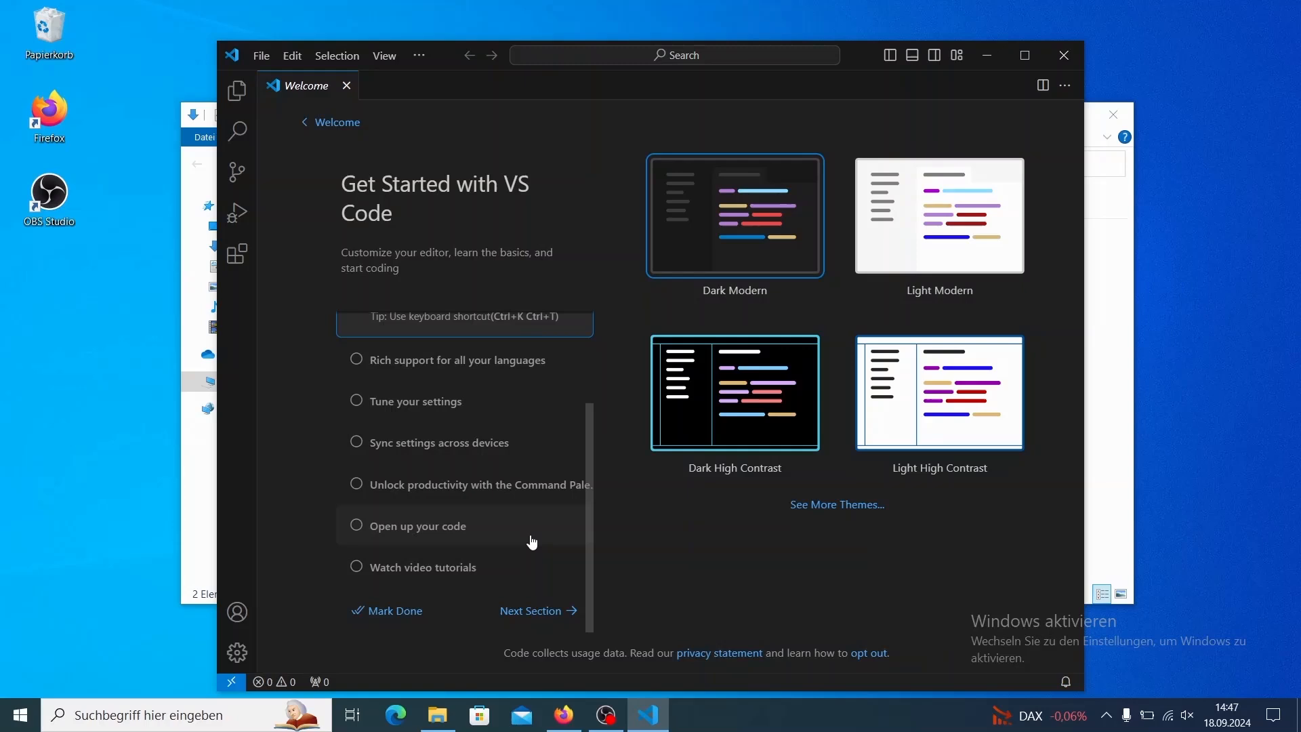
Mark the Learn the Fundamentals walkthrough section as done and close Visual Studio Code.
{"action": "left_click", "coordinate": [529, 616]}
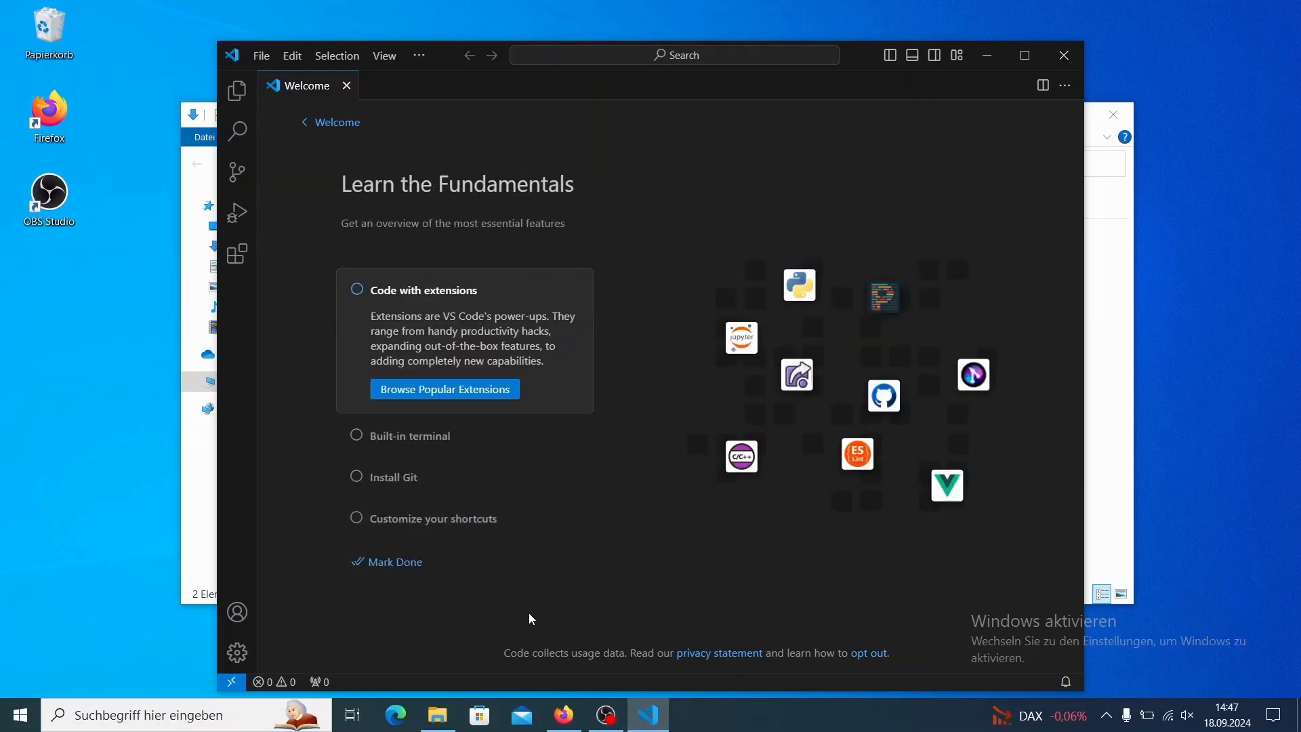
{"action": "left_click", "coordinate": [405, 567]}
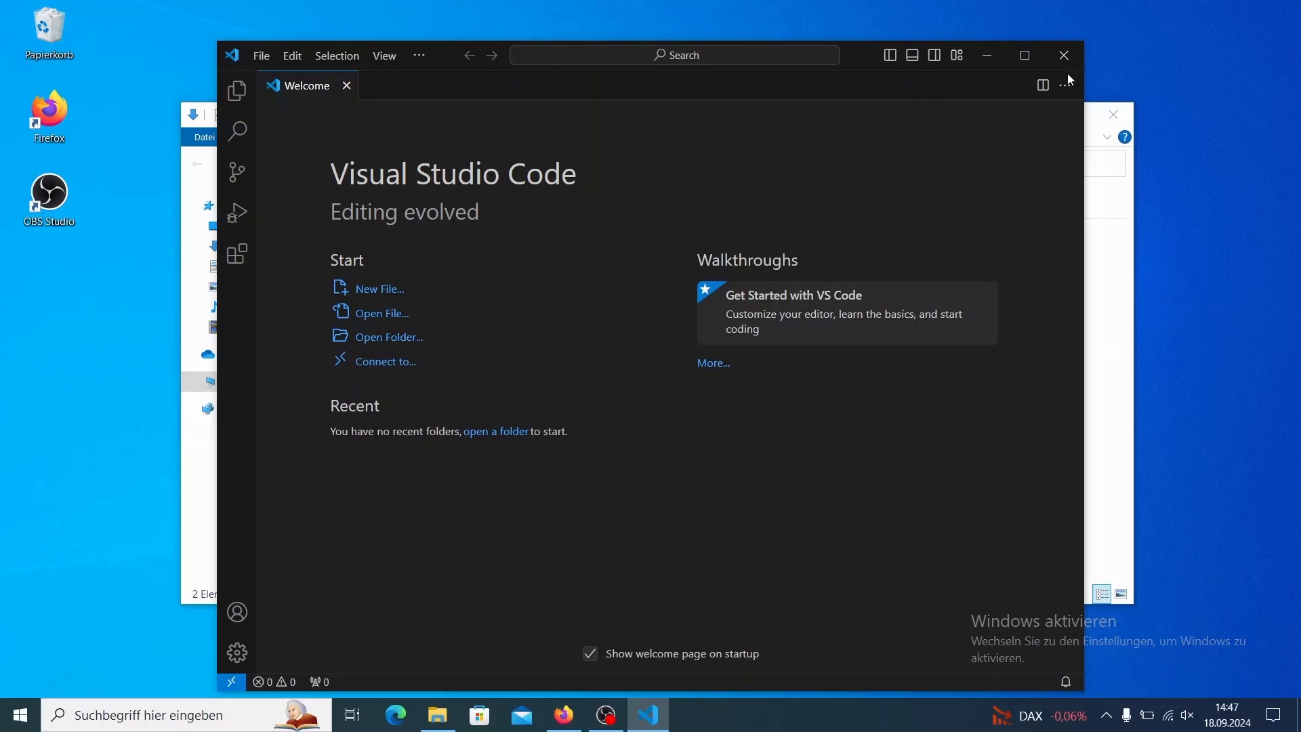
{"action": "left_click", "coordinate": [1063, 55]}
Launch Anaconda Navigator, dismiss its sign-in offer and postpone the update to version 2.6.2.
{"action": "left_click", "coordinate": [228, 718]}
{"action": "type", "text": "ana"}
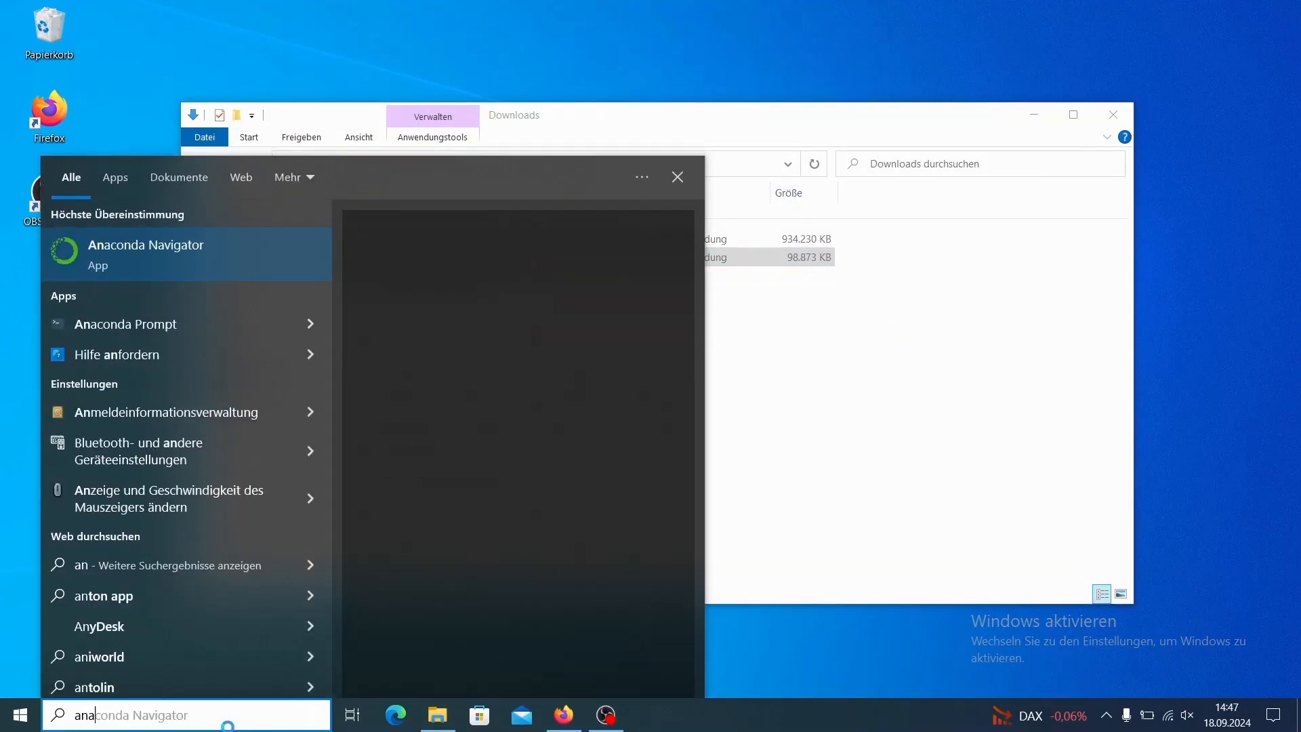
{"action": "key", "text": "Return"}
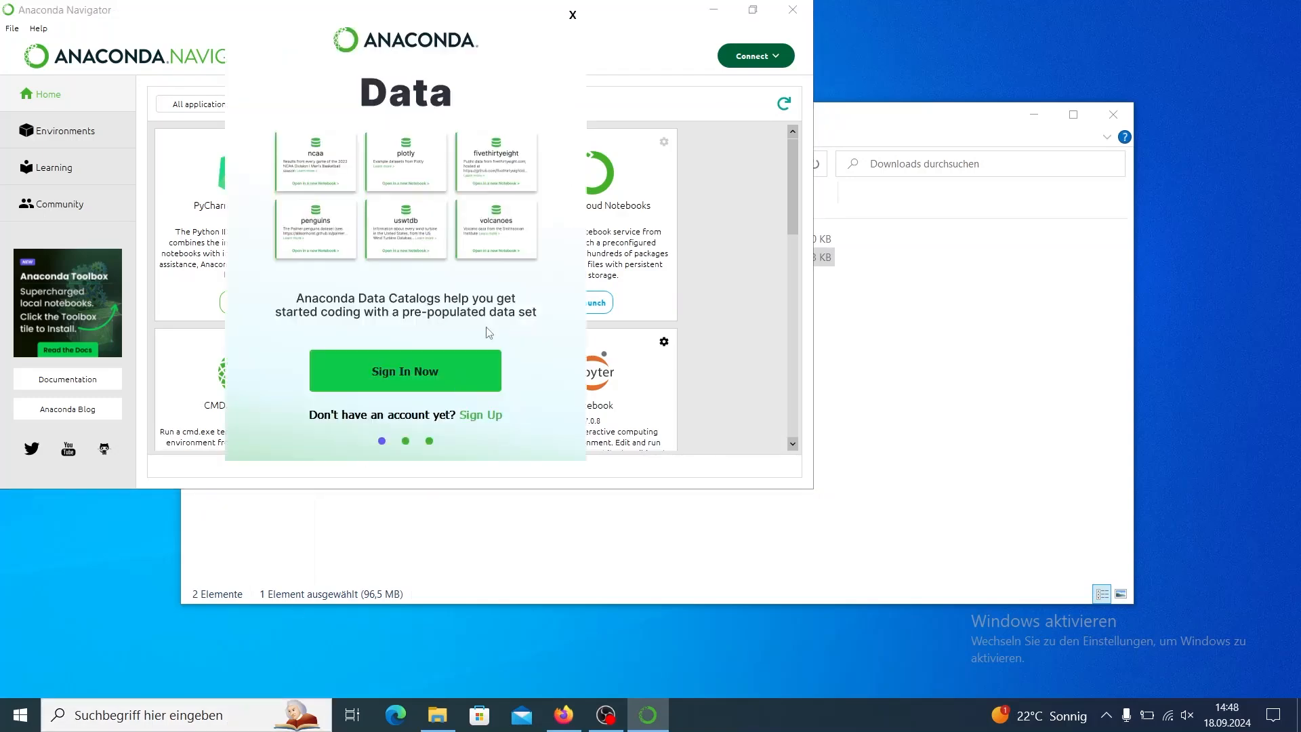
{"action": "left_click", "coordinate": [574, 16]}
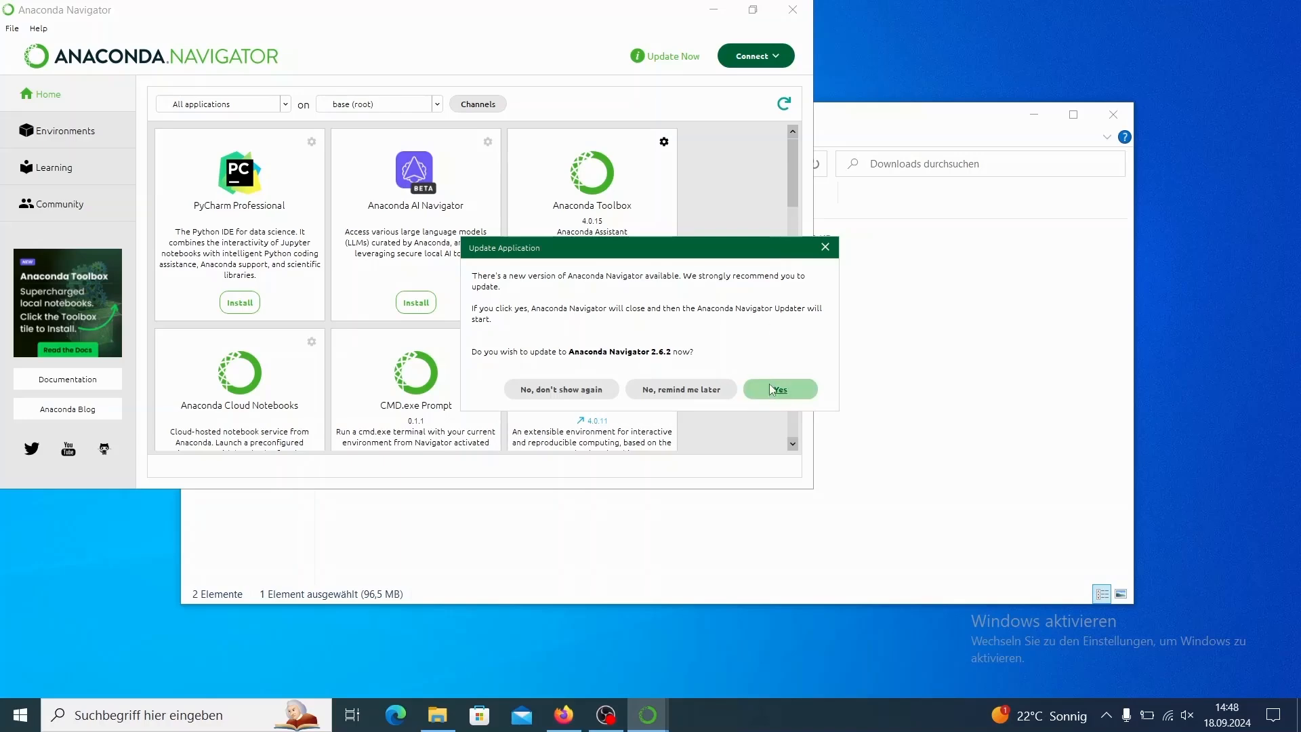
{"action": "left_click", "coordinate": [685, 390]}
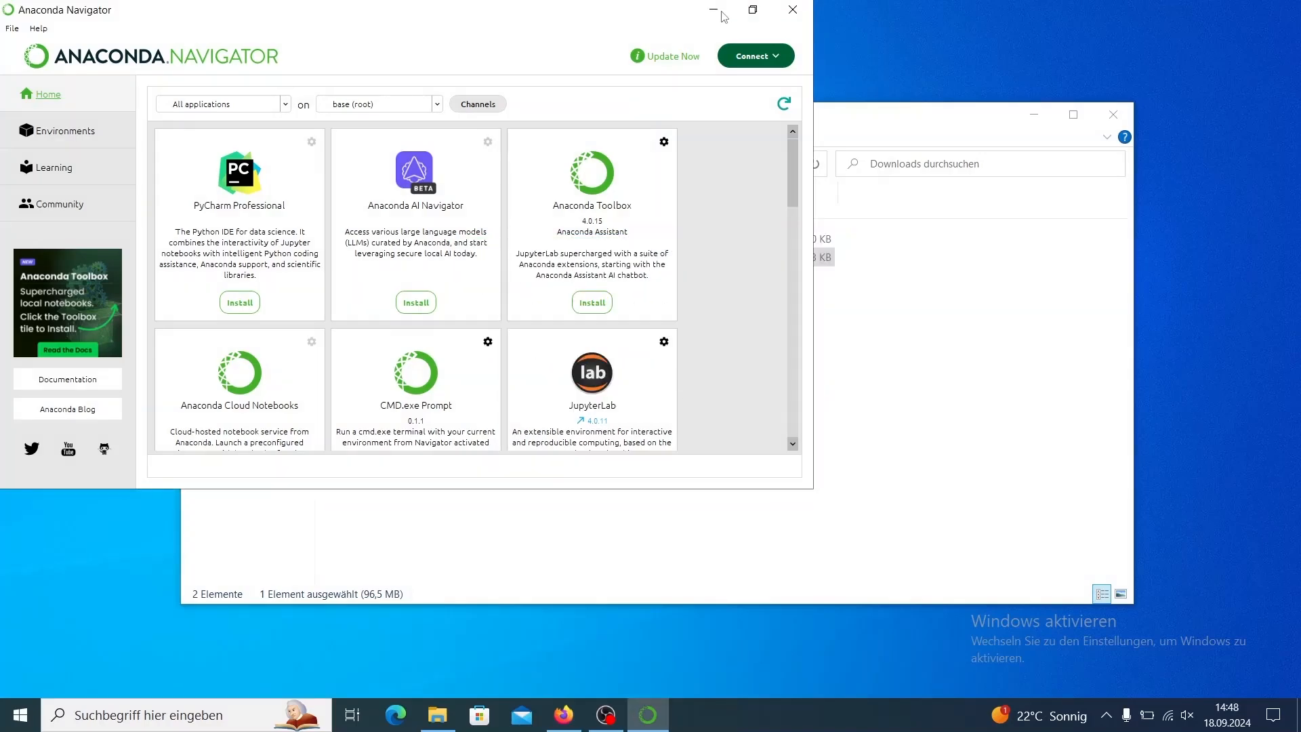
Maximize Anaconda Navigator, show its environments and decline the repeated update offer with no further reminders.
{"action": "left_click", "coordinate": [752, 9]}
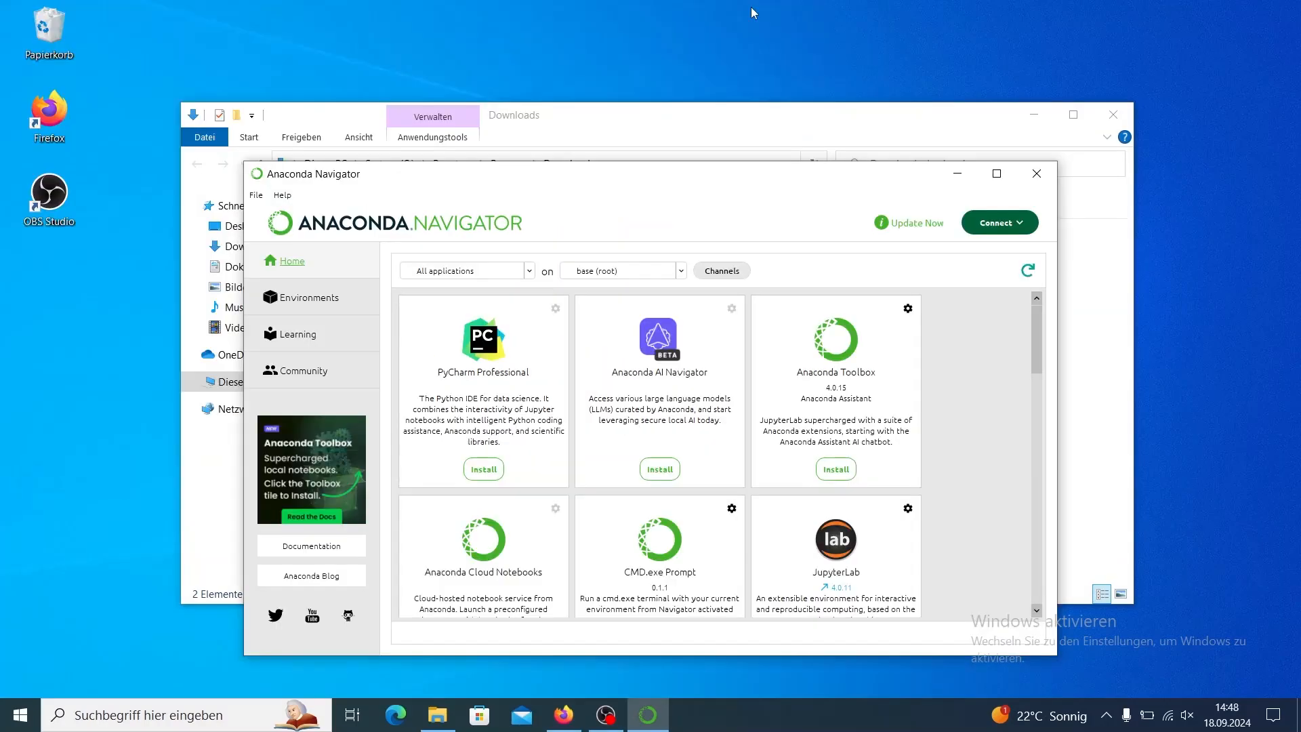
{"action": "left_click", "coordinate": [996, 174]}
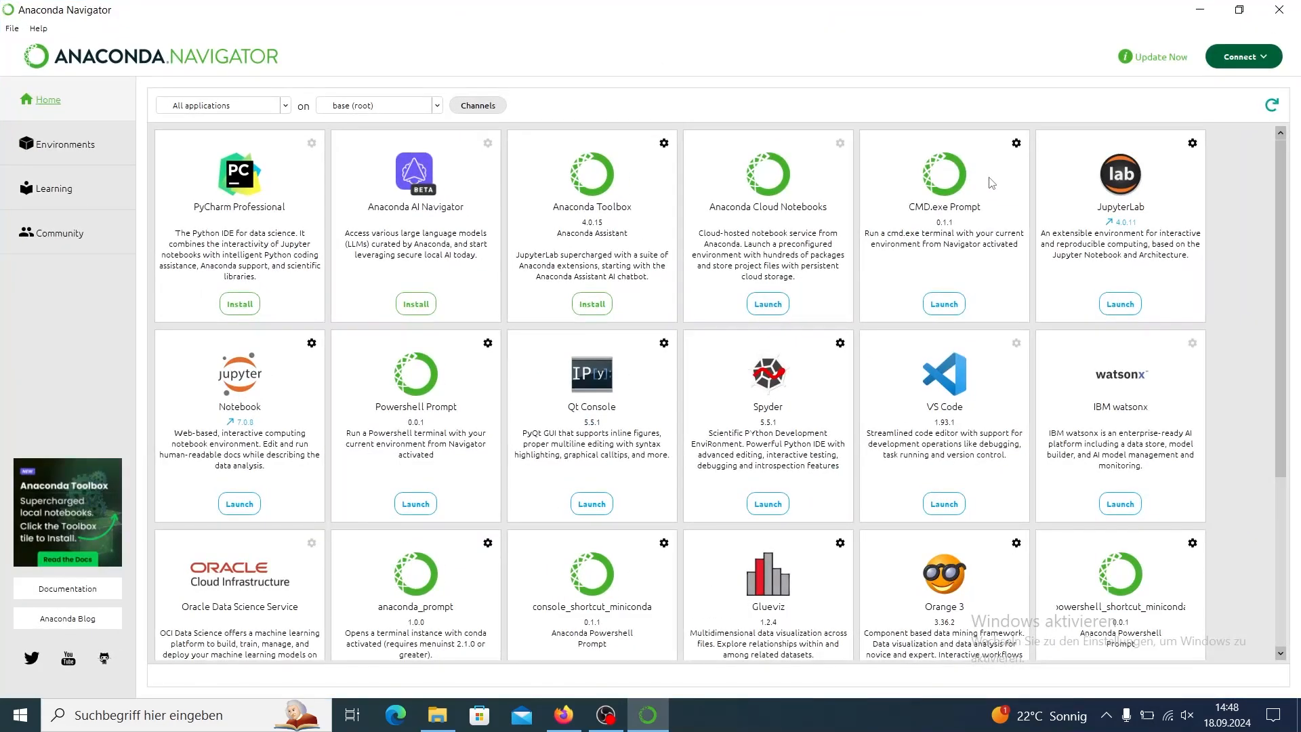
{"action": "left_click", "coordinate": [91, 145]}
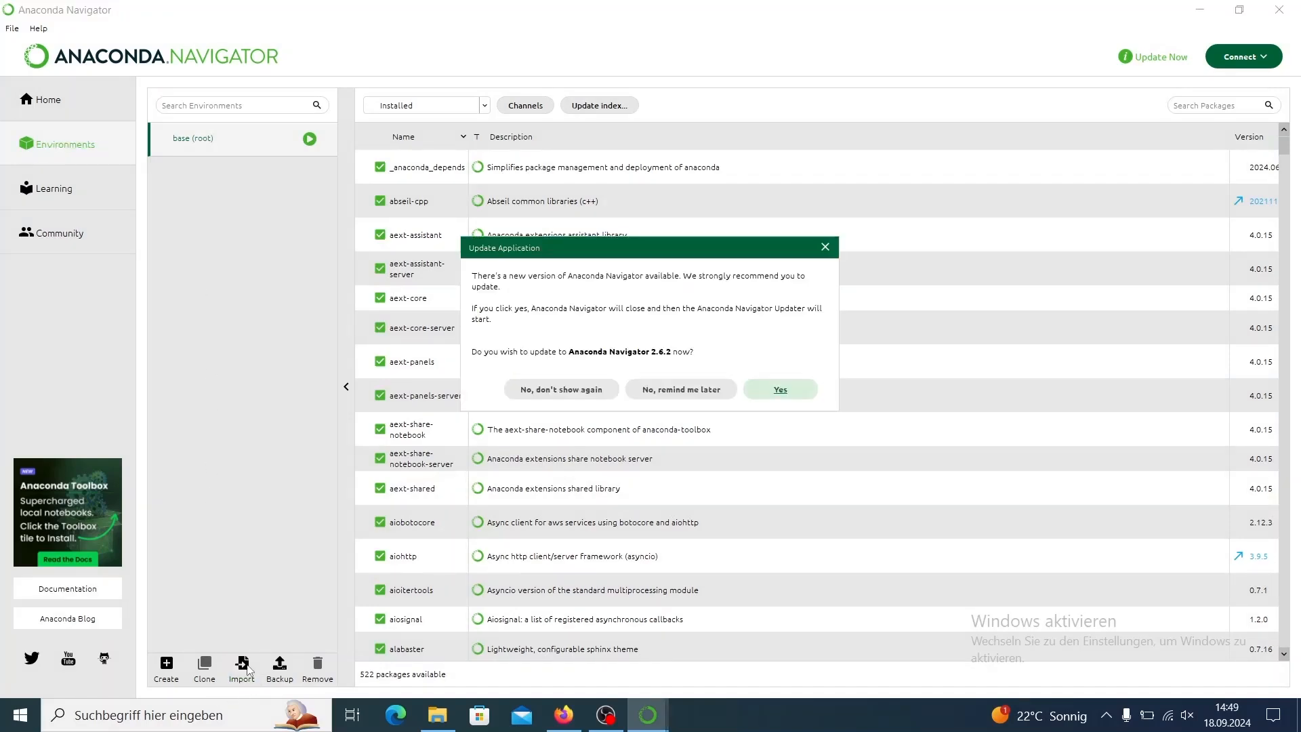
{"action": "left_click", "coordinate": [602, 397]}
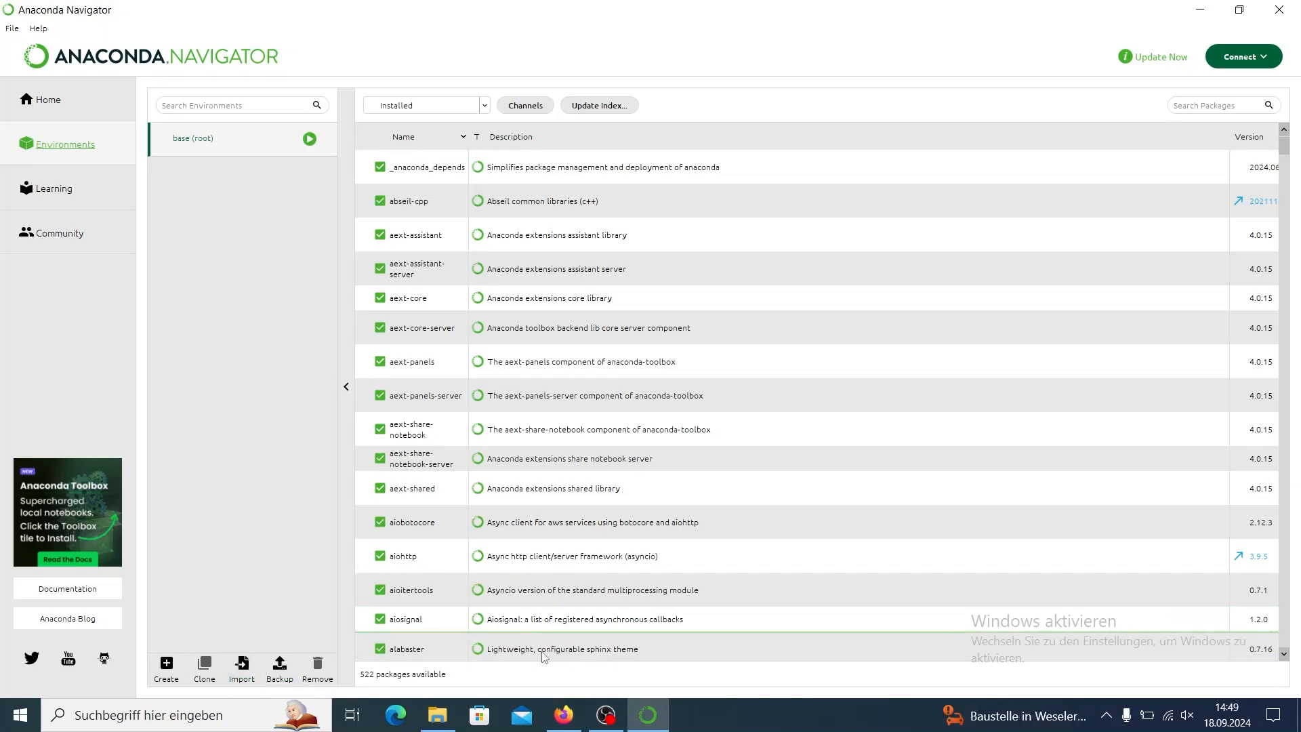
Switch to File Explorer and open the NFDI YAML file from Dokumente > NFDI_GeoAI > 00_Getting_Started.
{"action": "left_click", "coordinate": [438, 716]}
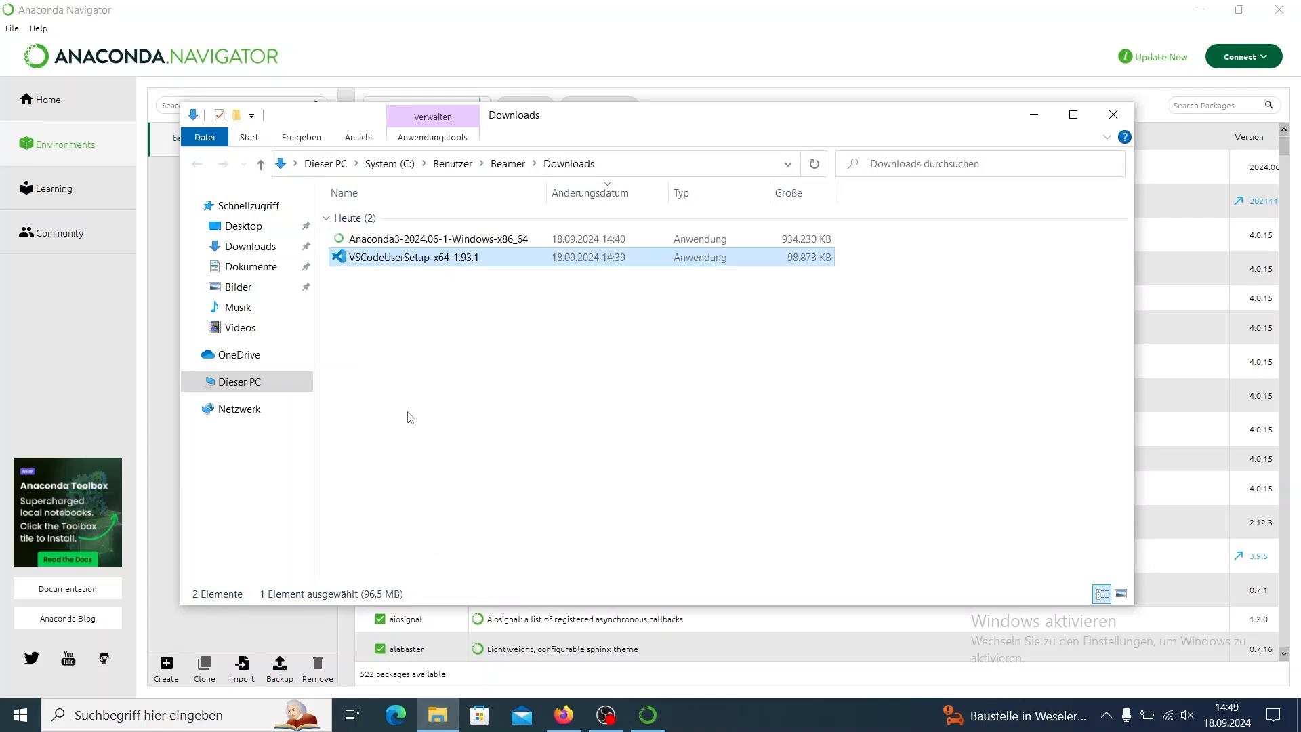
{"action": "left_click", "coordinate": [248, 270]}
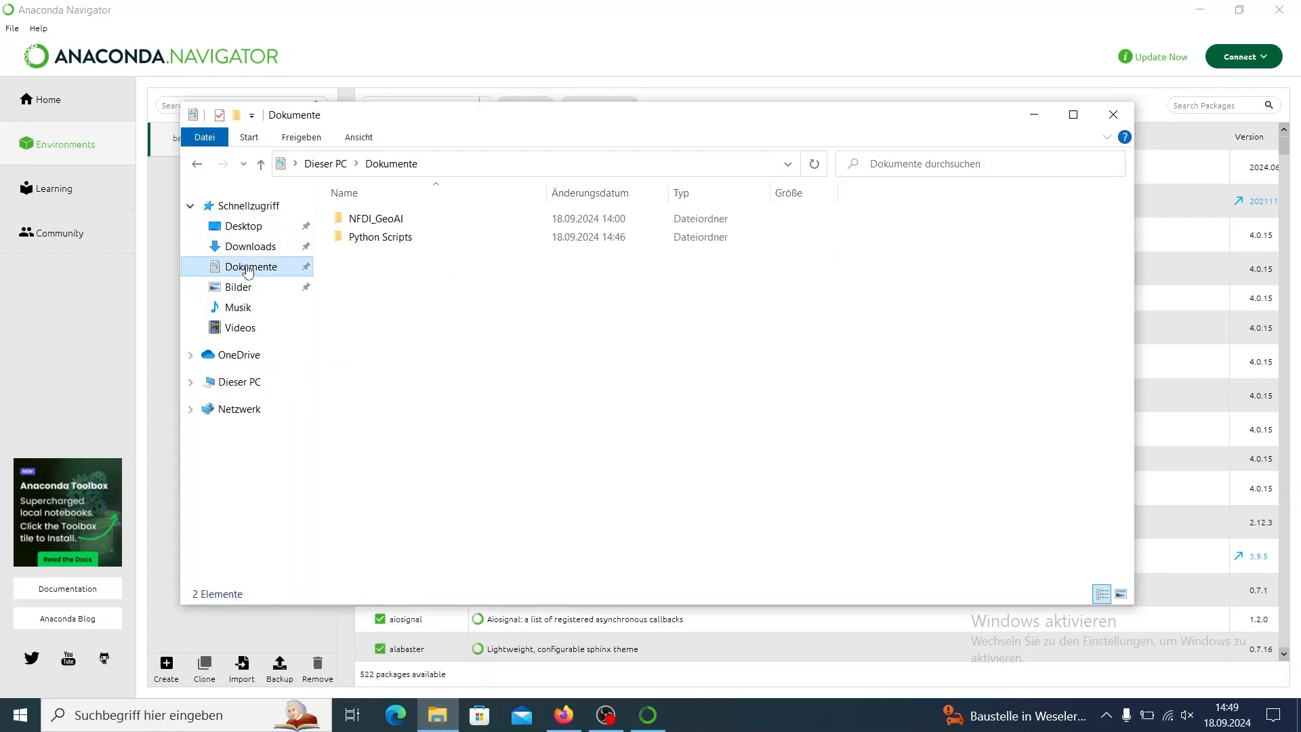
{"action": "double_click", "coordinate": [357, 220]}
{"action": "left_click", "coordinate": [357, 220]}
{"action": "double_click", "coordinate": [357, 220]}
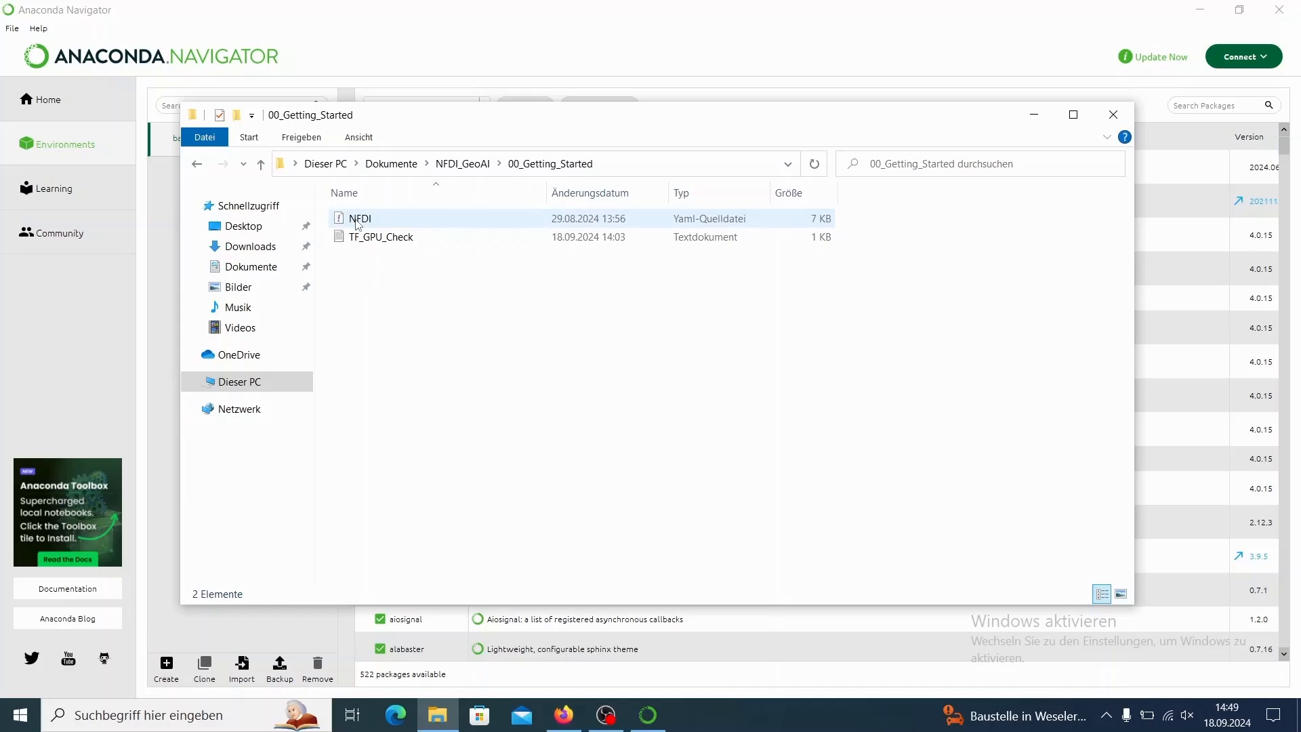
{"action": "double_click", "coordinate": [357, 220]}
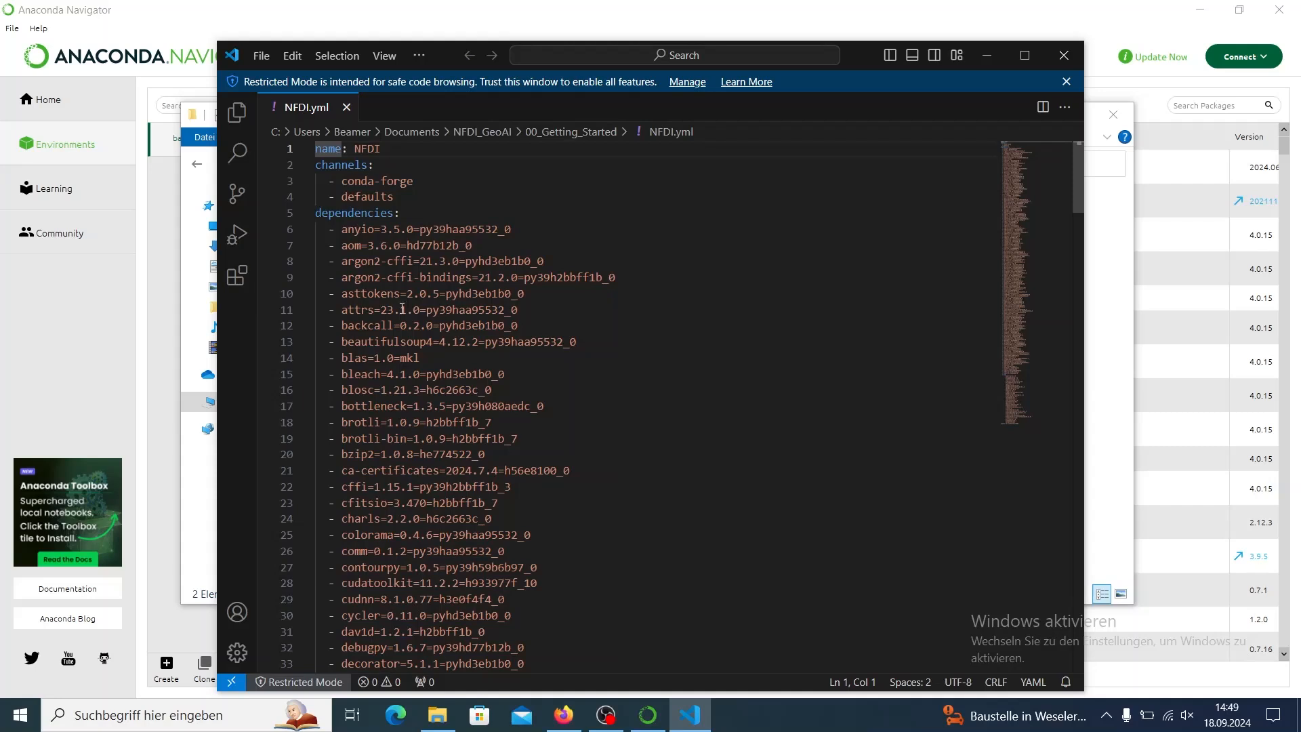
Review the dependencies in NFDI.yml, highlight the cudatoolkit and cudnn lines, and close the editor.
{"action": "scroll", "coordinate": [402, 308], "scroll_direction": "down", "scroll_amount": 3}
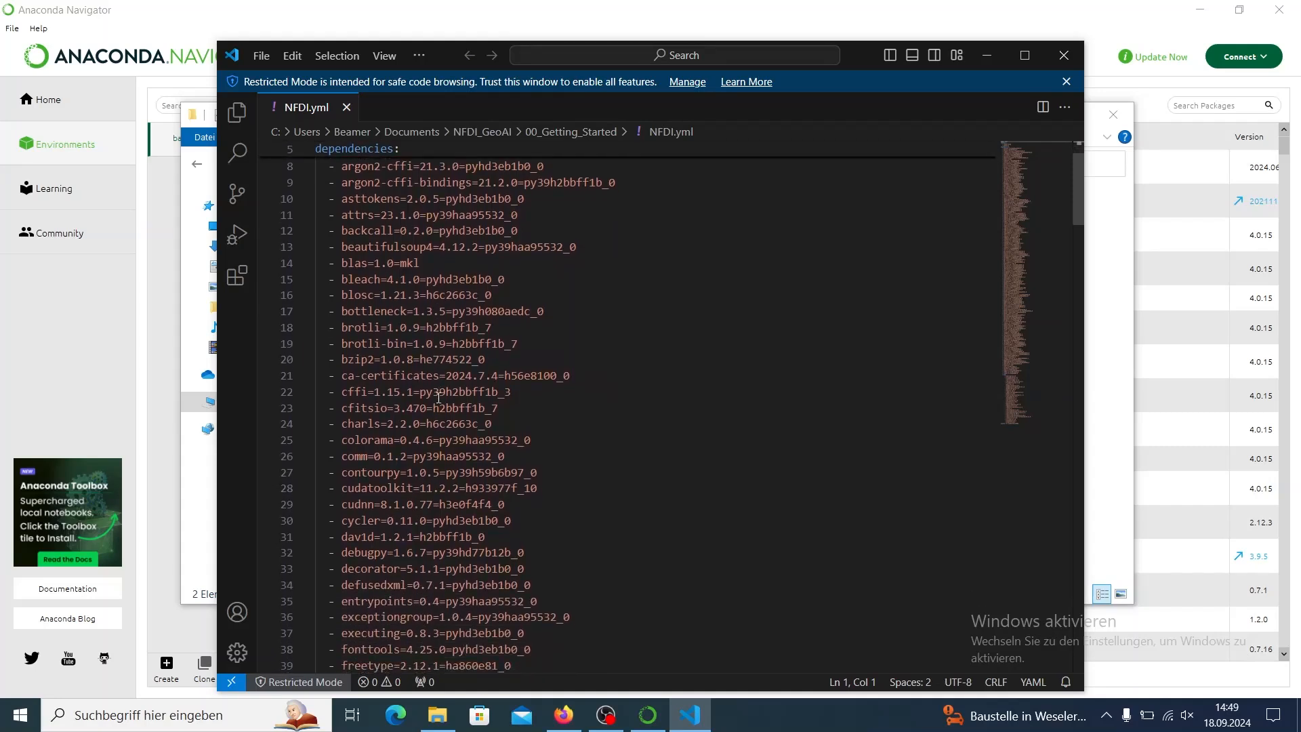
{"action": "scroll", "coordinate": [438, 399], "scroll_direction": "down", "scroll_amount": 1}
{"action": "left_click_drag", "start_coordinate": [507, 493], "coordinate": [318, 478]}
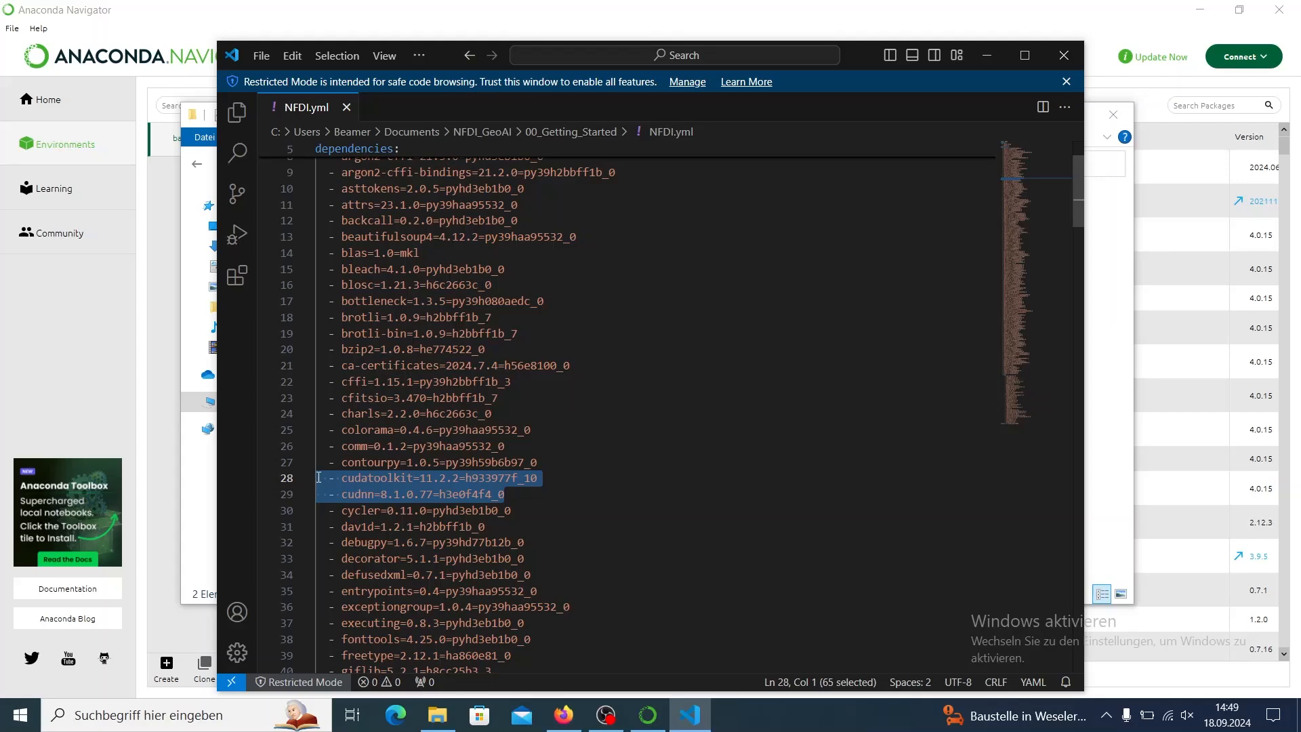
{"action": "left_click", "coordinate": [1063, 55]}
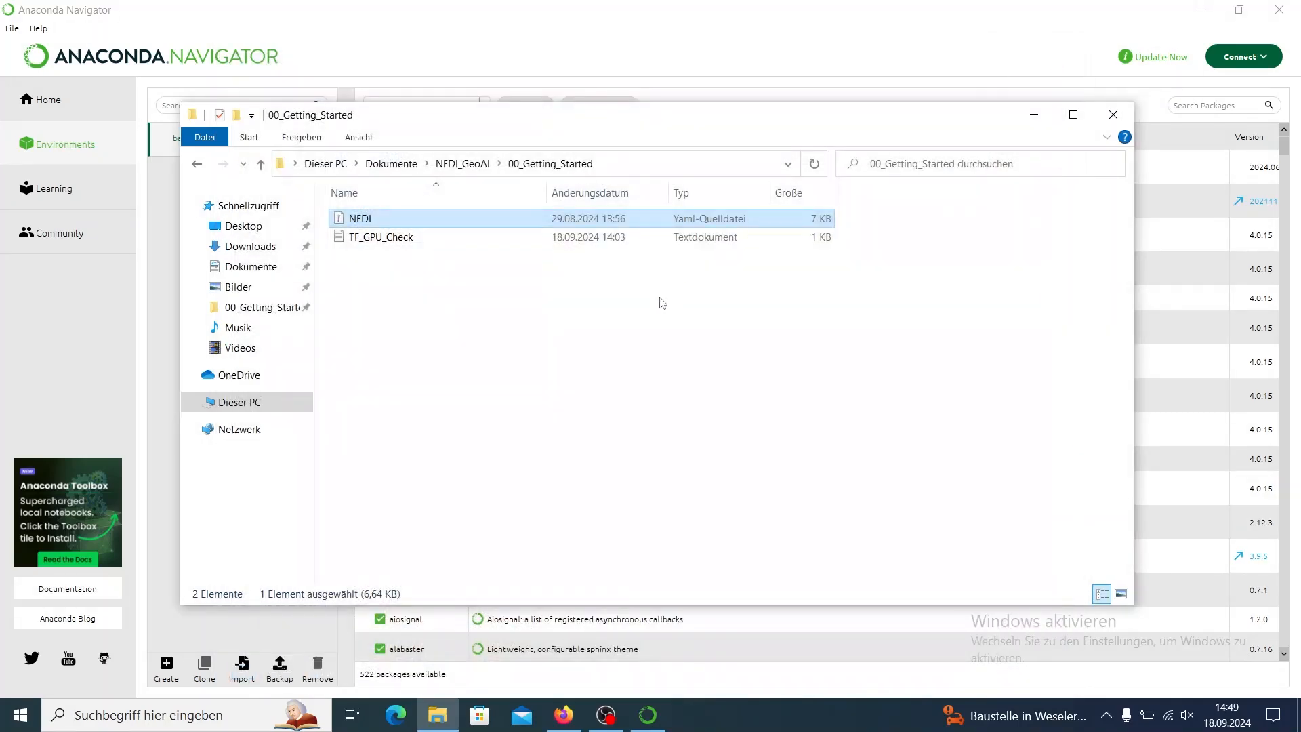
Import a new environment named NFDI from the local file Documents/NFDI_GeoAI/00_Getting_Started/NFDI.yml in Anaconda Navigator.
{"action": "left_click", "coordinate": [249, 673]}
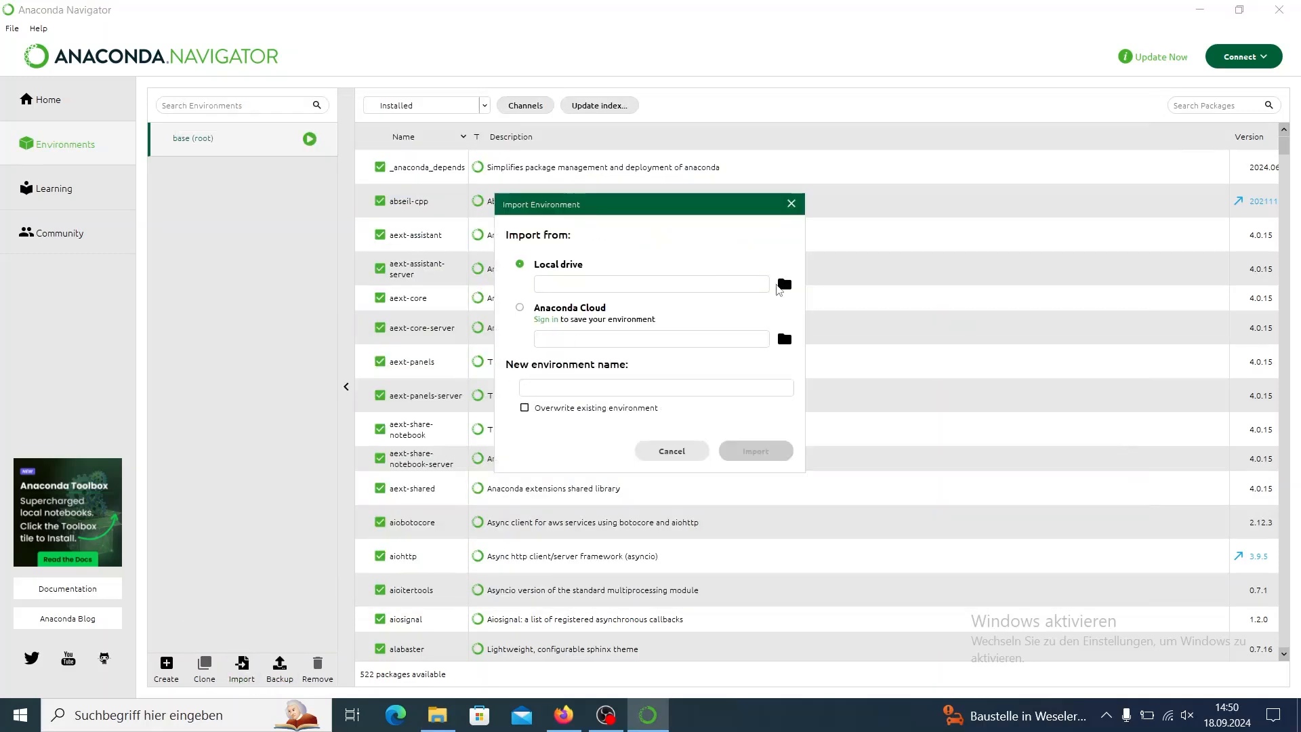
{"action": "left_click", "coordinate": [784, 284]}
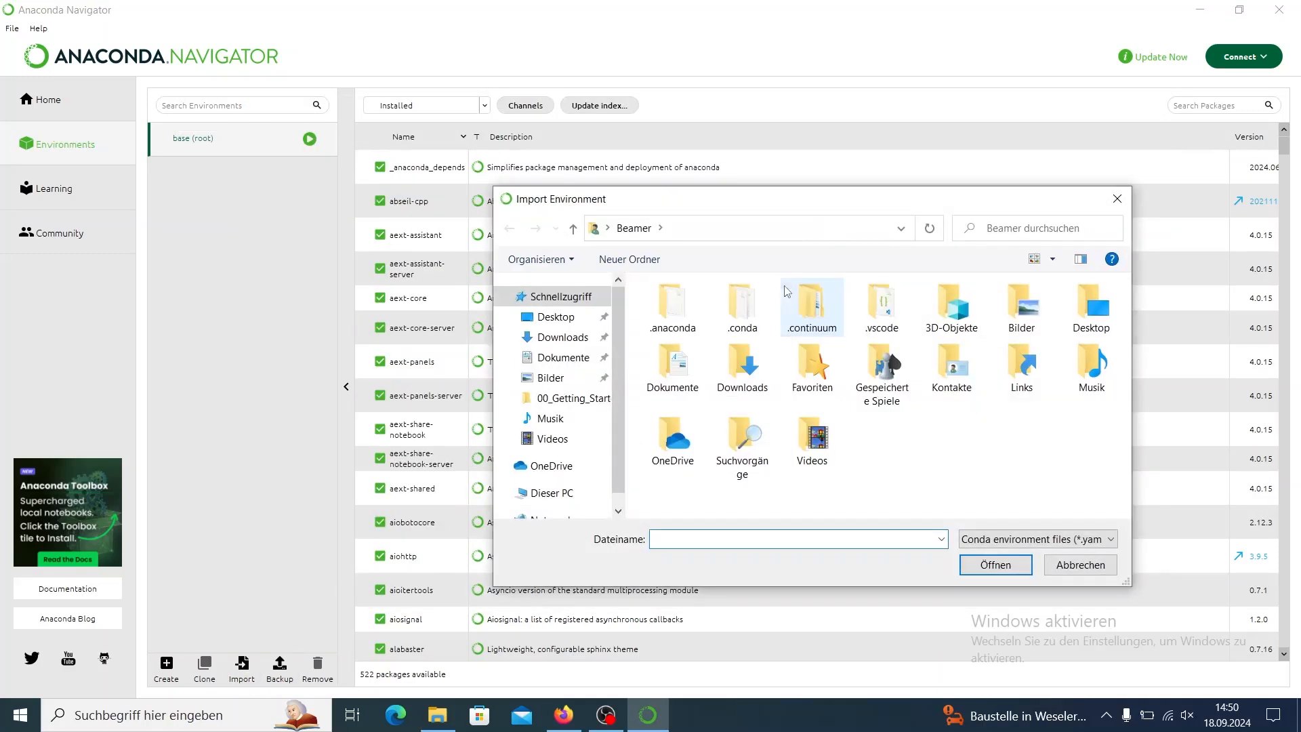
{"action": "left_click", "coordinate": [554, 359]}
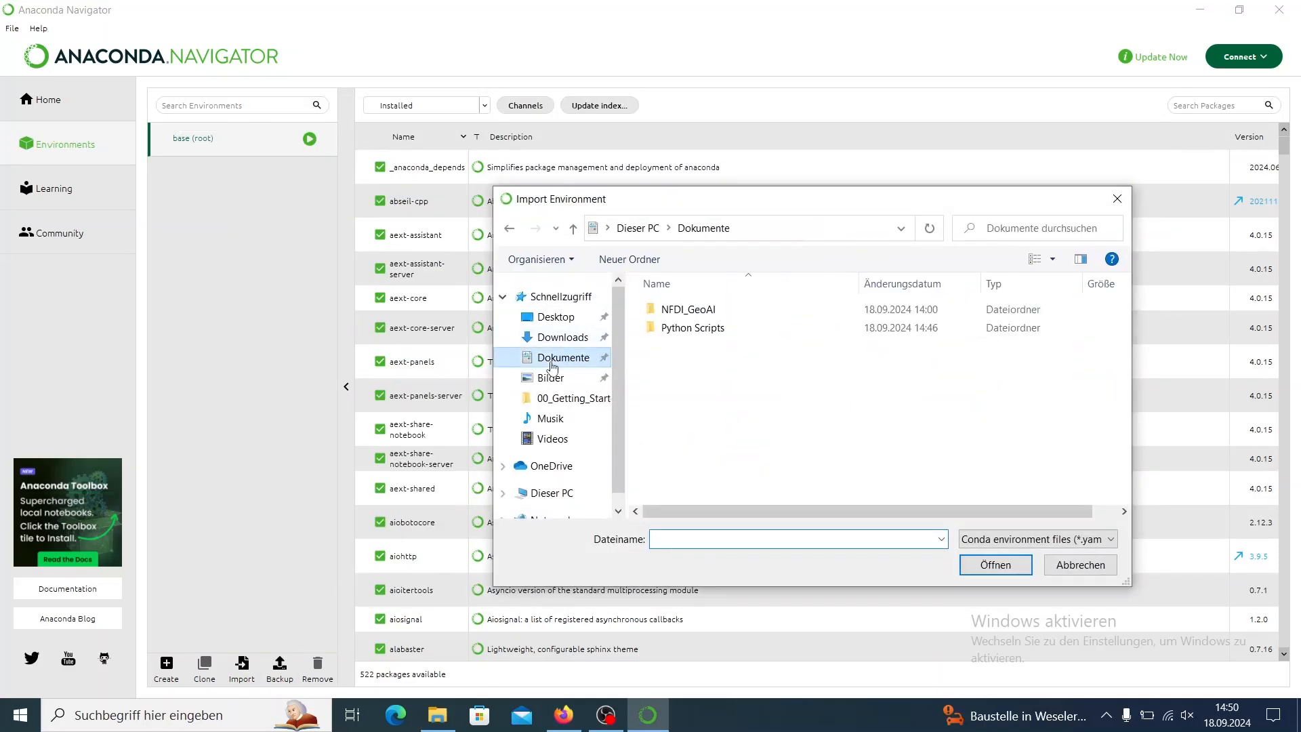
{"action": "double_click", "coordinate": [681, 309]}
{"action": "double_click", "coordinate": [680, 310]}
{"action": "left_click", "coordinate": [677, 309]}
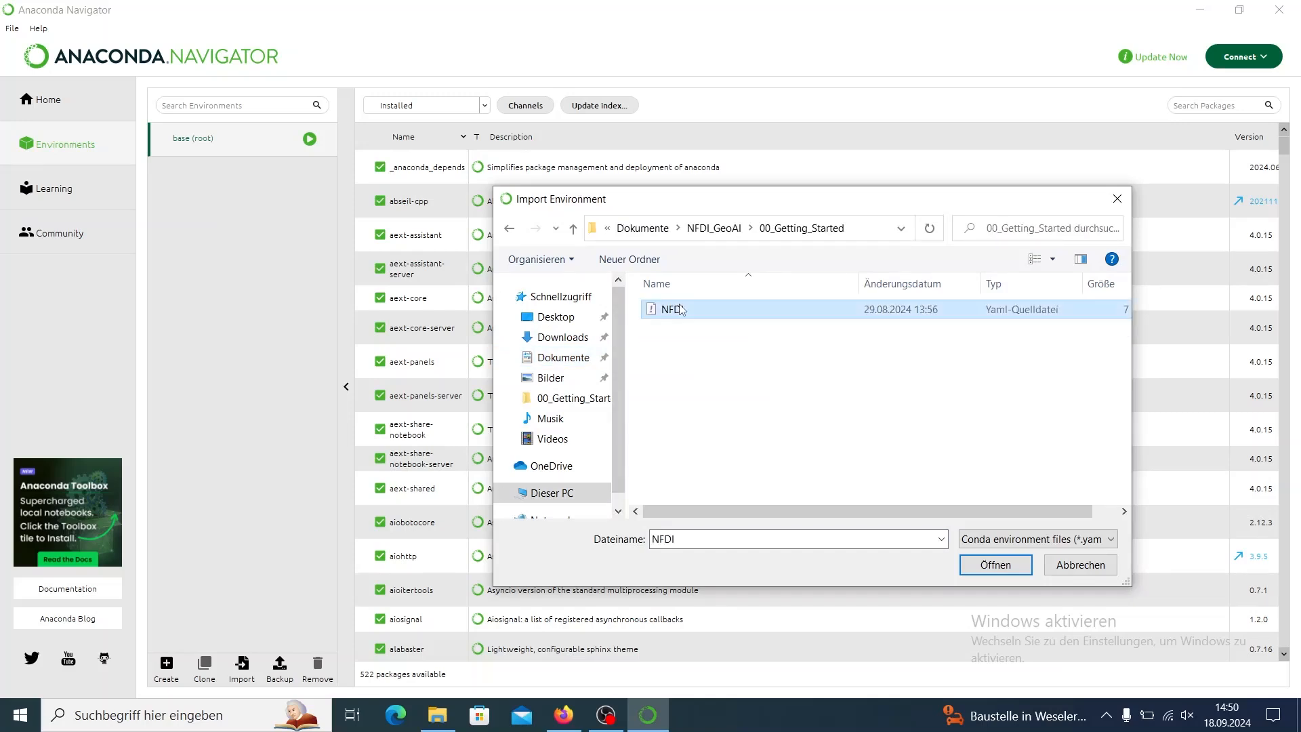
{"action": "left_click", "coordinate": [993, 564]}
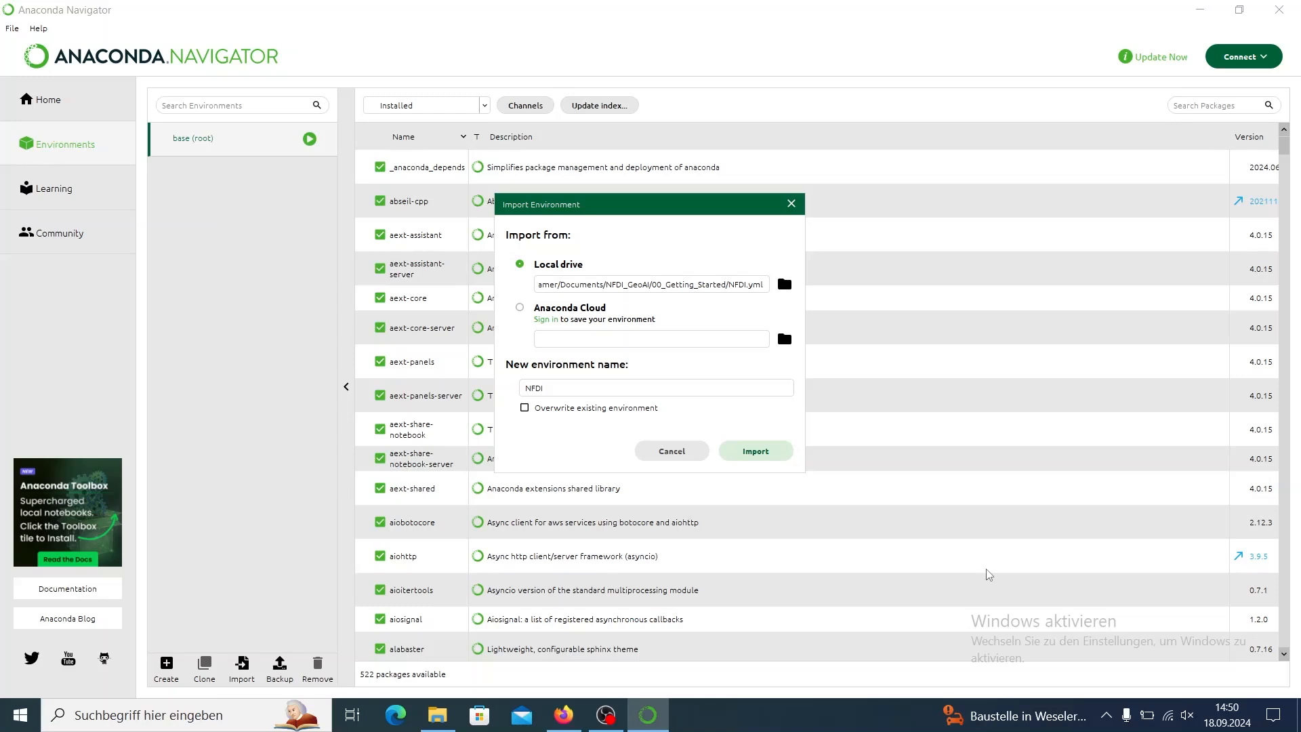
{"action": "left_click", "coordinate": [750, 452]}
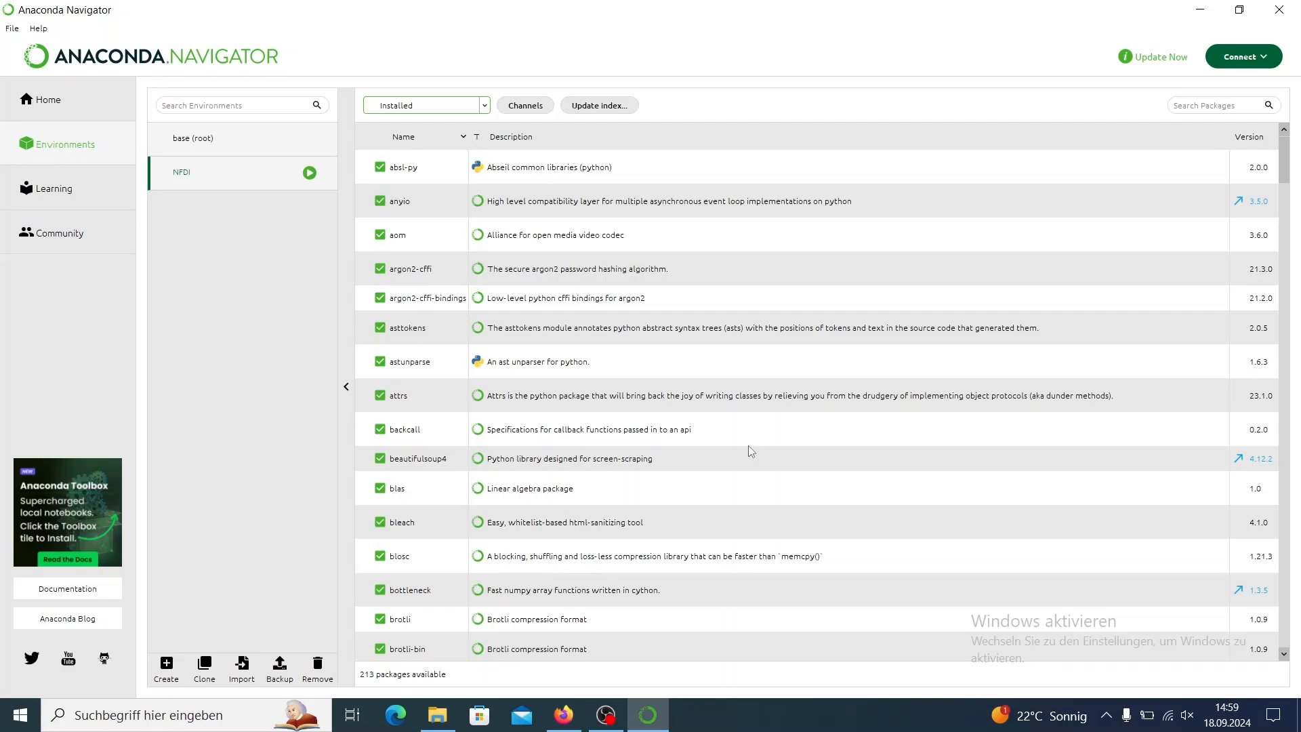
Open a terminal in the NFDI environment, and open the TF_GPU_Check text file from the 00_Getting_Started folder.
{"action": "left_click", "coordinate": [311, 175]}
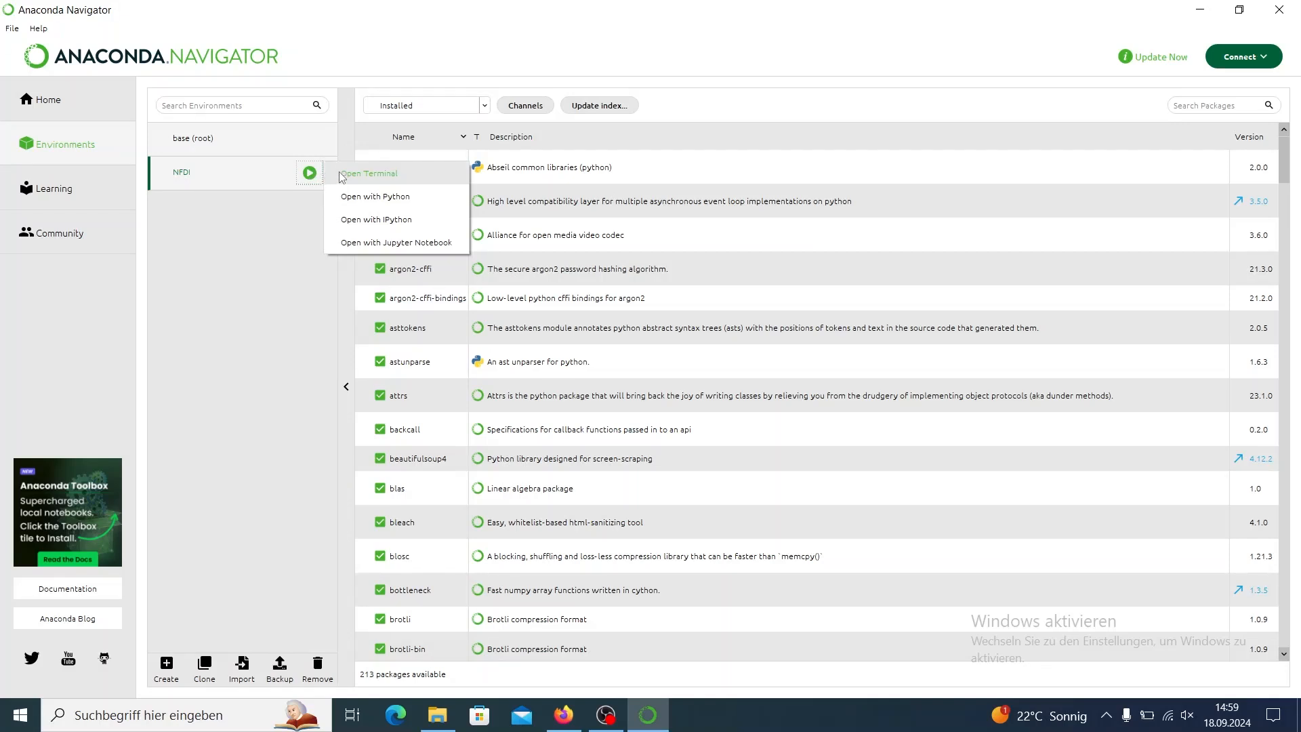
{"action": "left_click", "coordinate": [341, 175]}
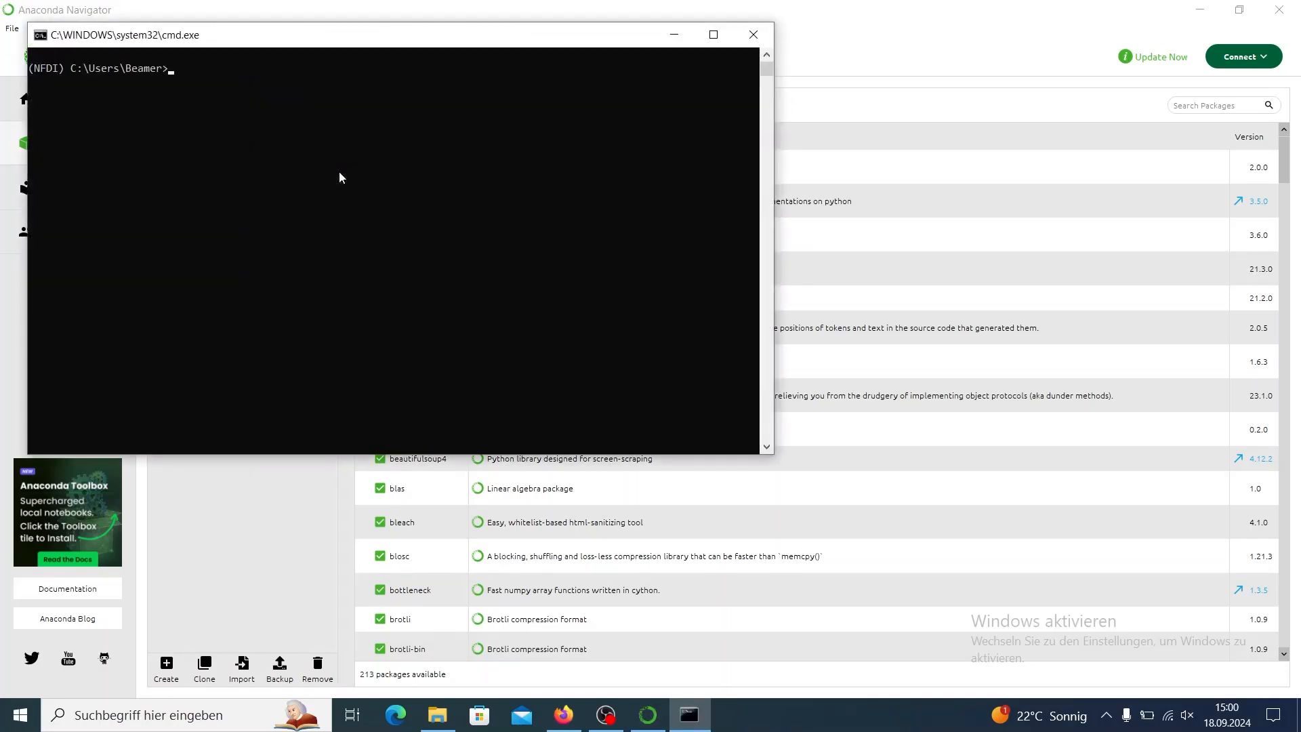
{"action": "left_click", "coordinate": [437, 714]}
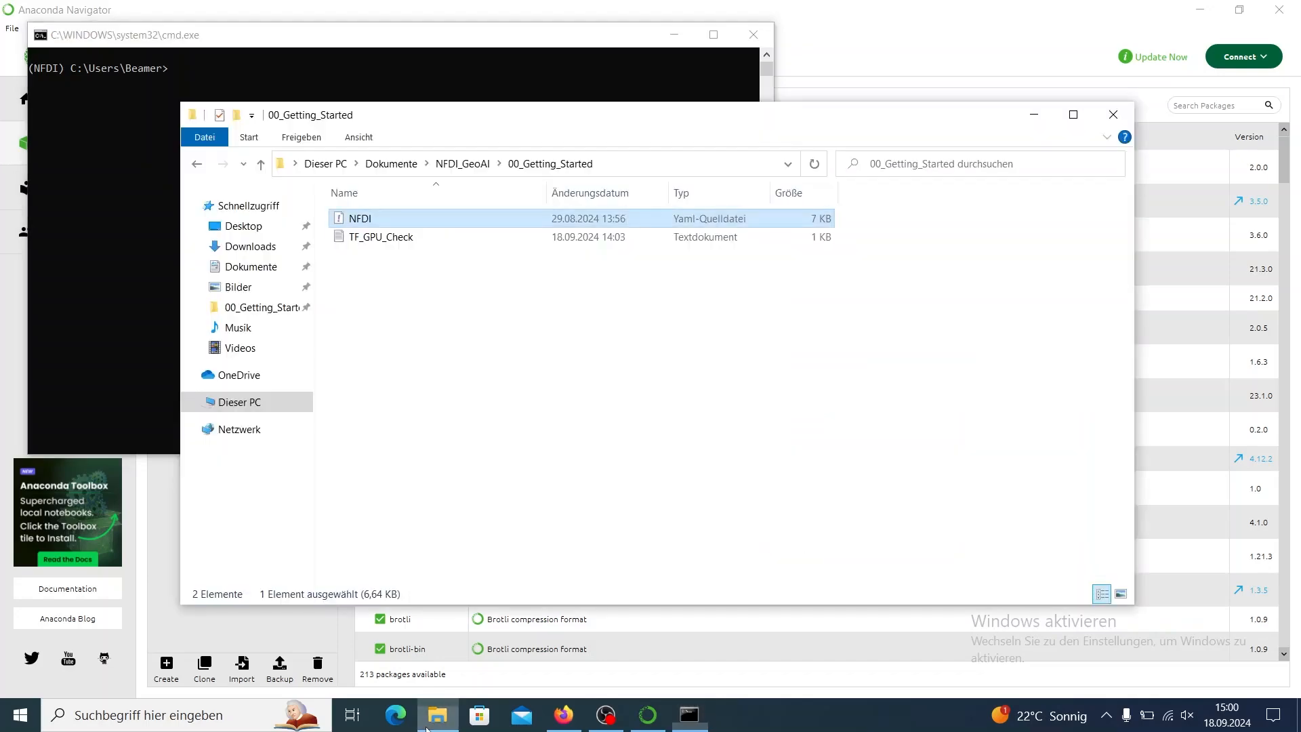
{"action": "double_click", "coordinate": [413, 238]}
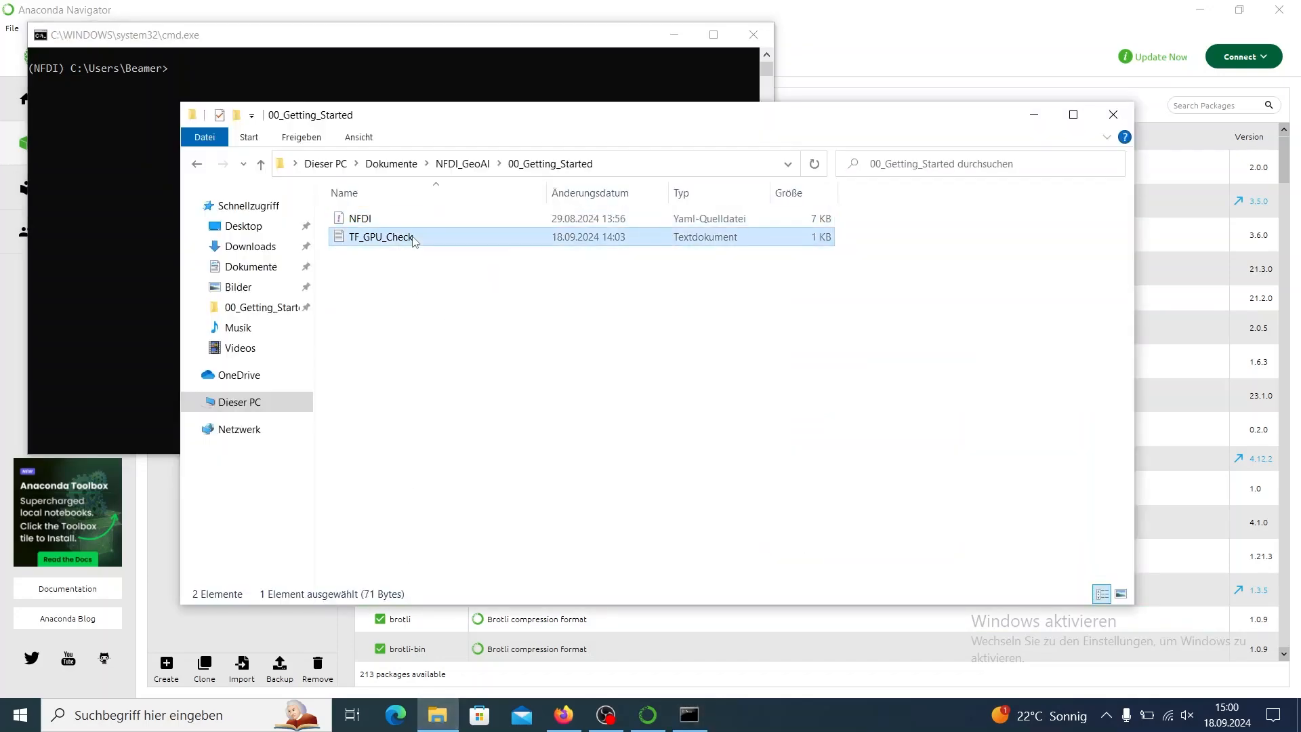
{"action": "left_click", "coordinate": [707, 569]}
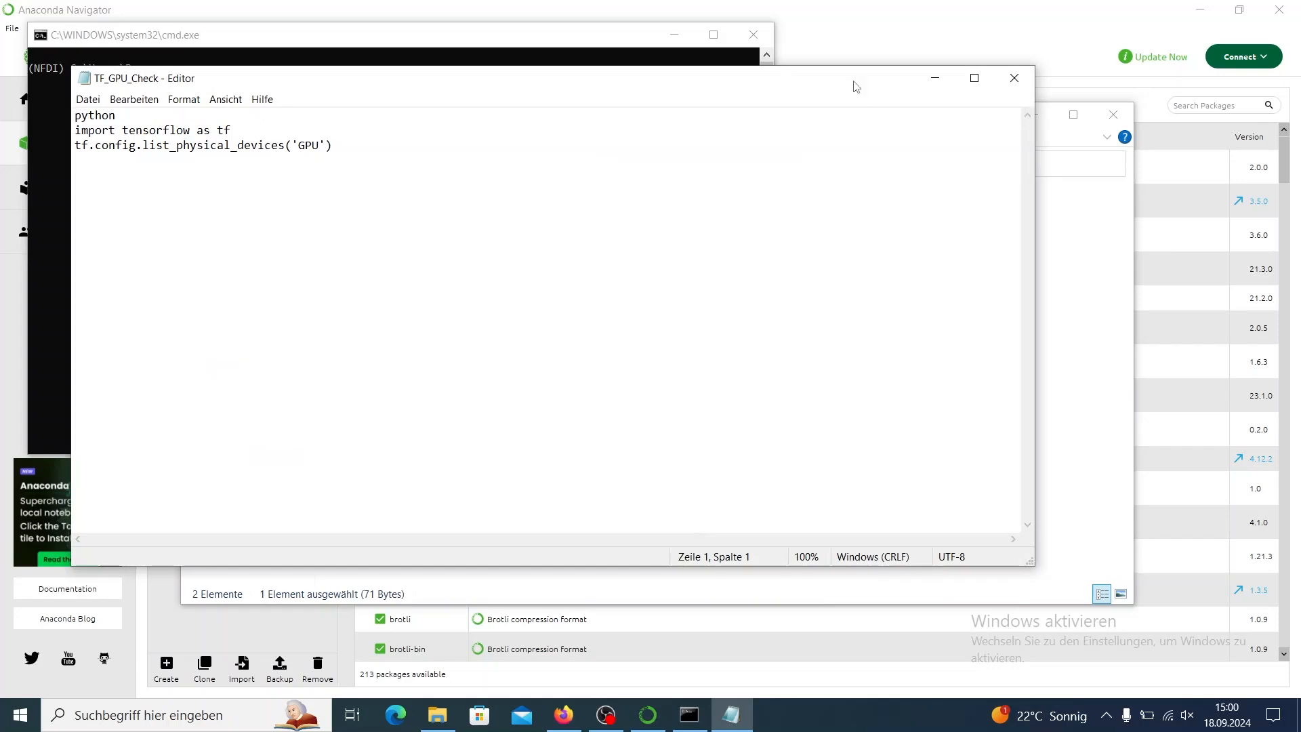
Narrow the TF_GPU_Check text window, place it beside the terminal and bring the terminal to the front.
{"action": "left_click_drag", "start_coordinate": [1033, 169], "coordinate": [470, 169]}
{"action": "left_click_drag", "start_coordinate": [287, 84], "coordinate": [1002, 86]}
{"action": "left_click", "coordinate": [607, 48]}
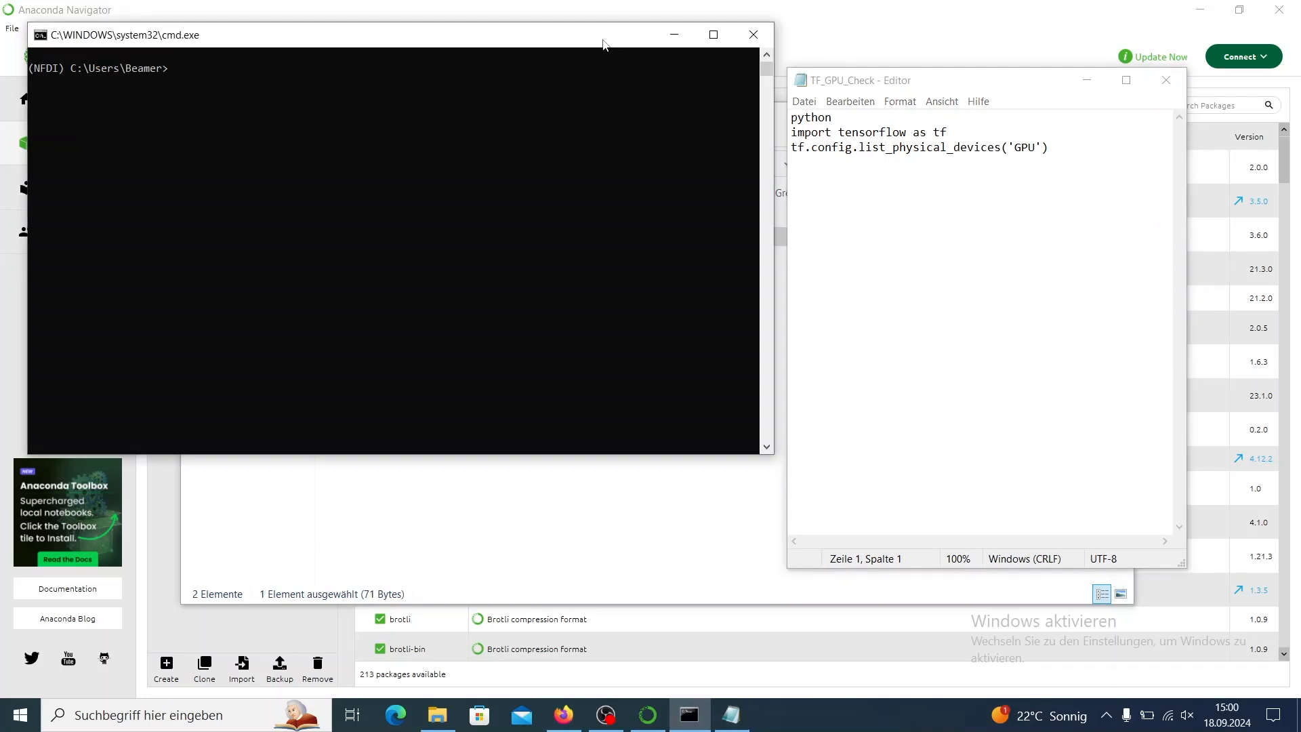
Start Python in the NFDI terminal and enter "import tensorflow as tf".
{"action": "left_click", "coordinate": [364, 100]}
{"action": "type", "text": "python"}
{"action": "key", "text": "Return"}
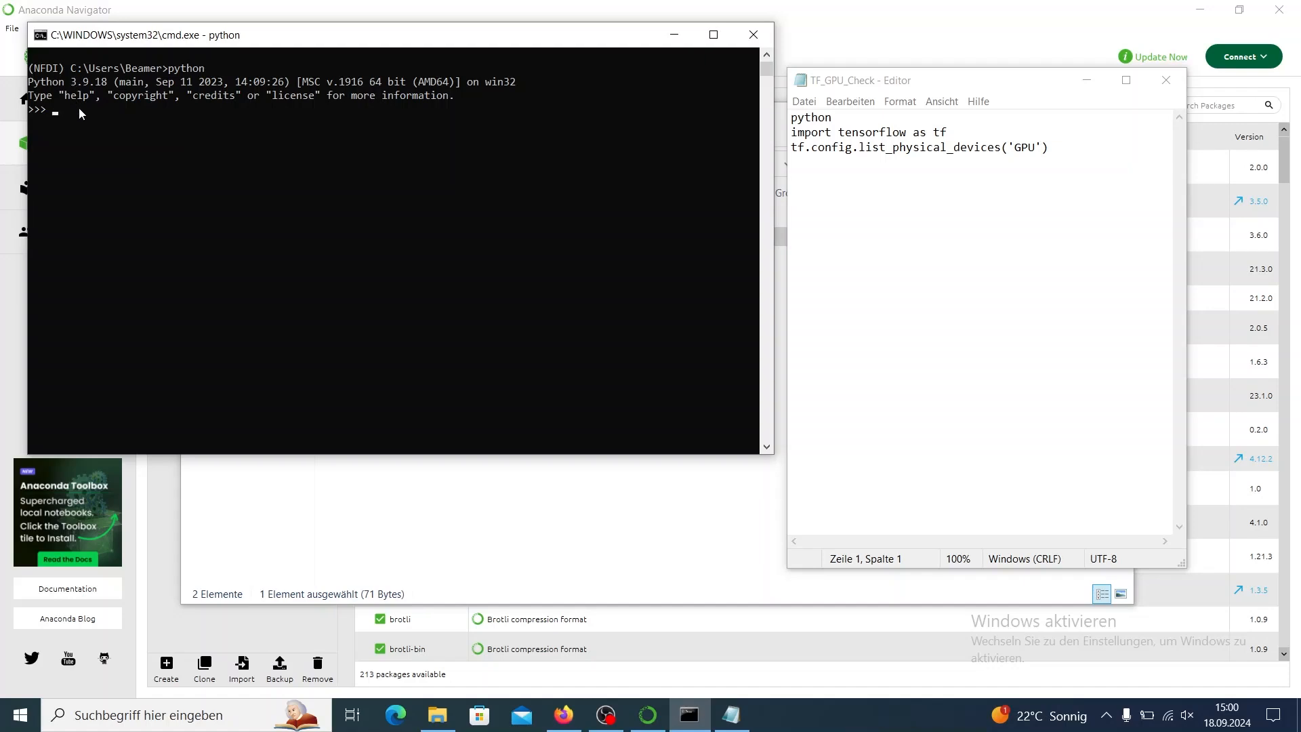
{"action": "left_click", "coordinate": [79, 109]}
{"action": "type", "text": "import tensorflow as tf"}
Copy tf.config.list_physical_devices('GPU') from TF_GPU_Check, run it in the Python session and highlight the returned list.
{"action": "left_click_drag", "start_coordinate": [1051, 149], "coordinate": [787, 153]}
{"action": "key", "text": "ctrl+c"}
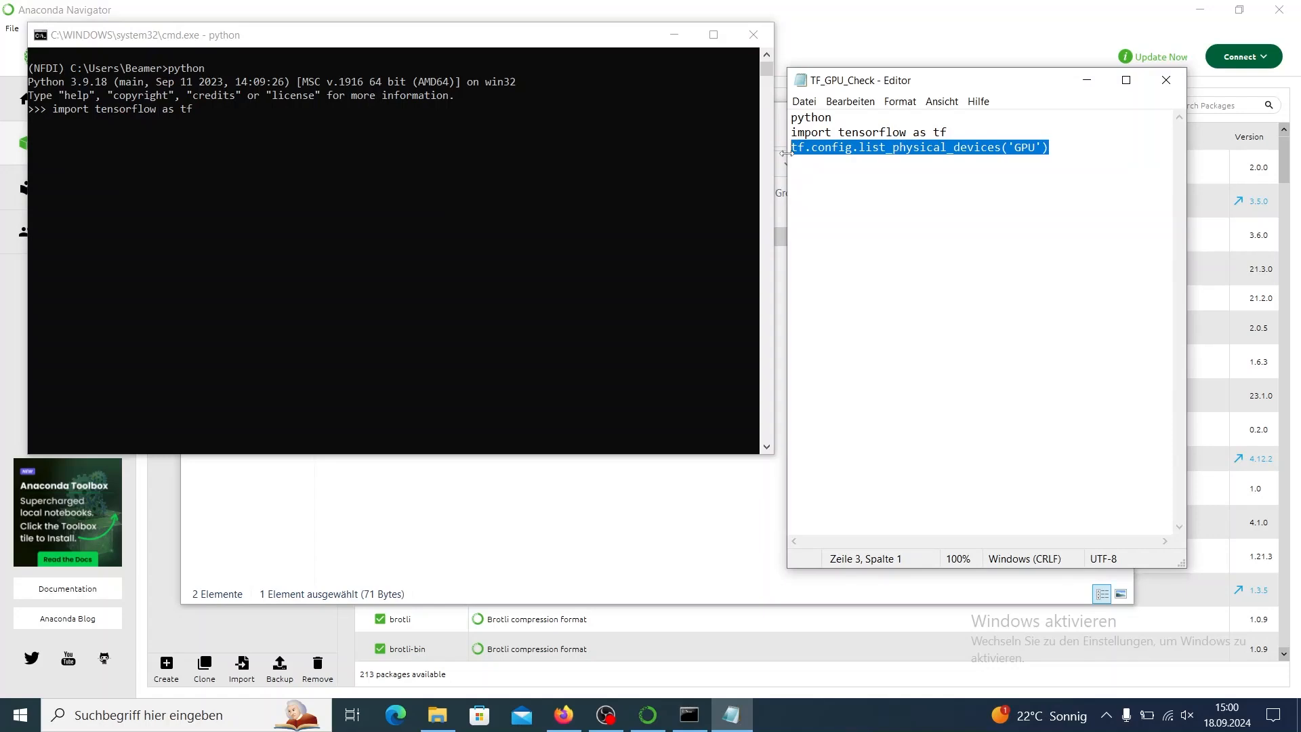
{"action": "left_click", "coordinate": [416, 171]}
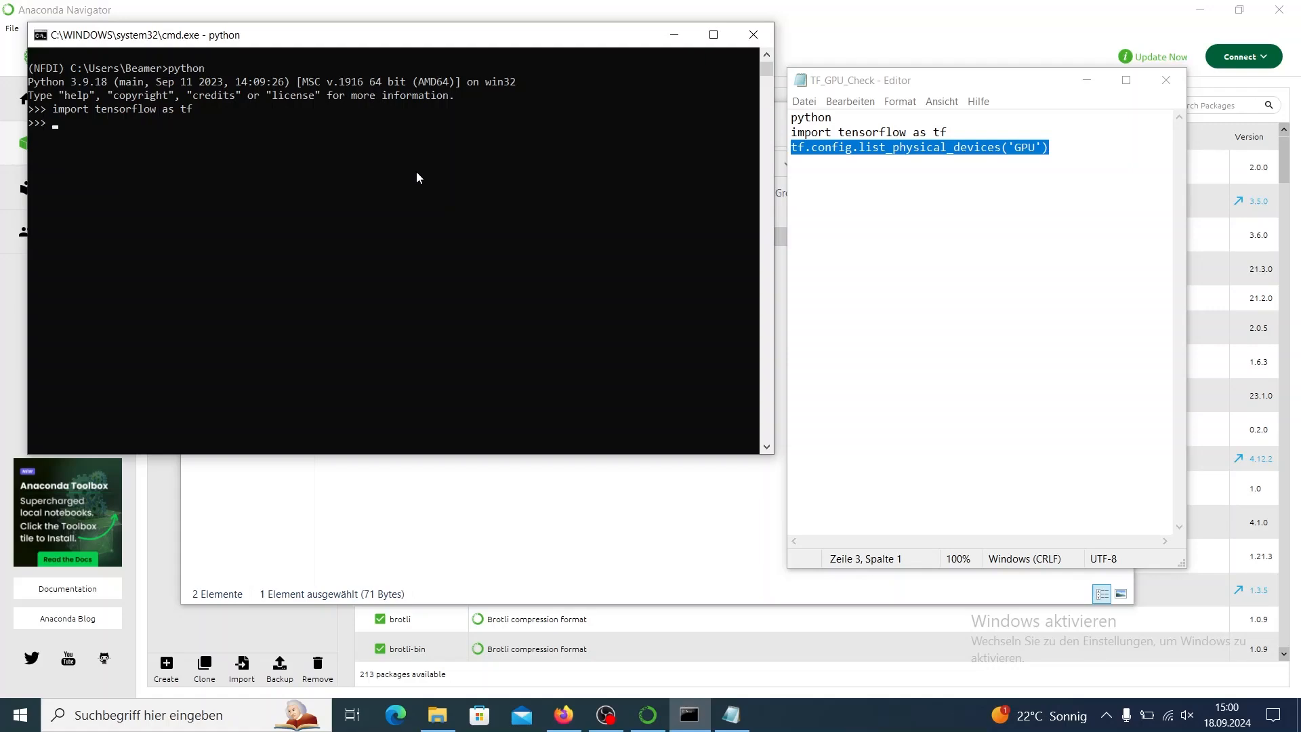
{"action": "key", "text": "ctrl+v"}
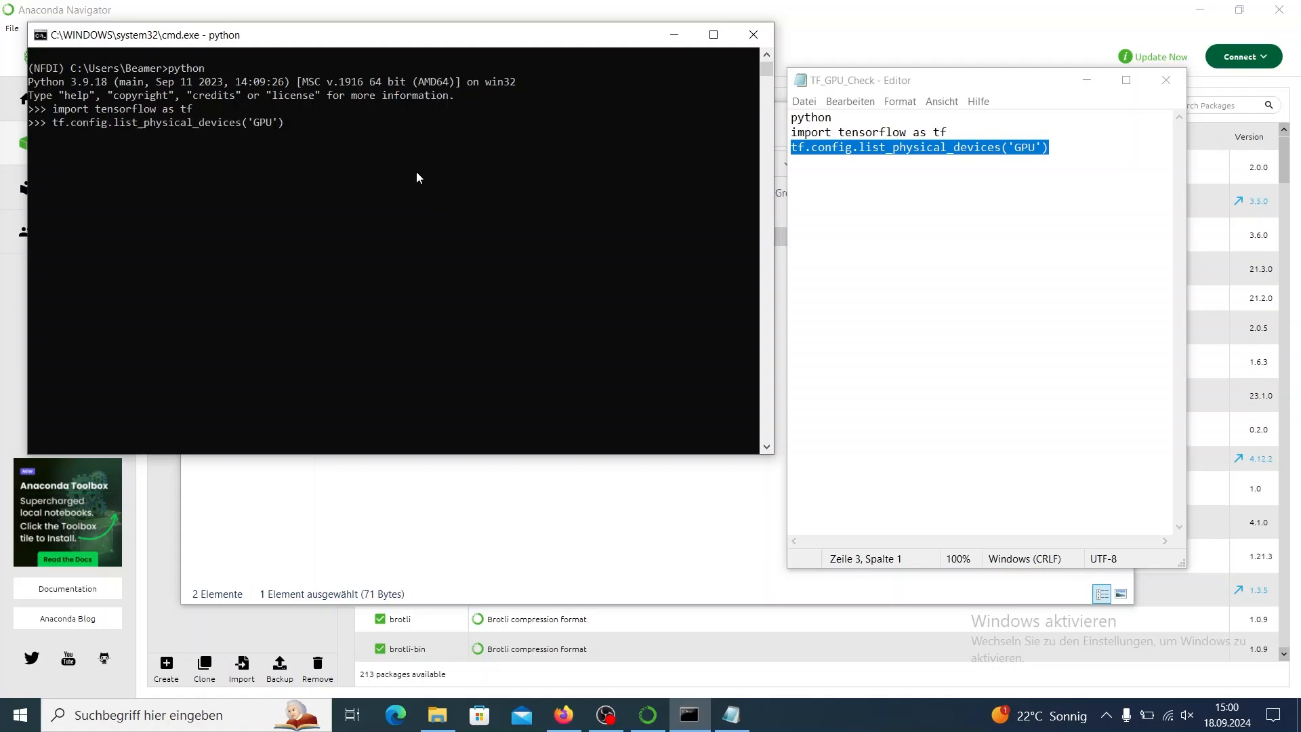
{"action": "key", "text": "Return"}
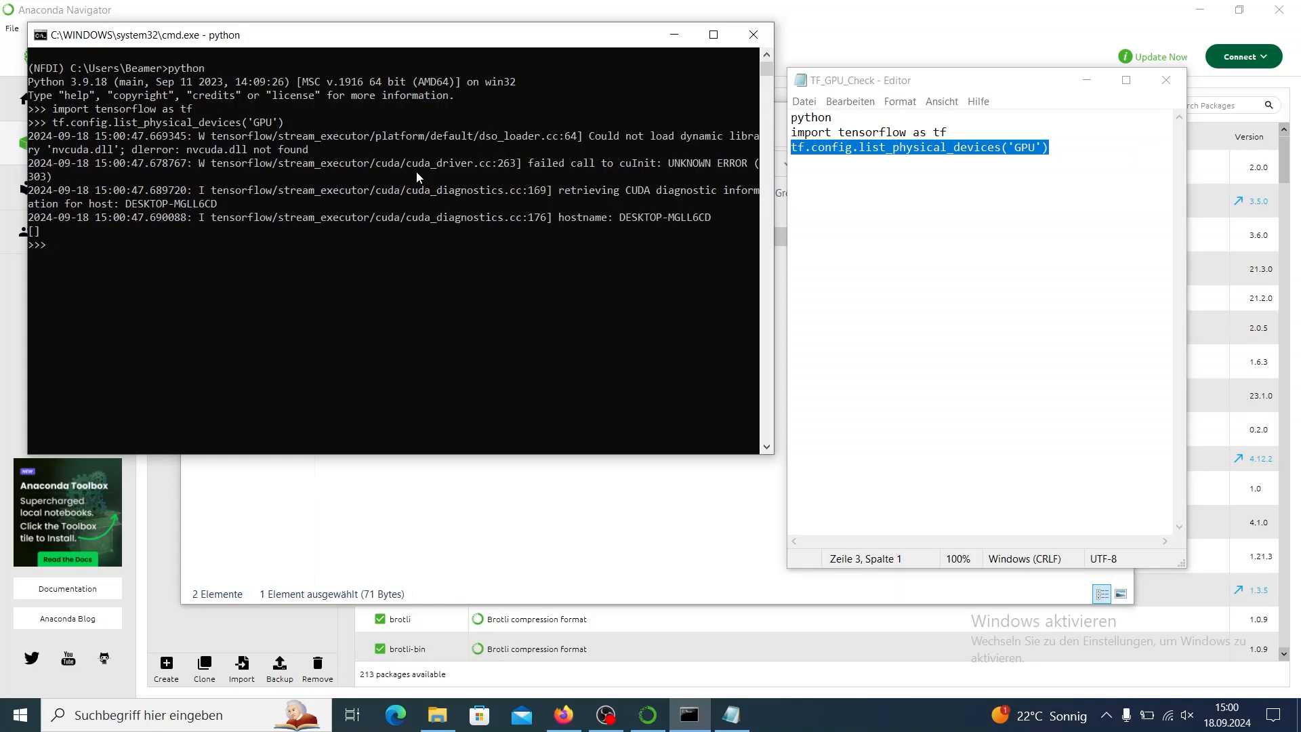
{"action": "left_click", "coordinate": [35, 232]}
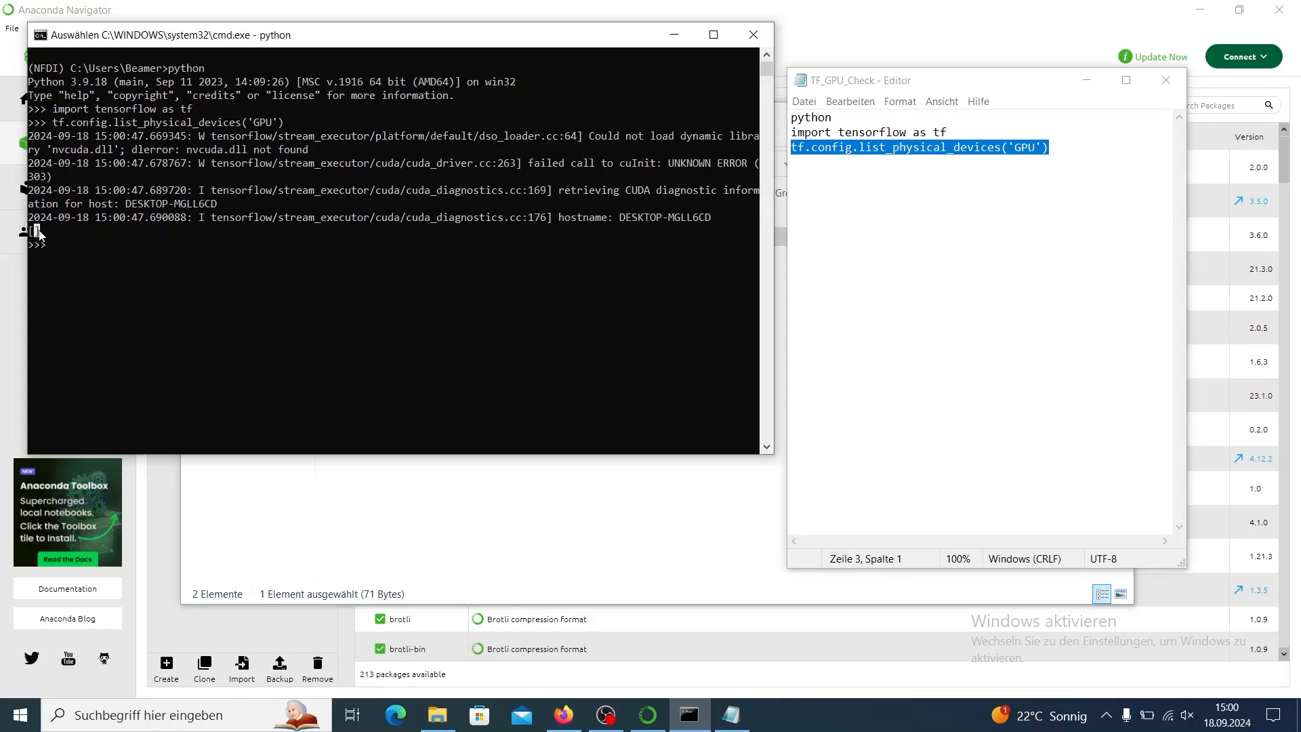
Run tf.config.list_physical_devices() without the 'GPU' argument in the Python session and highlight the device type in the output.
{"action": "left_click", "coordinate": [75, 245]}
{"action": "right_click", "coordinate": [74, 246]}
{"action": "key", "text": "Left"}
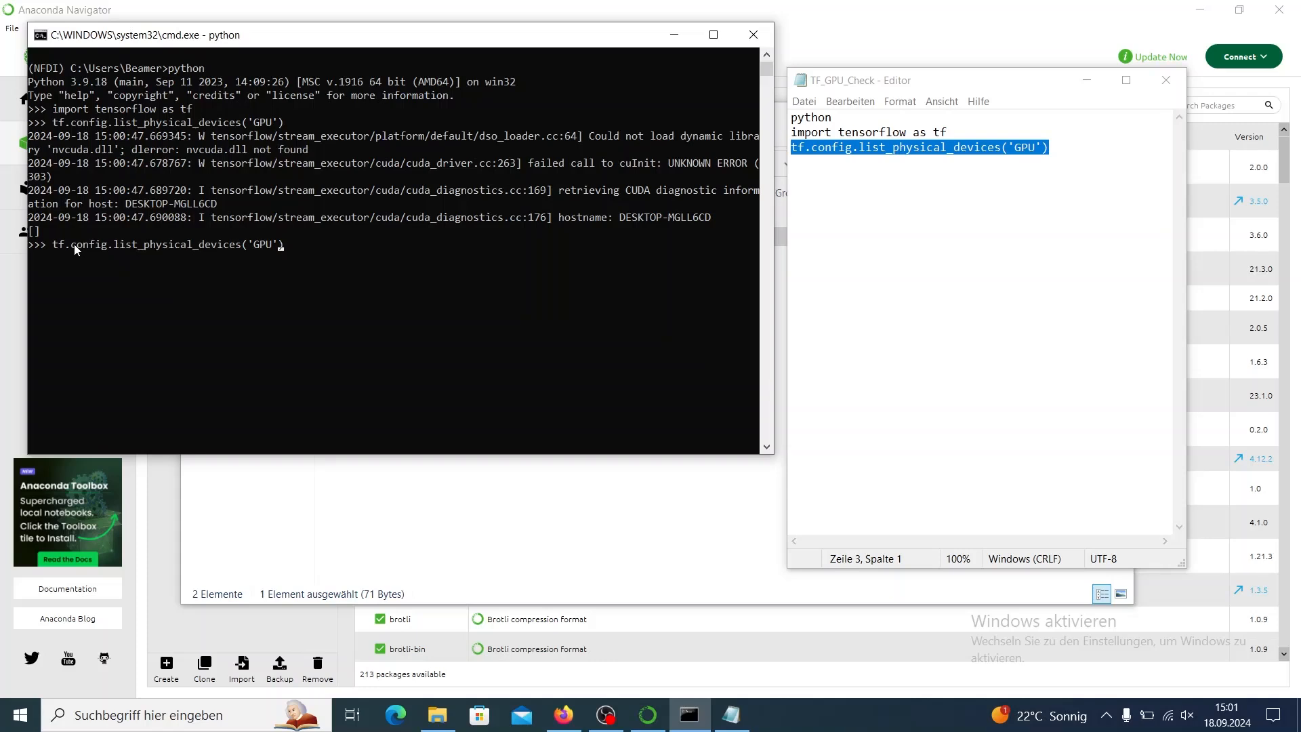
{"action": "key", "text": "BackSpace"}
{"action": "key", "text": "BackSpace"}
{"action": "key", "text": "BackSpace"}
{"action": "key", "text": "BackSpace"}
{"action": "key", "text": "BackSpace"}
{"action": "key", "text": "Return"}
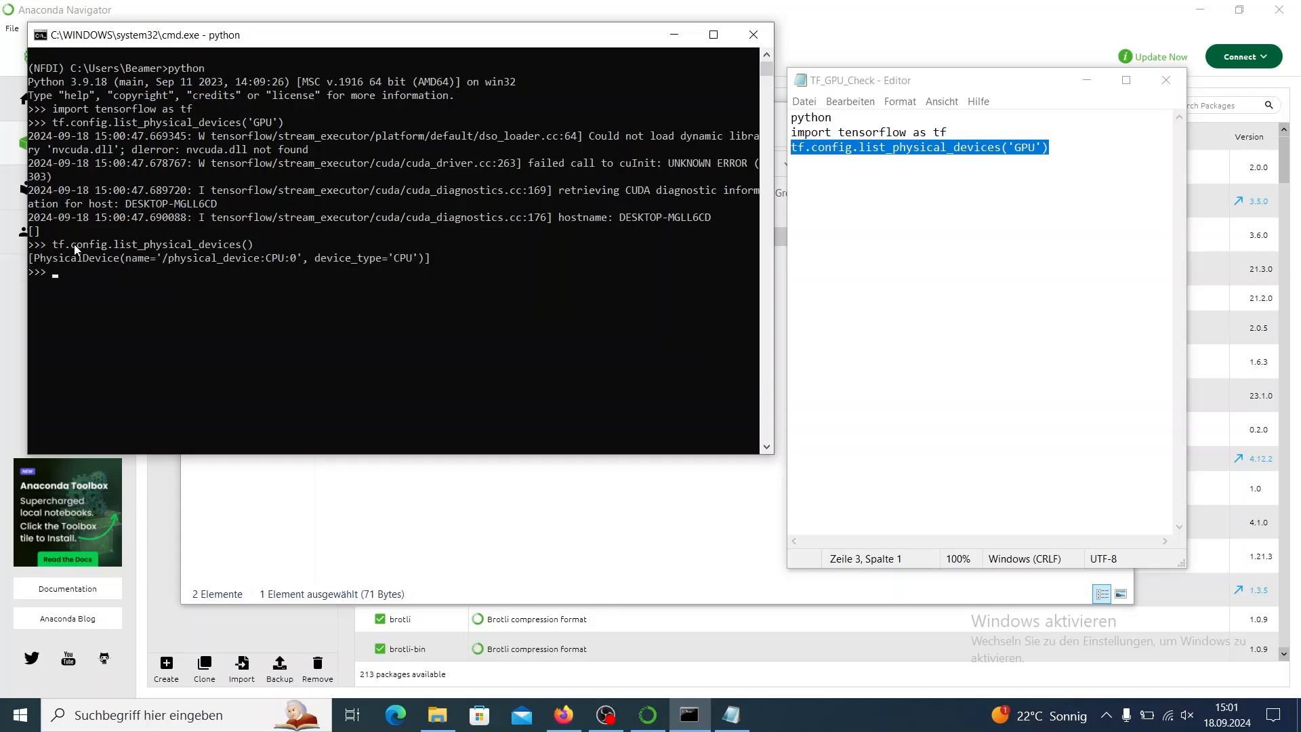
{"action": "double_click", "coordinate": [401, 260]}
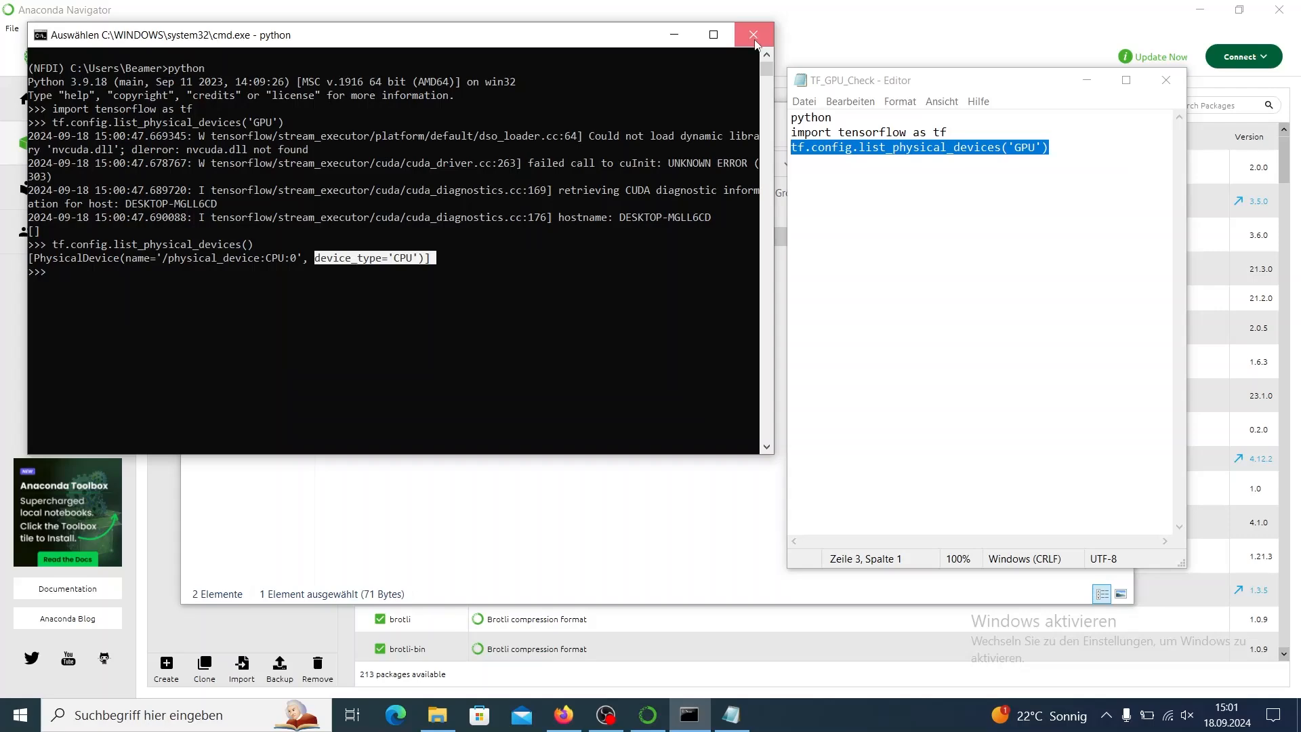
Close the TF_GPU_Check text file, the 00_Getting_Started folder window and the Python terminal.
{"action": "left_click", "coordinate": [1167, 81]}
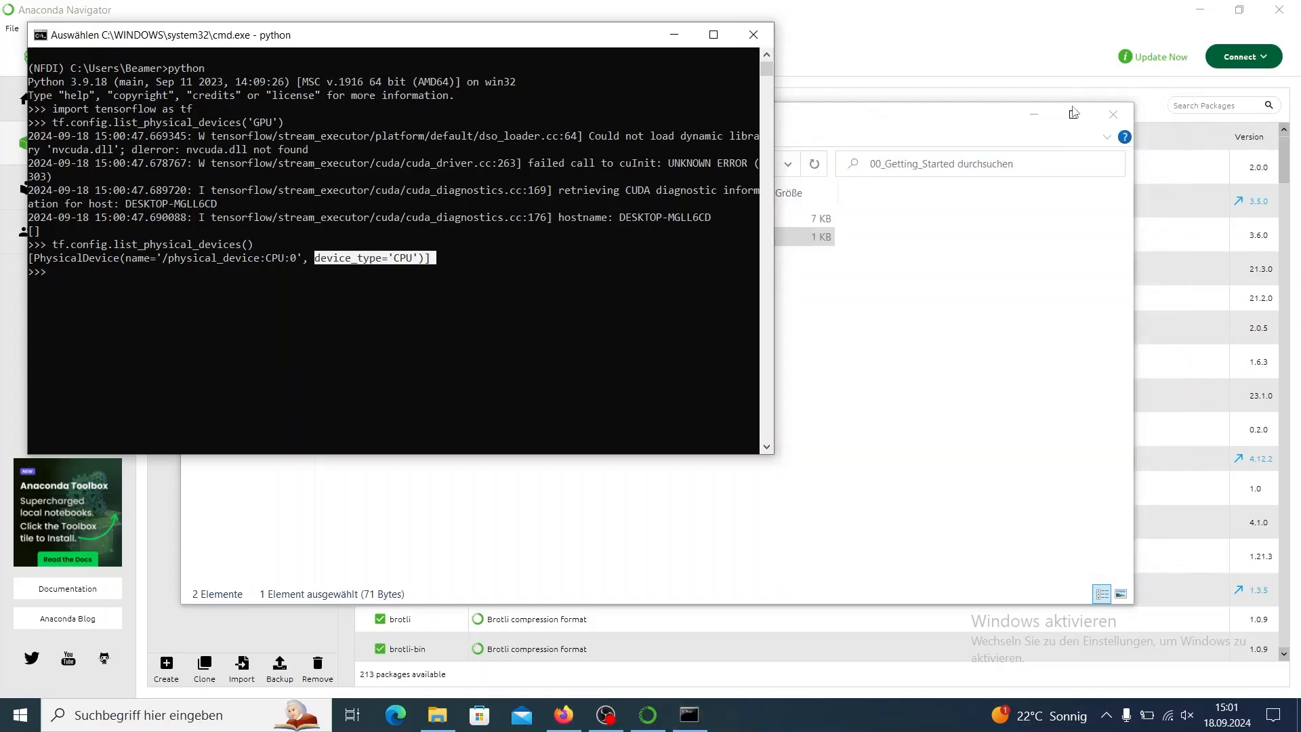
{"action": "key", "text": "alt+F4"}
{"action": "key", "text": "alt+F4"}
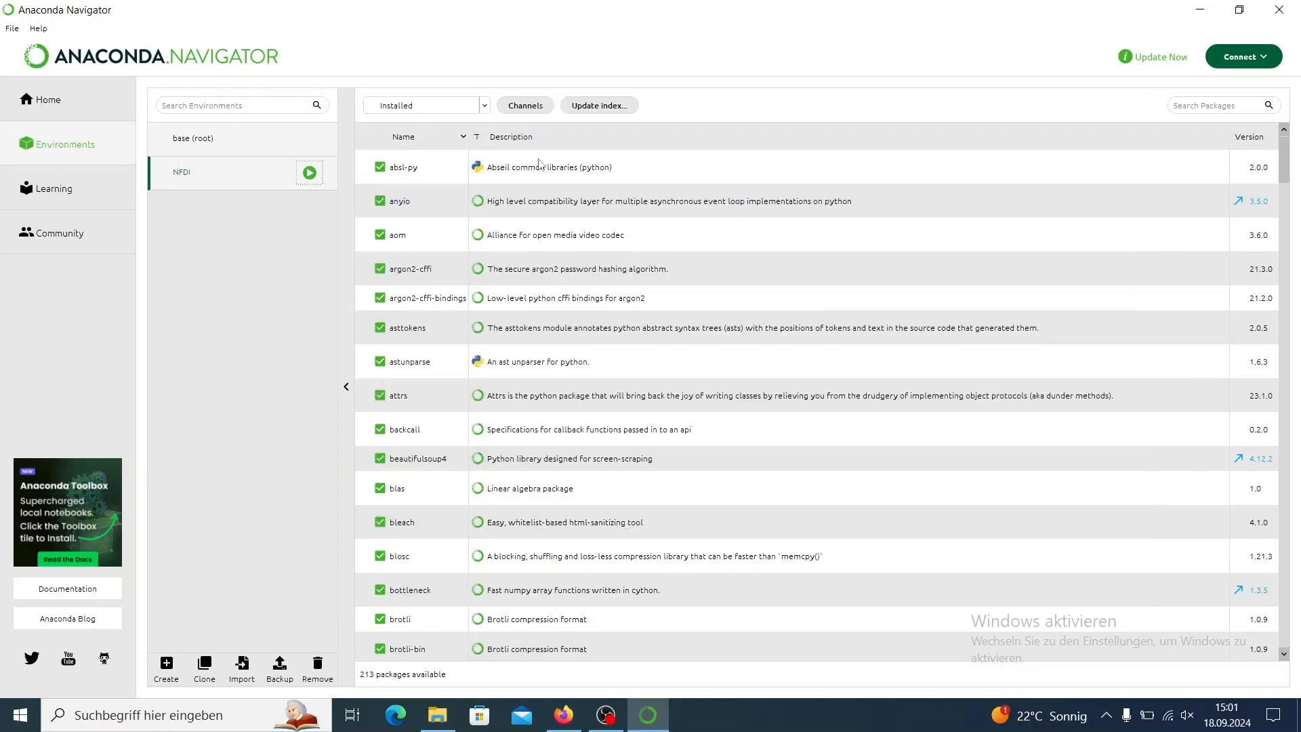
Launch VS Code from Anaconda Navigator's home page for the NFDI environment and maximize its window.
{"action": "left_click", "coordinate": [75, 108]}
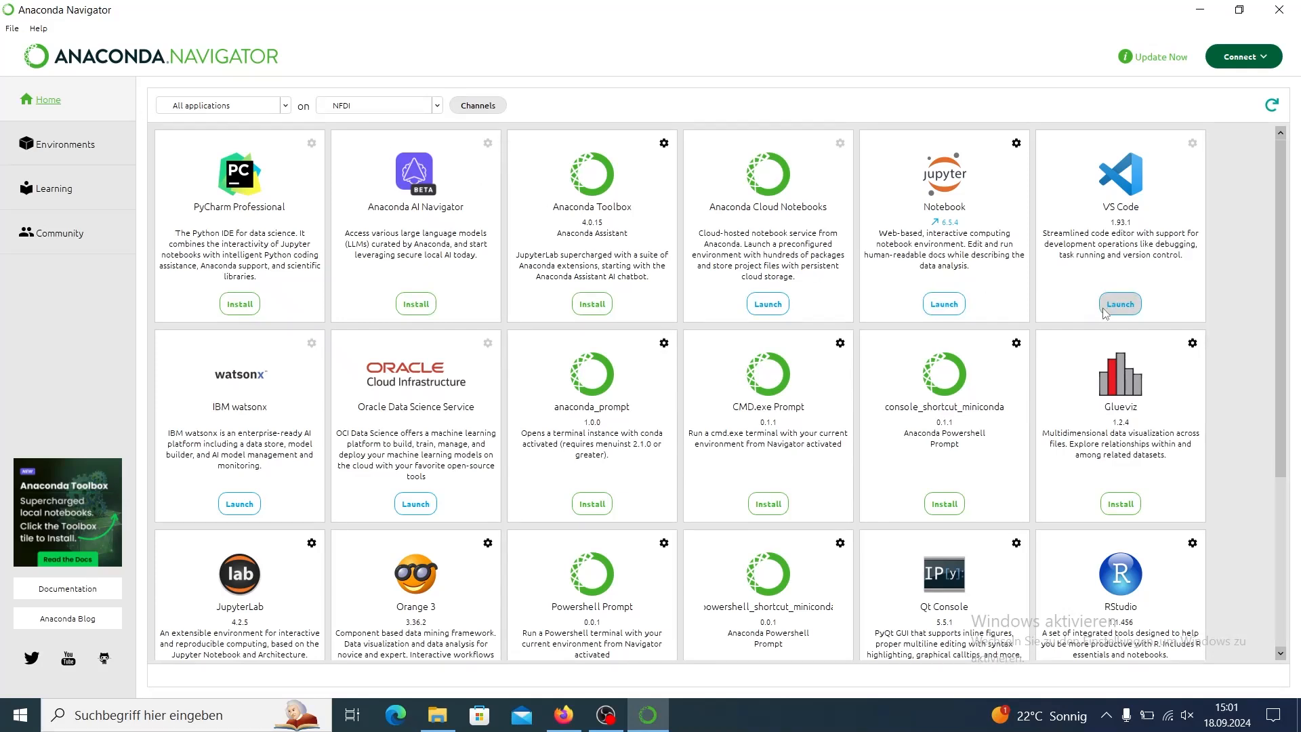
{"action": "left_click", "coordinate": [1125, 304]}
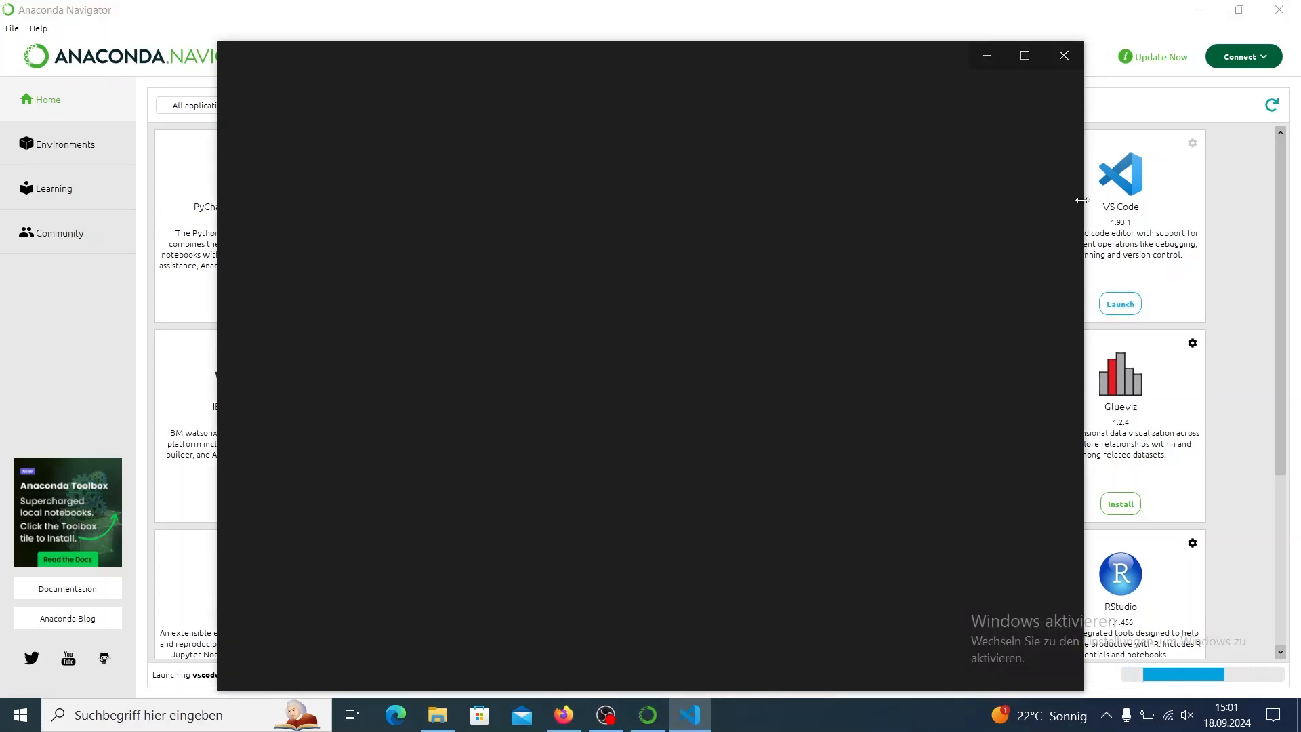
{"action": "left_click", "coordinate": [1030, 56]}
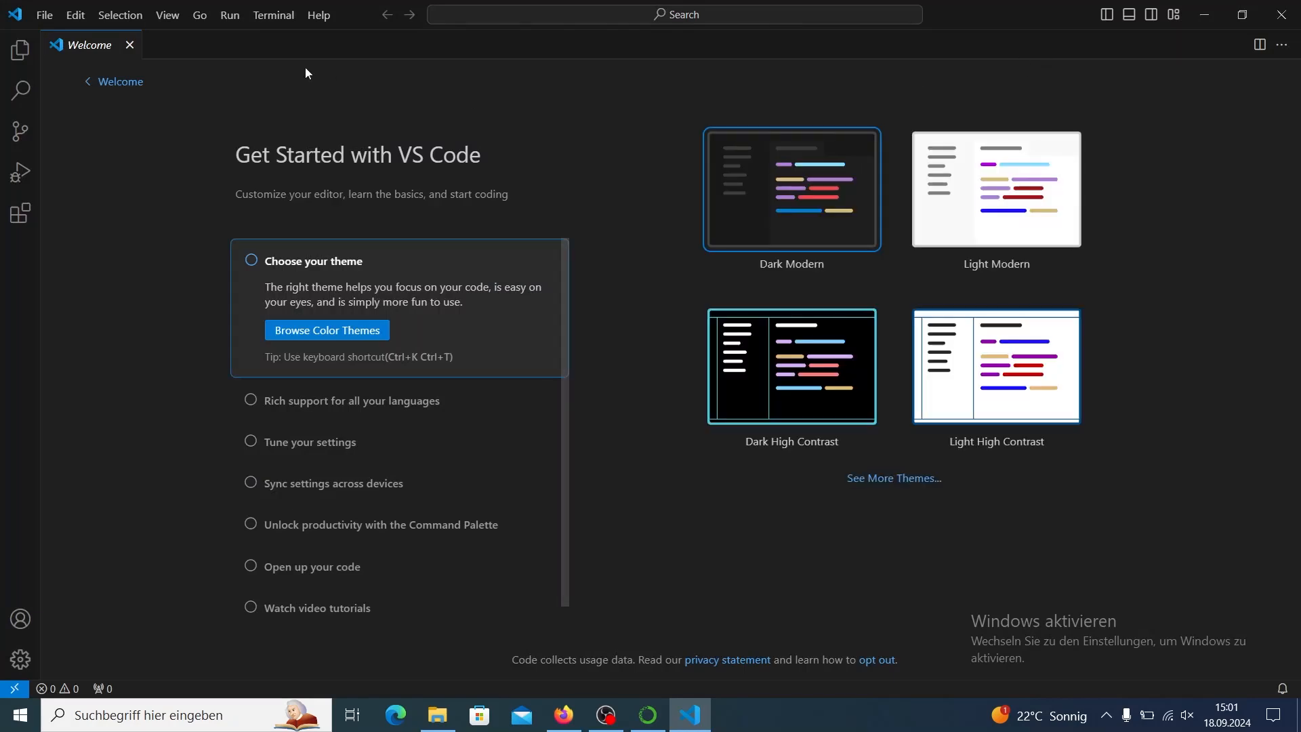
Create a new Jupyter Notebook file and enter print("Hello World") in its first cell.
{"action": "left_click", "coordinate": [43, 19]}
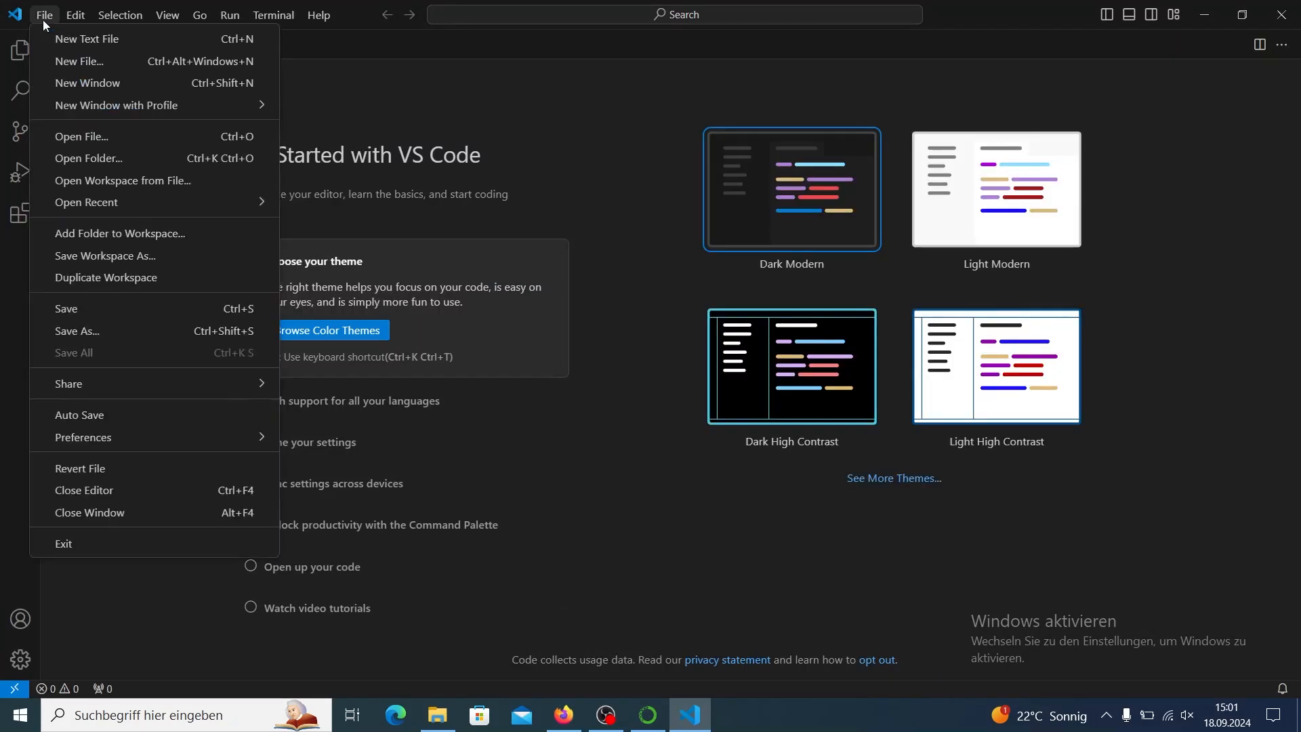
{"action": "left_click", "coordinate": [67, 61]}
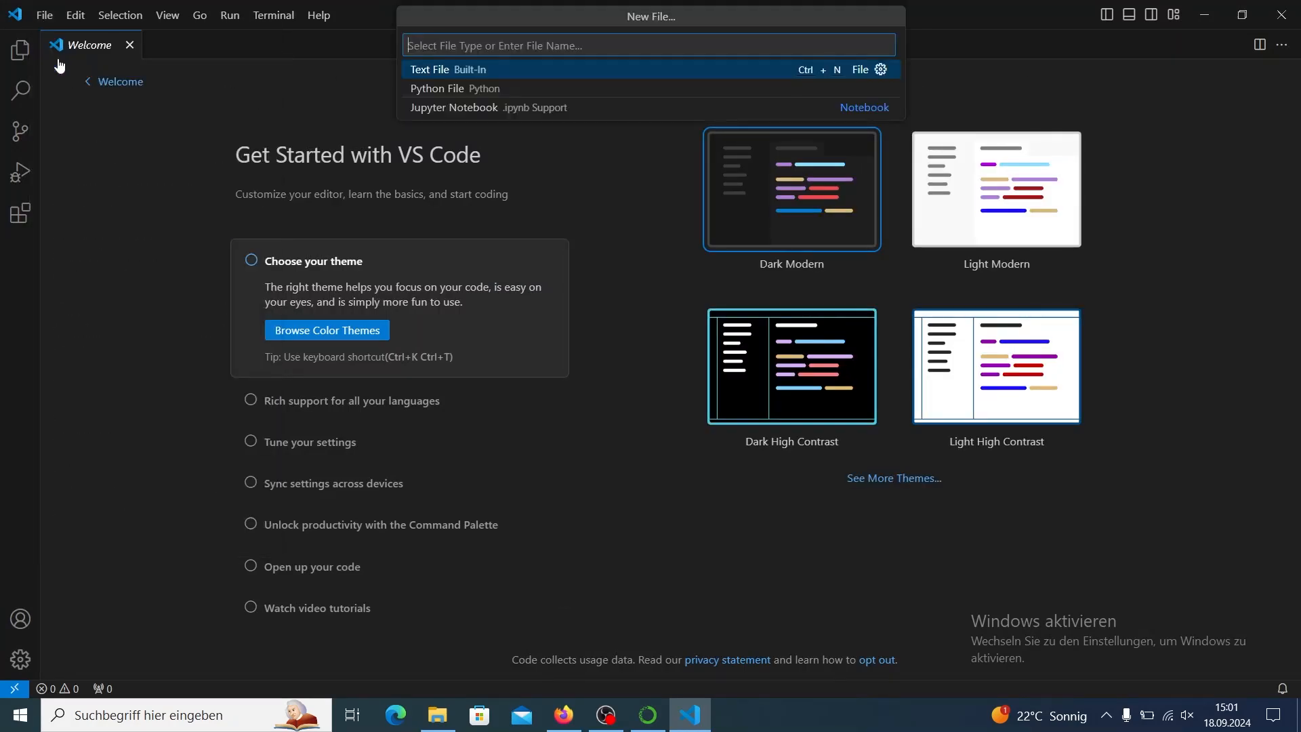
{"action": "left_click", "coordinate": [441, 110]}
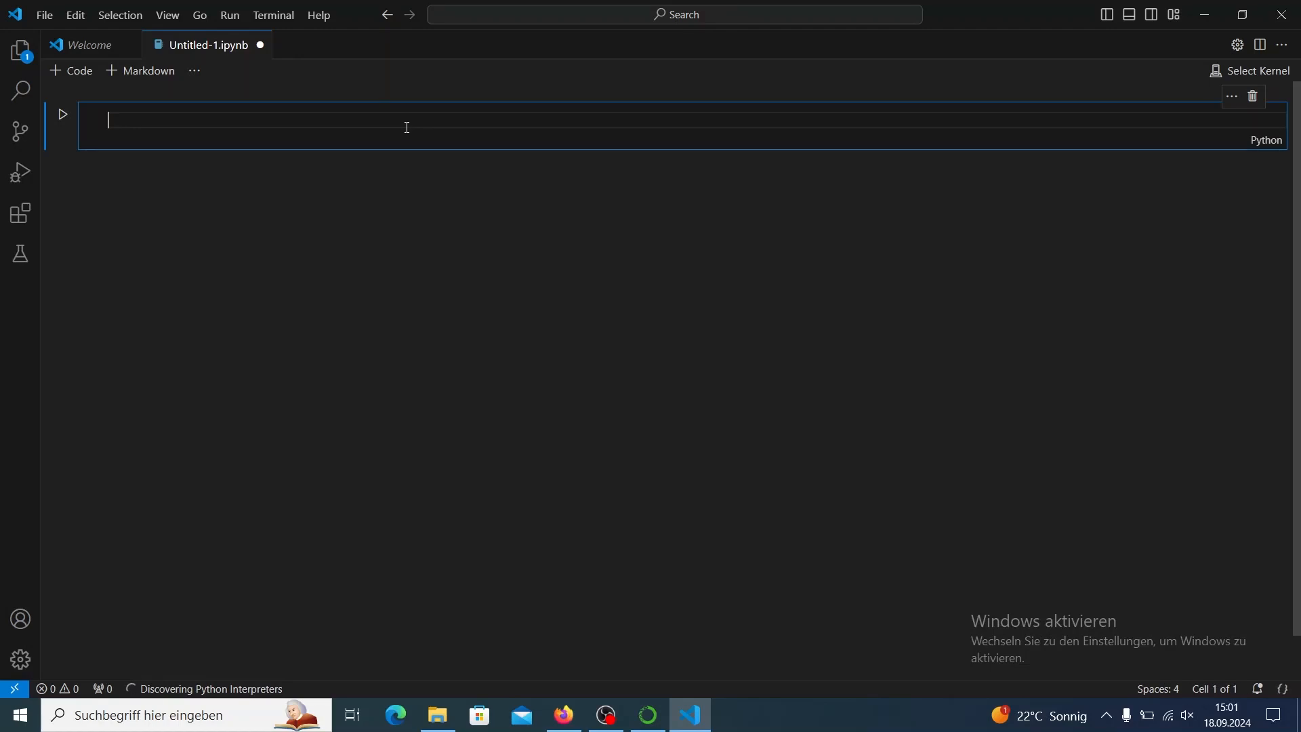
{"action": "type", "text": "print"}
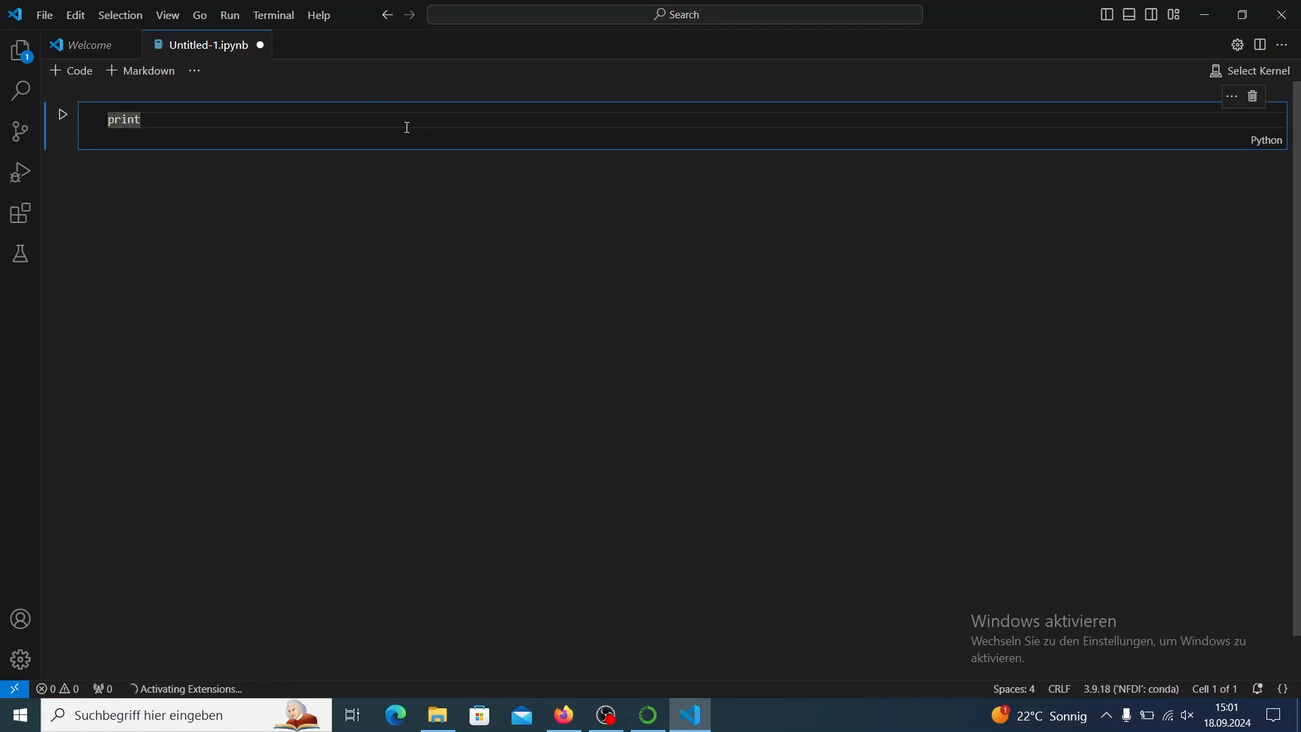
{"action": "type", "text": "("}
{"action": "type", "text": "\"Hell"}
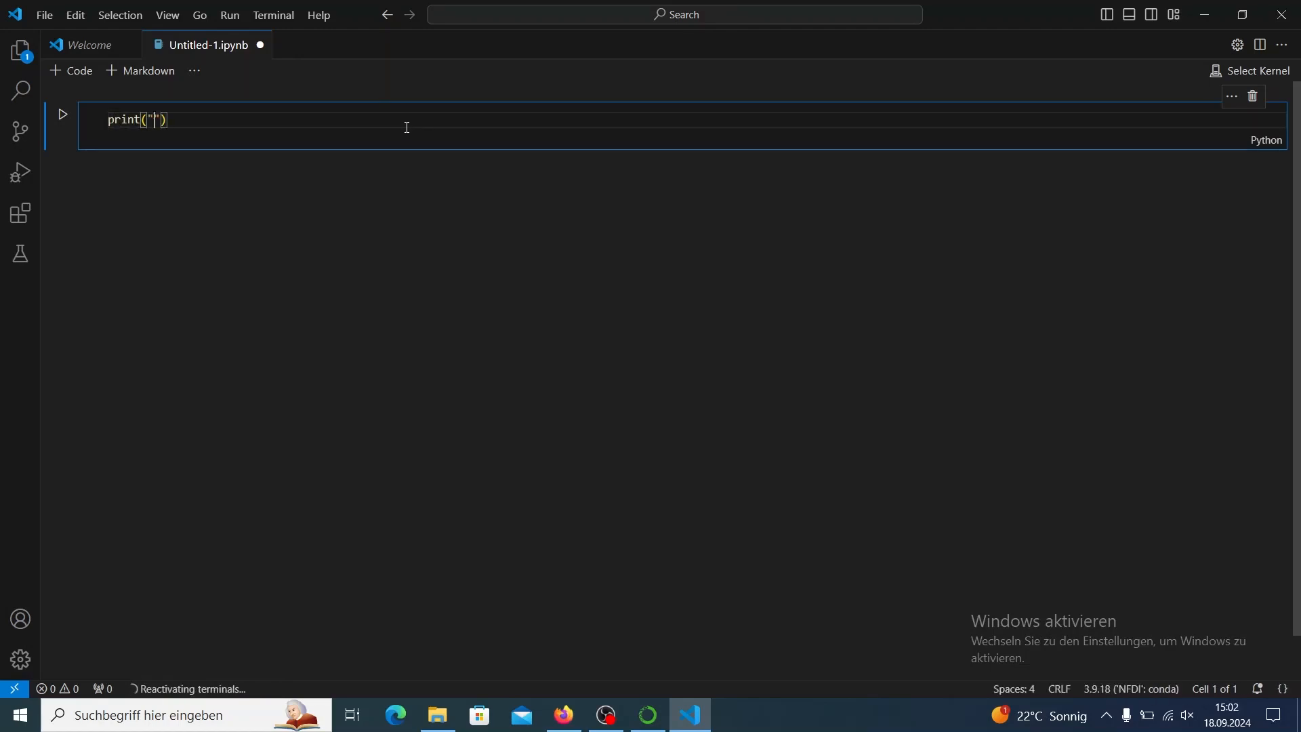
{"action": "type", "text": "o World"}
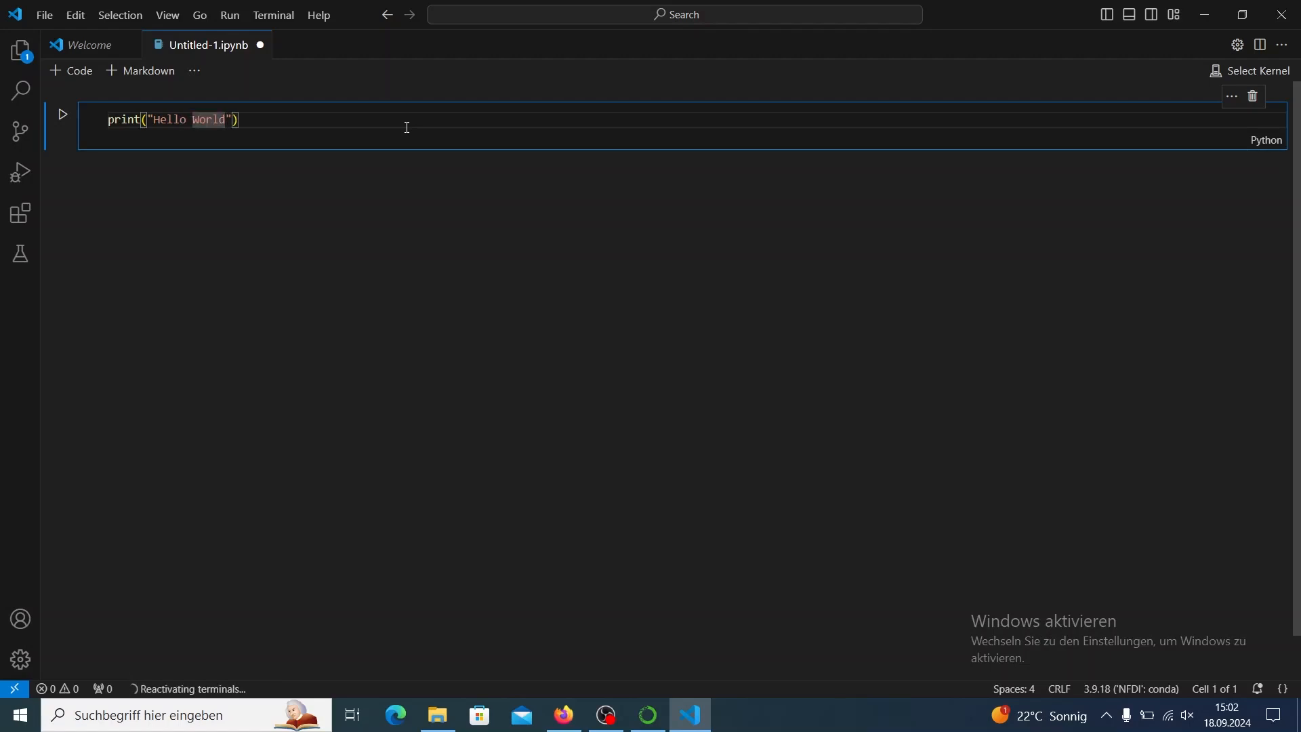
Run the cell, browse the marketplace for kernel extensions and install Microsoft's Jupyter extension.
{"action": "left_click", "coordinate": [64, 115]}
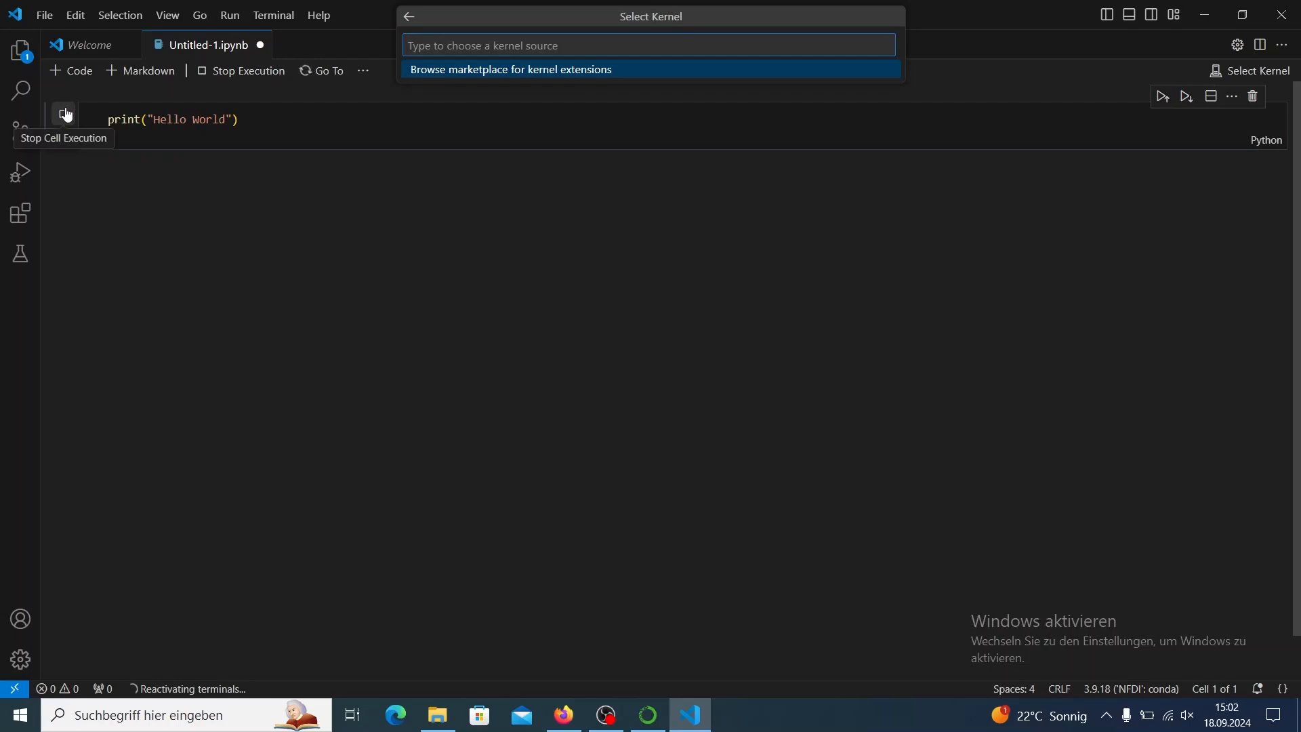
{"action": "left_click", "coordinate": [437, 74]}
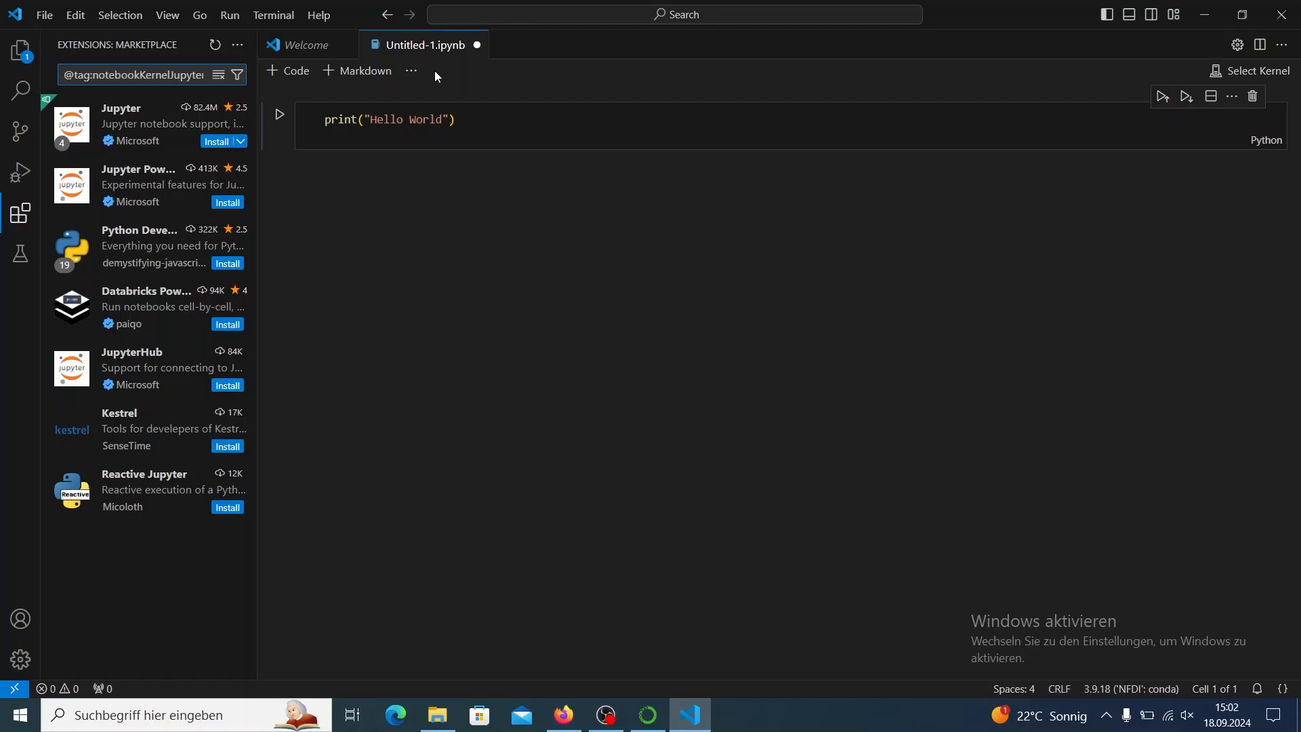
{"action": "left_click", "coordinate": [222, 142]}
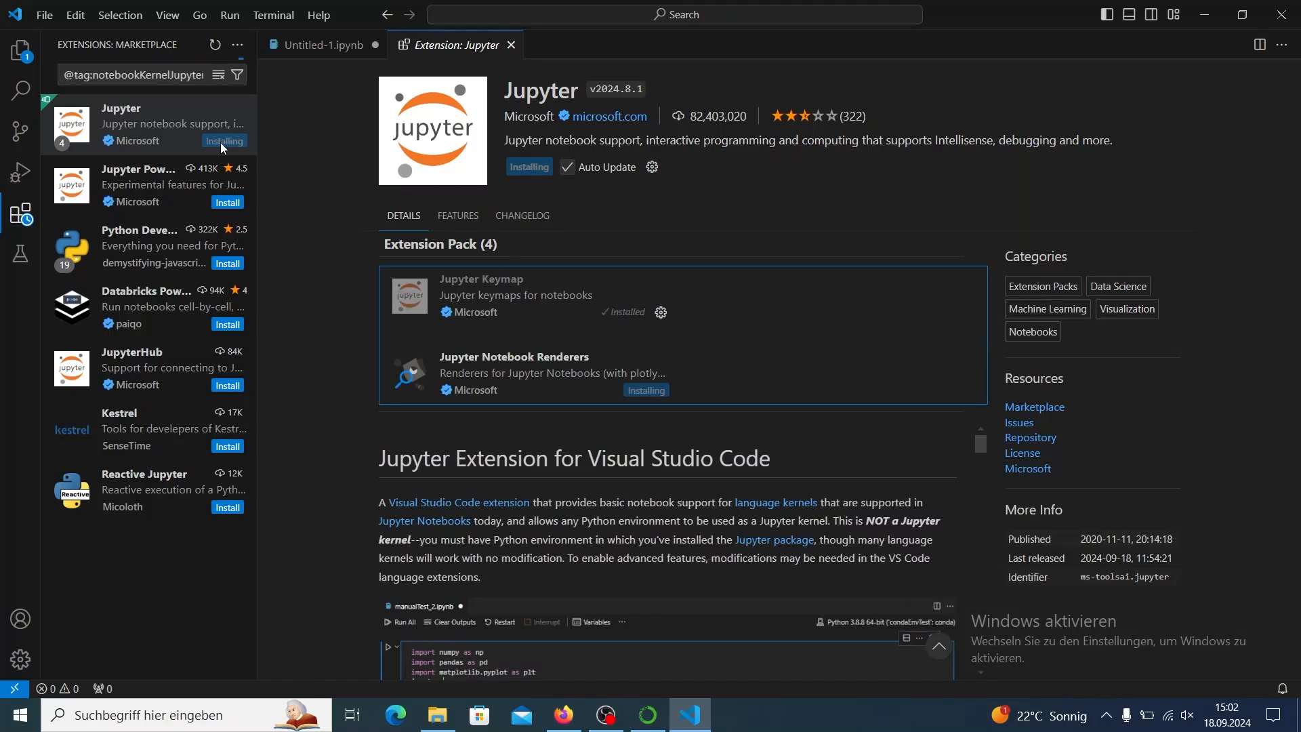
{"action": "mouse_move", "coordinate": [221, 142]}
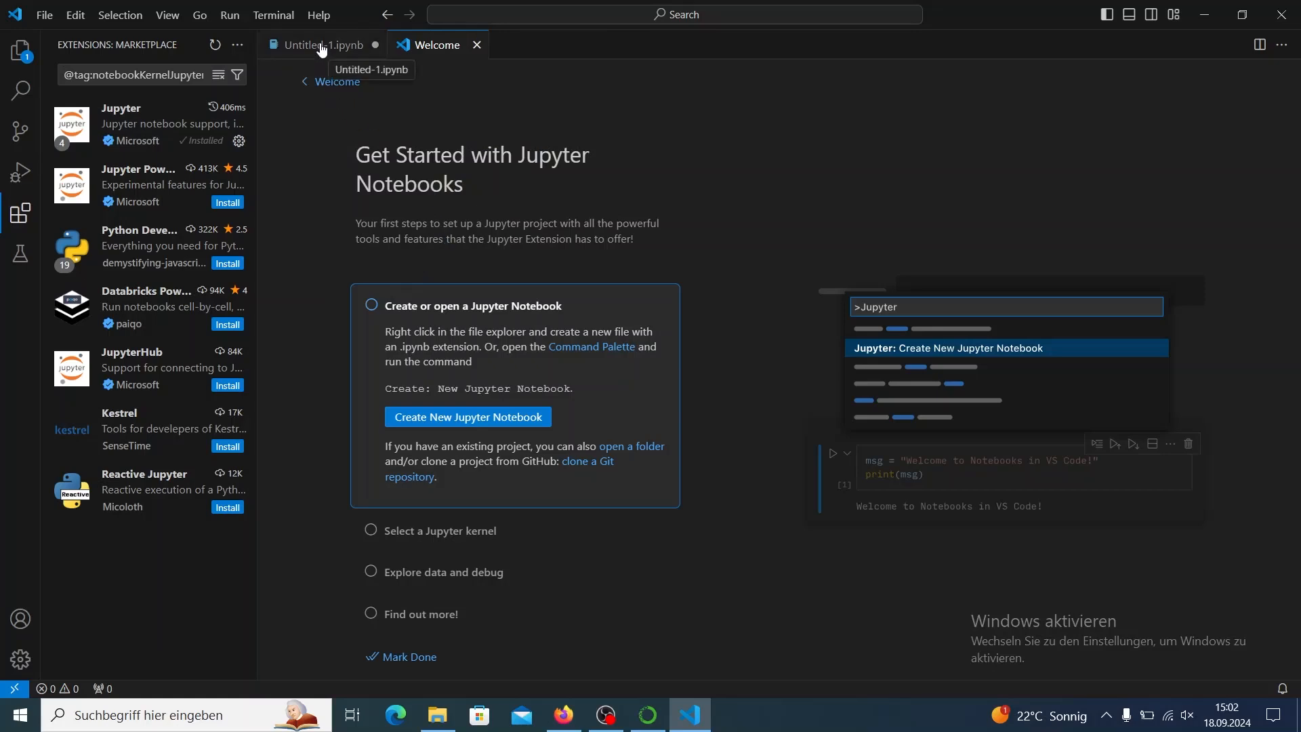
Run the Hello World cell in Untitled-1.ipynb with the NFDI (Python 3.9.18) kernel, allowing Visual Studio Code through the firewall.
{"action": "left_click", "coordinate": [323, 50]}
{"action": "left_click", "coordinate": [498, 128]}
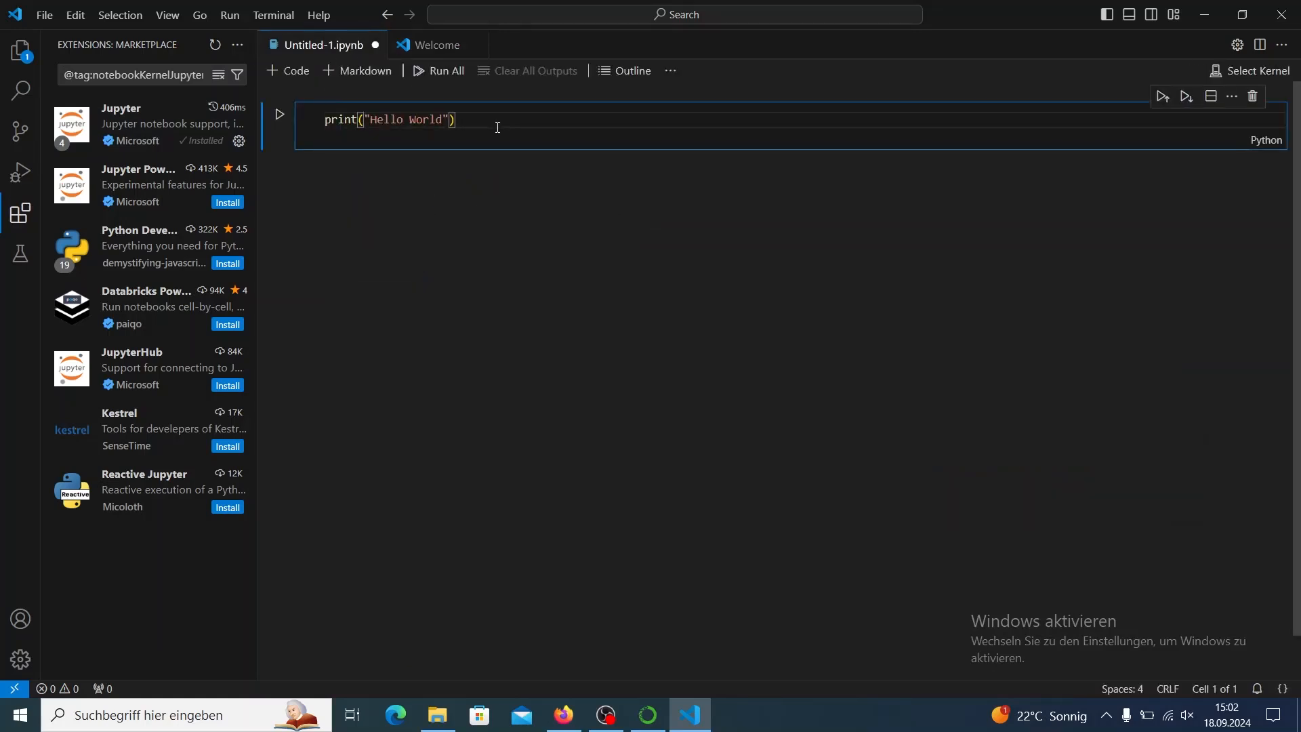
{"action": "key", "text": "shift+Return"}
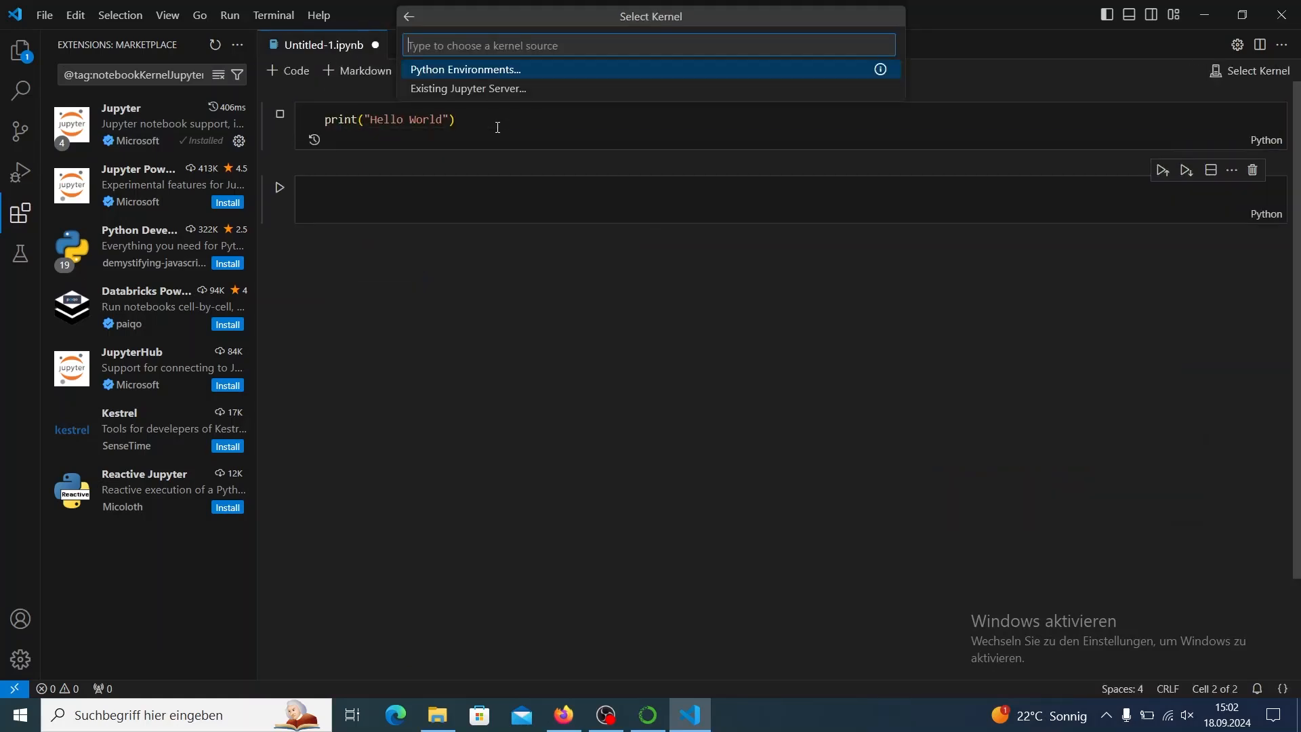
{"action": "left_click", "coordinate": [485, 71]}
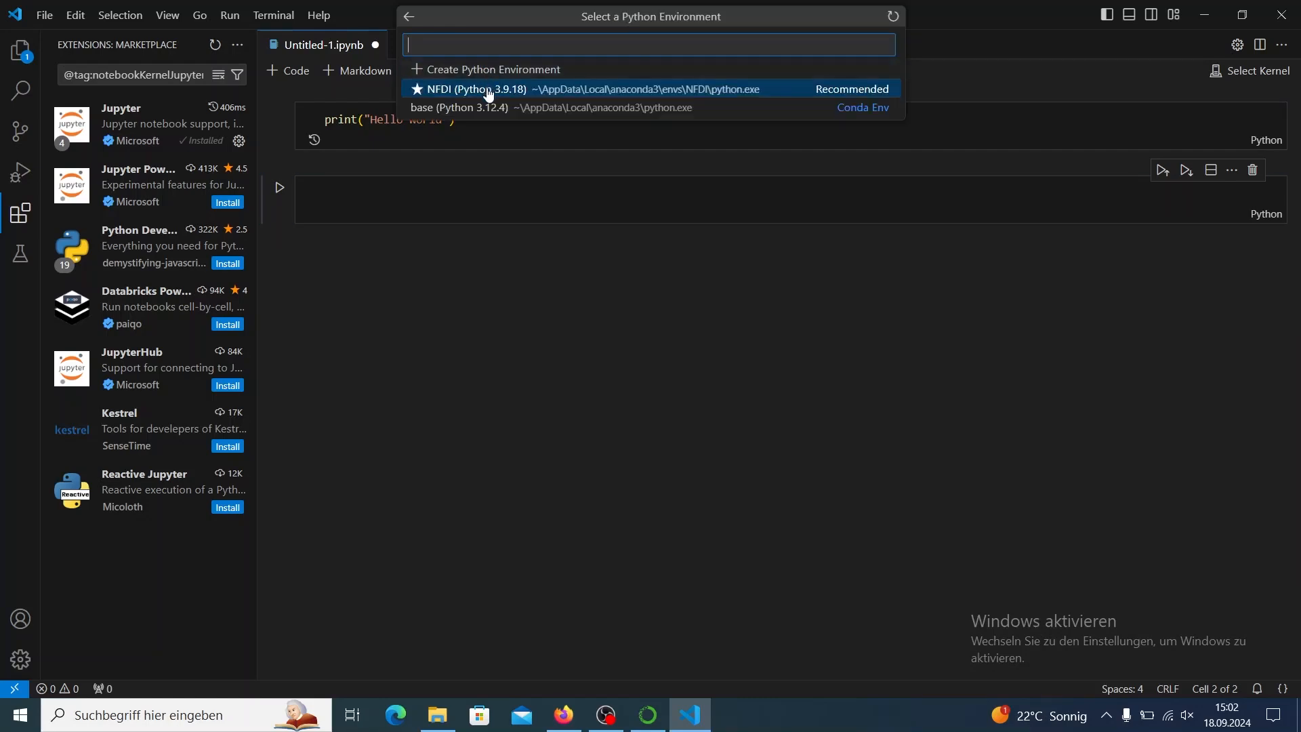
{"action": "left_click", "coordinate": [489, 90]}
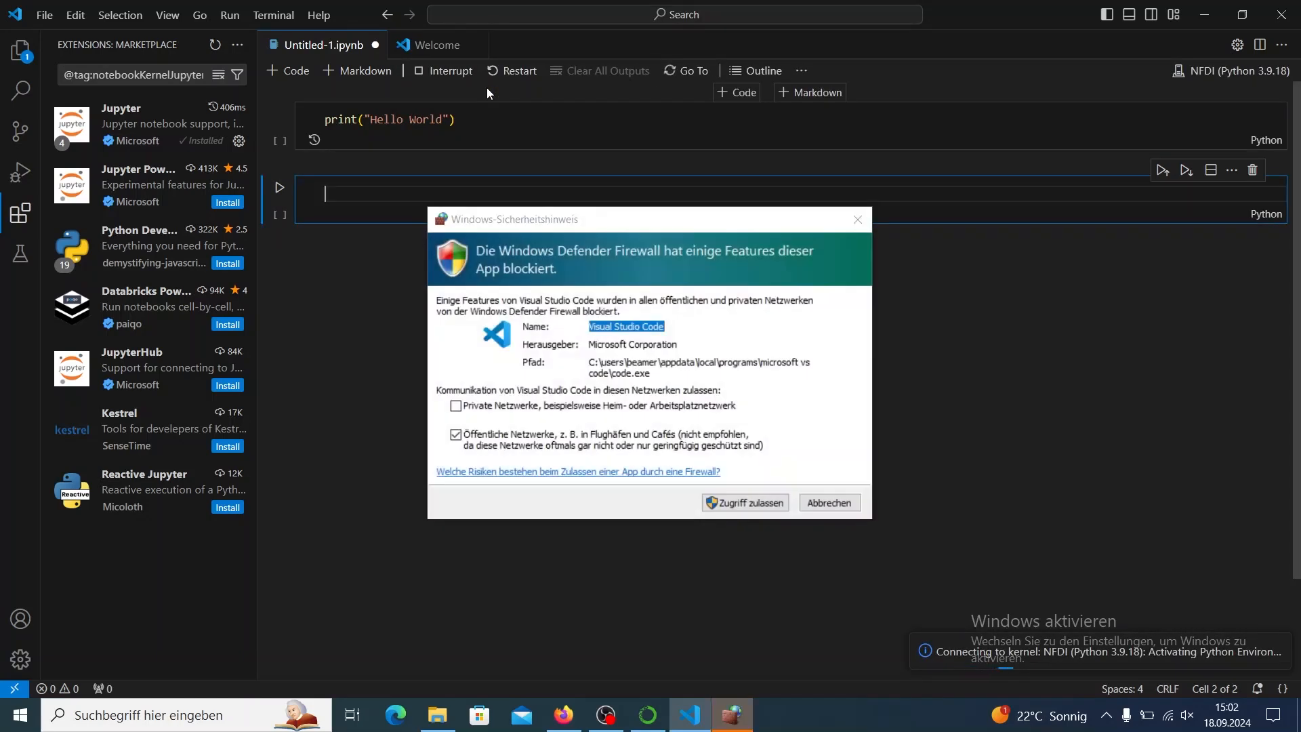
{"action": "left_click", "coordinate": [763, 500]}
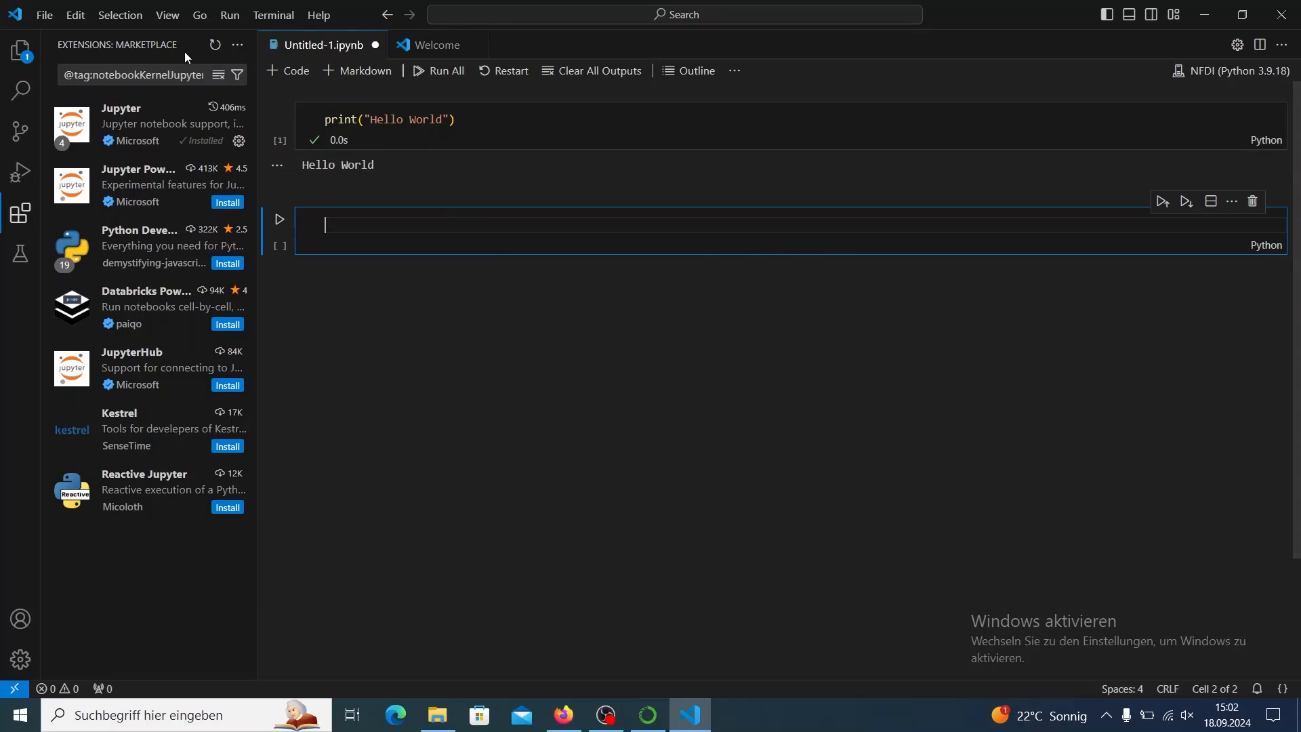
{"action": "left_click", "coordinate": [20, 214]}
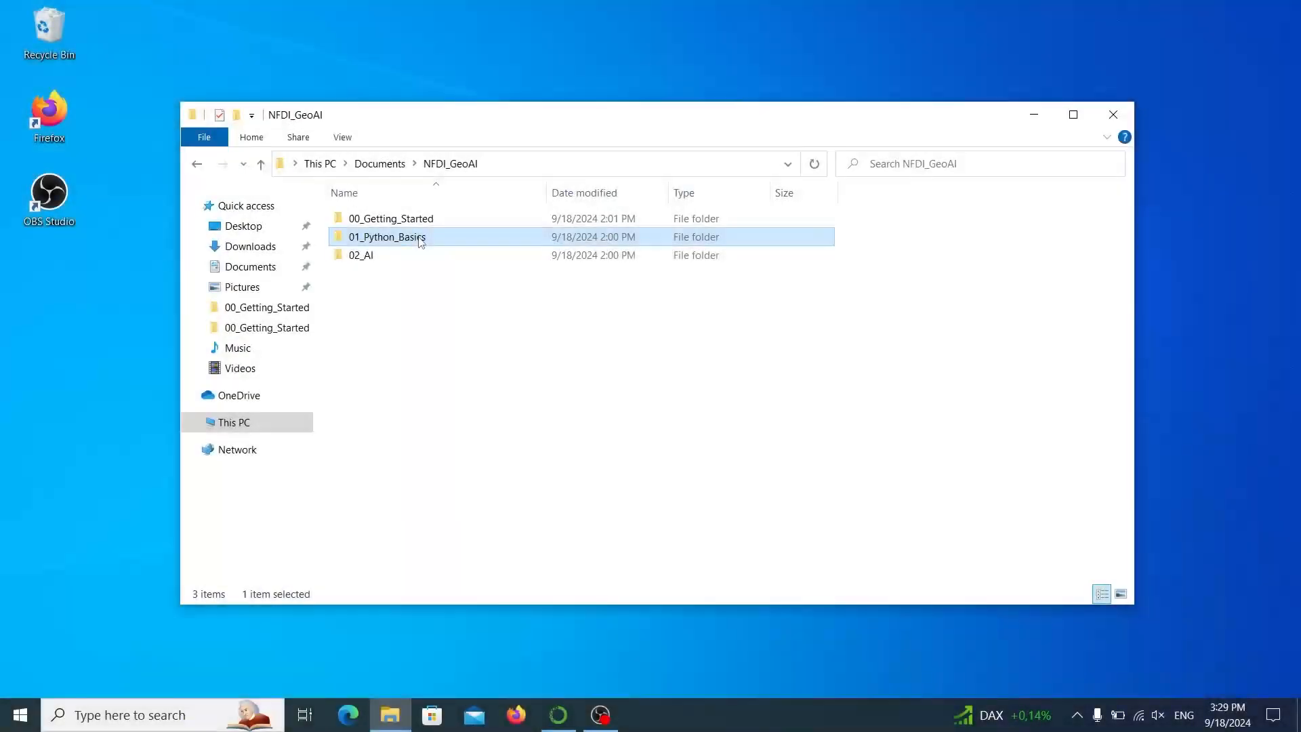
Open 00_Python_Basics inside the 01_Python_Basics folder and go through its lesson, exercise and solution notebooks.
{"action": "double_click", "coordinate": [420, 239]}
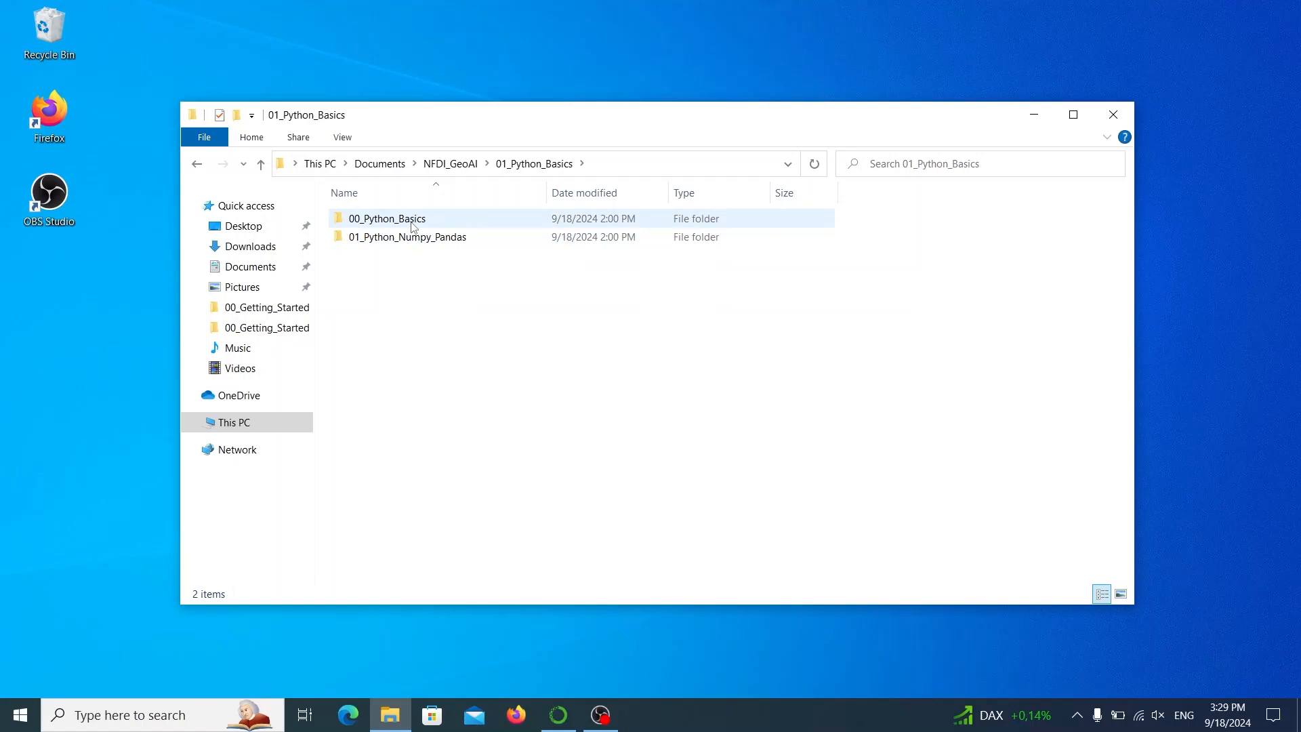
{"action": "double_click", "coordinate": [412, 222]}
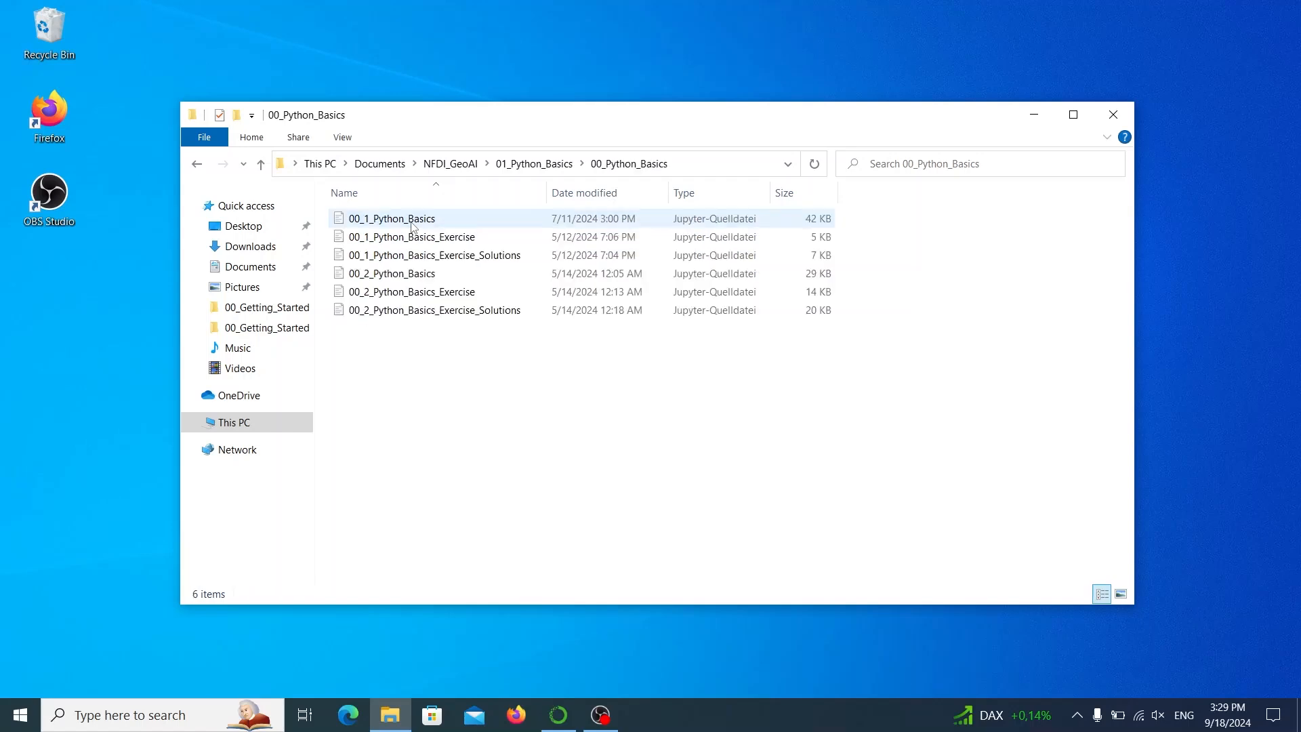
{"action": "left_click", "coordinate": [412, 225]}
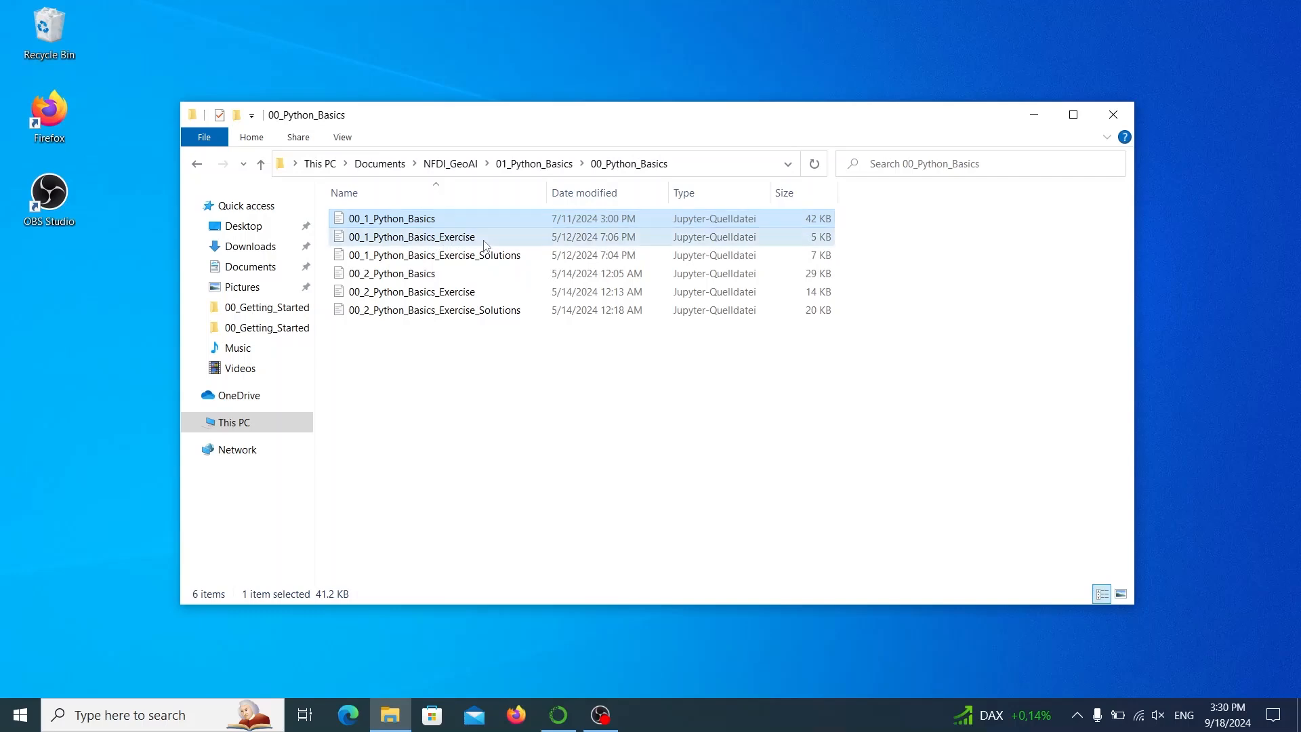
{"action": "left_click", "coordinate": [485, 246]}
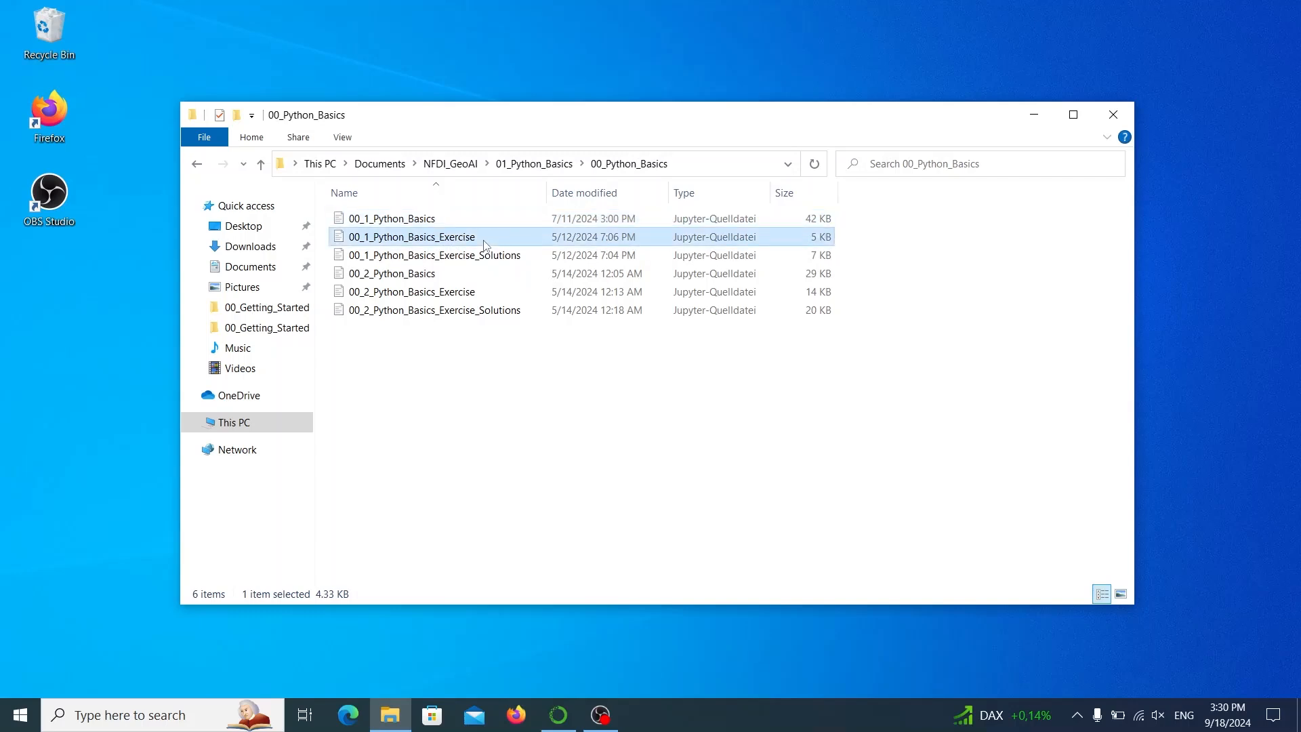
{"action": "left_click", "coordinate": [540, 257]}
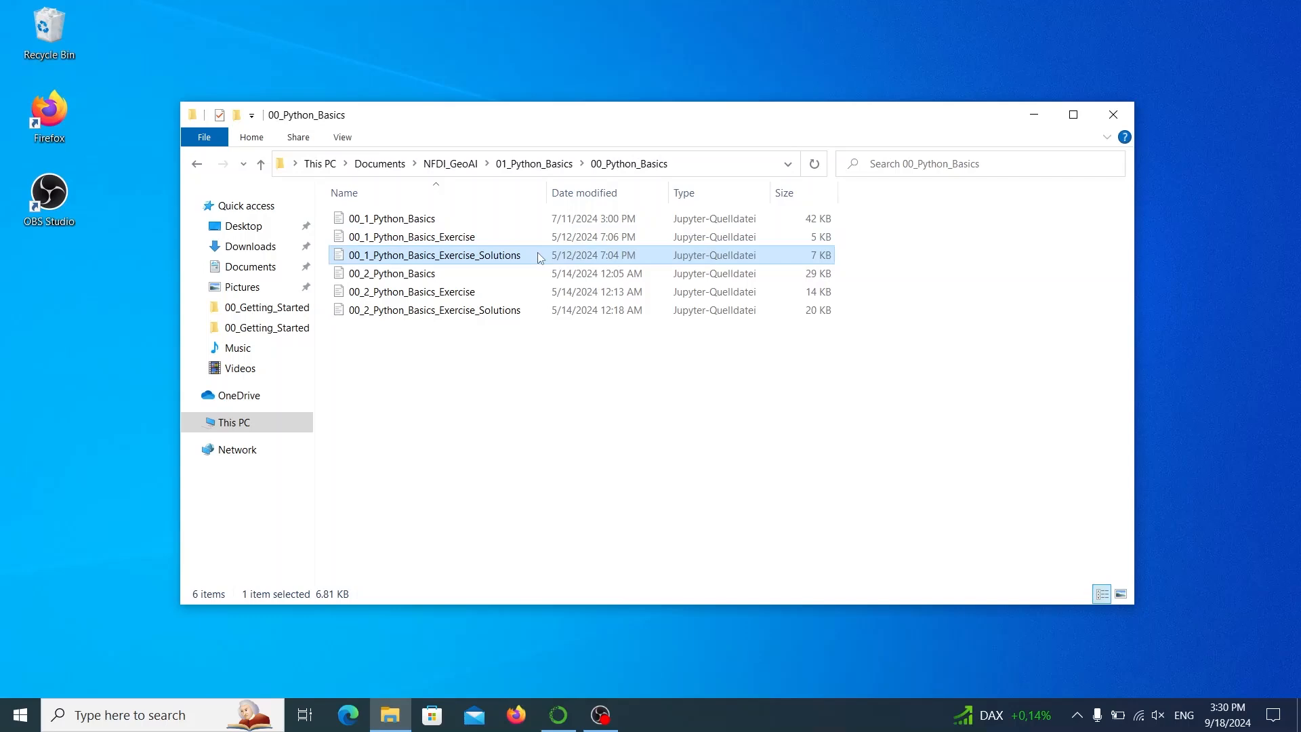
{"action": "left_click", "coordinate": [491, 275]}
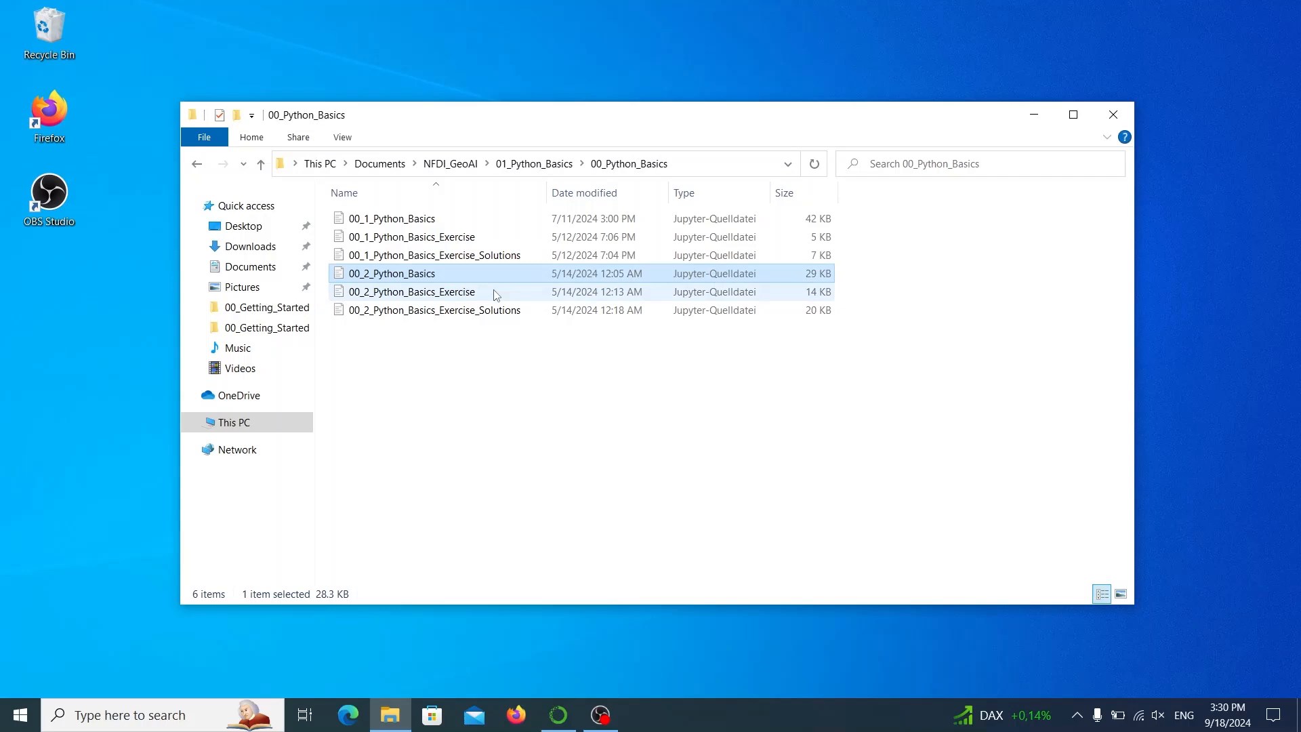
{"action": "left_click", "coordinate": [495, 294]}
{"action": "left_click", "coordinate": [523, 311]}
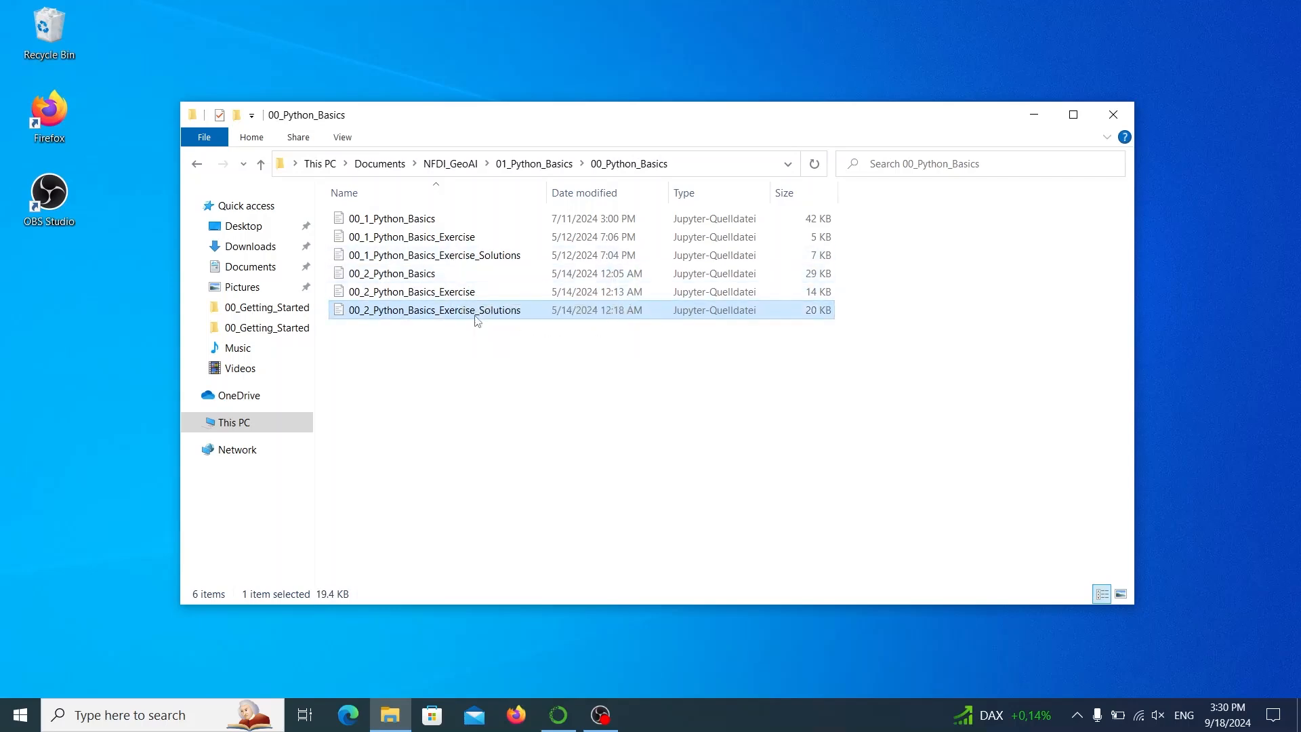
Switch to Anaconda Navigator, launch VS Code for the NFDI environment and mark the Get Started with VS Code walkthrough as done.
{"action": "left_click", "coordinate": [554, 715]}
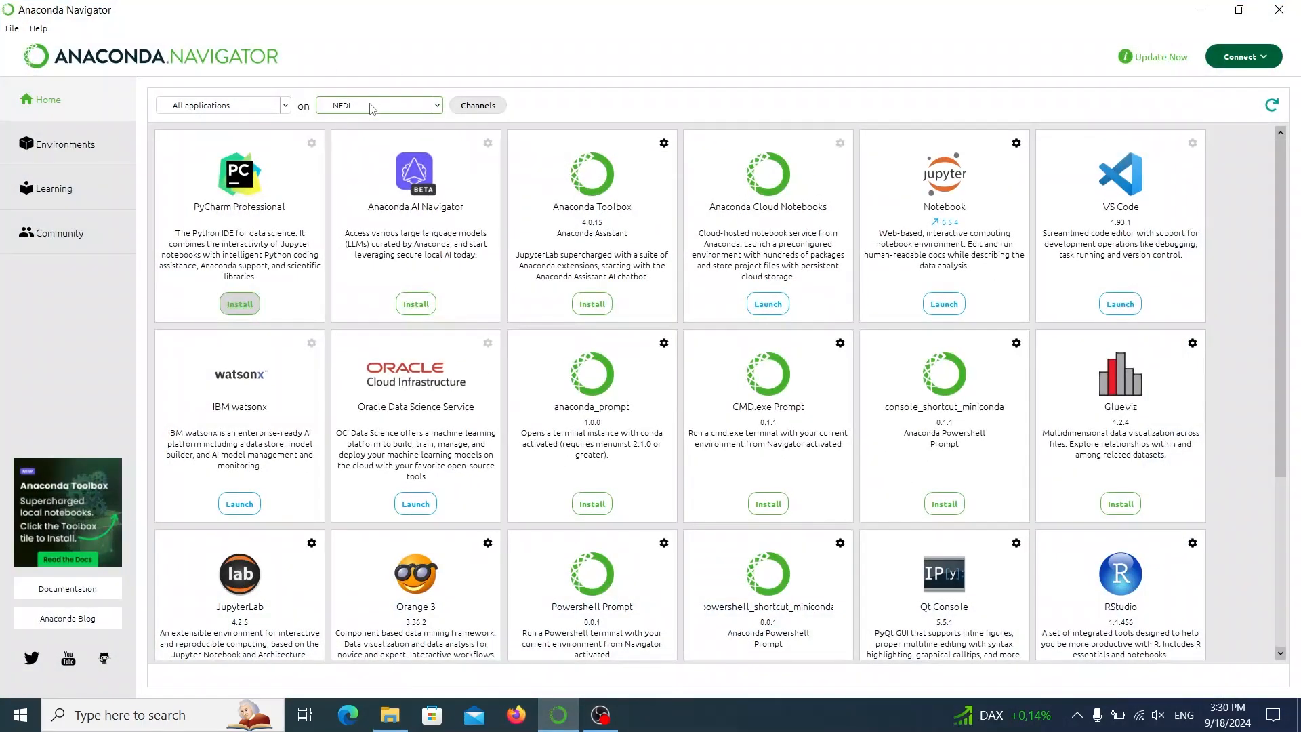
{"action": "left_click", "coordinate": [1120, 308]}
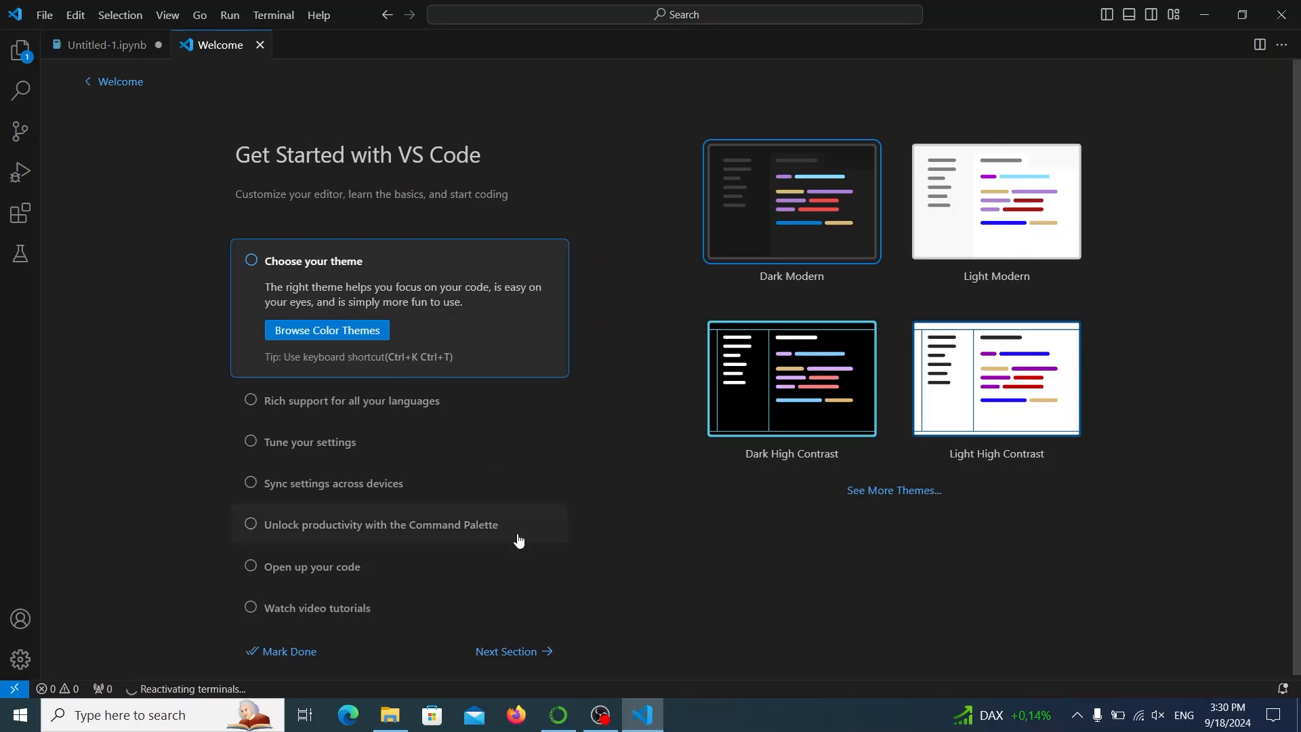
{"action": "left_click", "coordinate": [308, 651]}
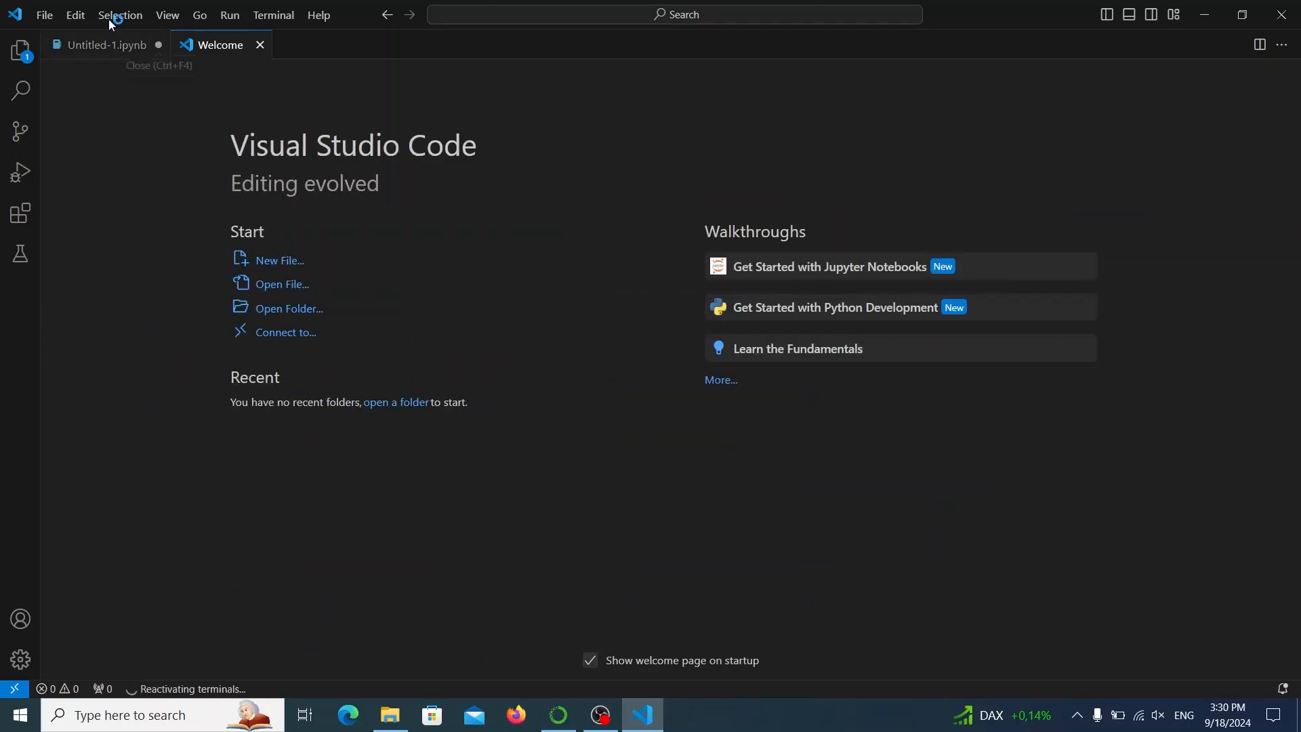
Open the 00_1_Python_Basics notebook from Documents > NFDI_GeoAI > 01_Python_Basics > 00_Python_Basics, allowing the untrusted file in this window.
{"action": "left_click", "coordinate": [56, 14]}
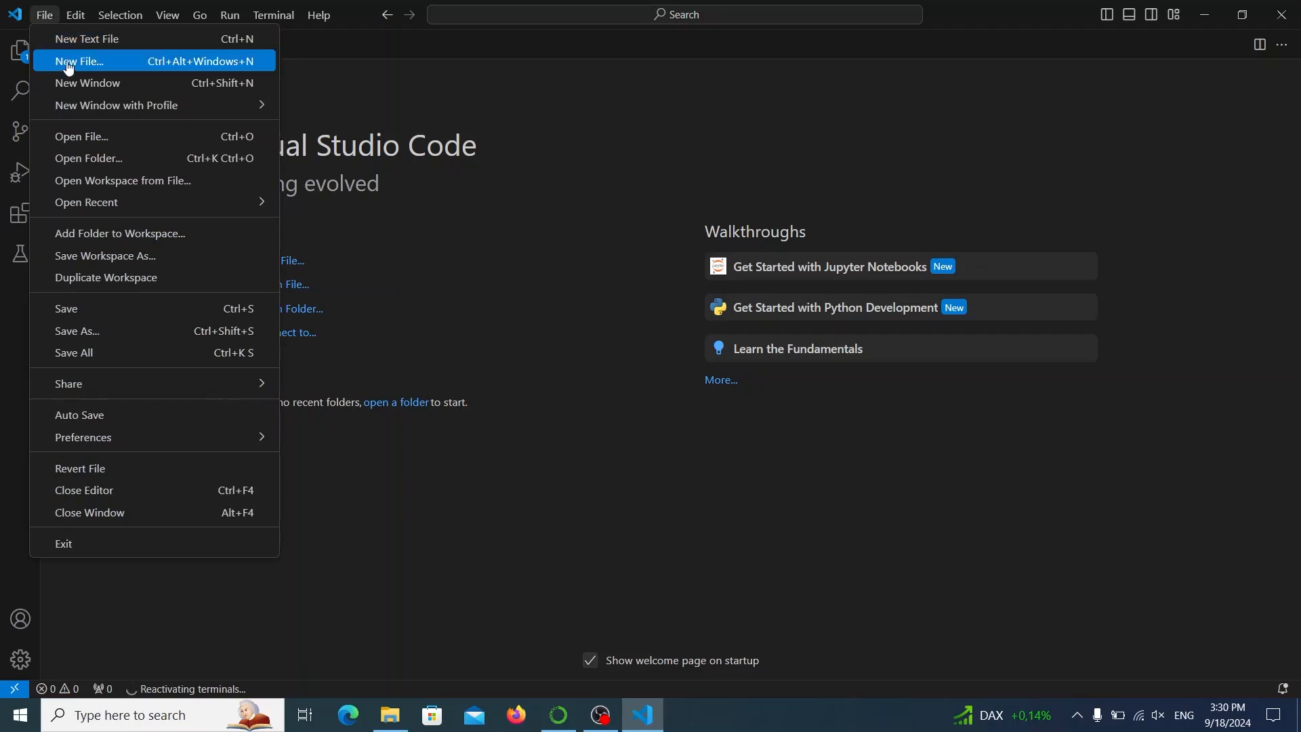
{"action": "left_click", "coordinate": [87, 141]}
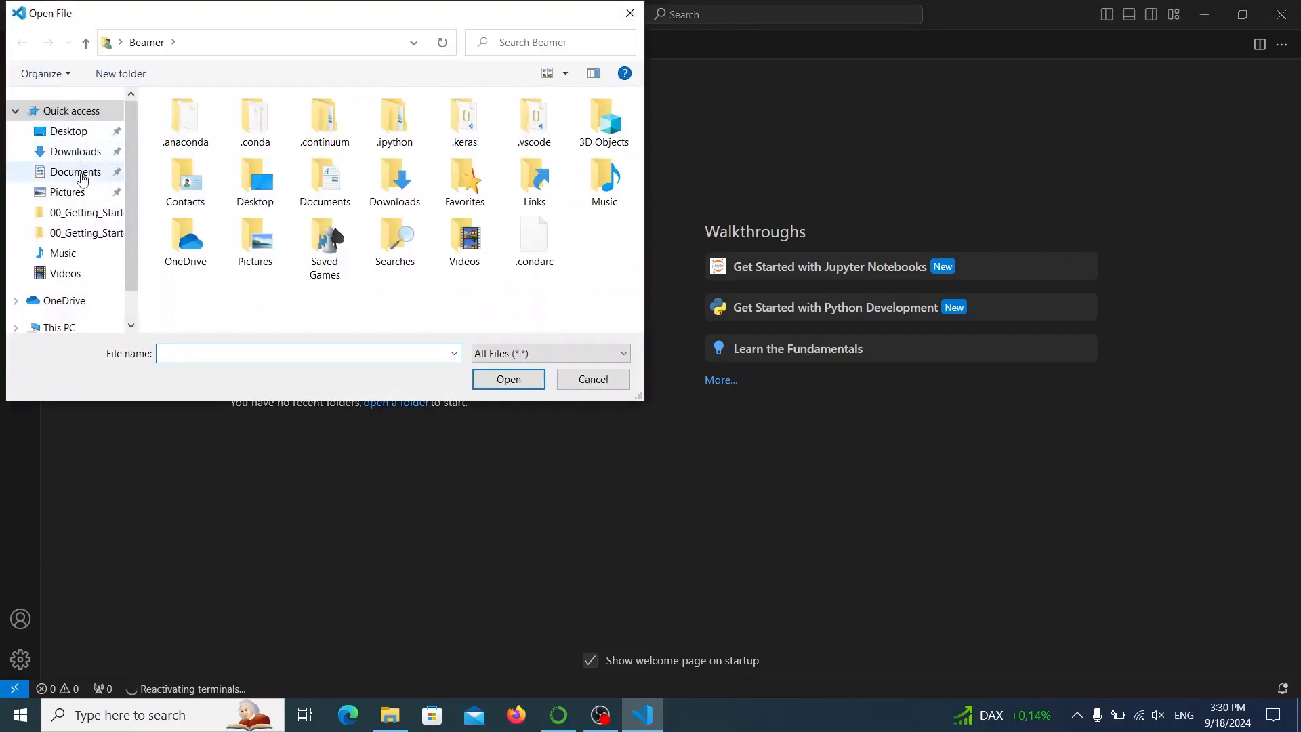
{"action": "left_click", "coordinate": [75, 171]}
{"action": "left_click", "coordinate": [220, 127]}
{"action": "double_click", "coordinate": [220, 128]}
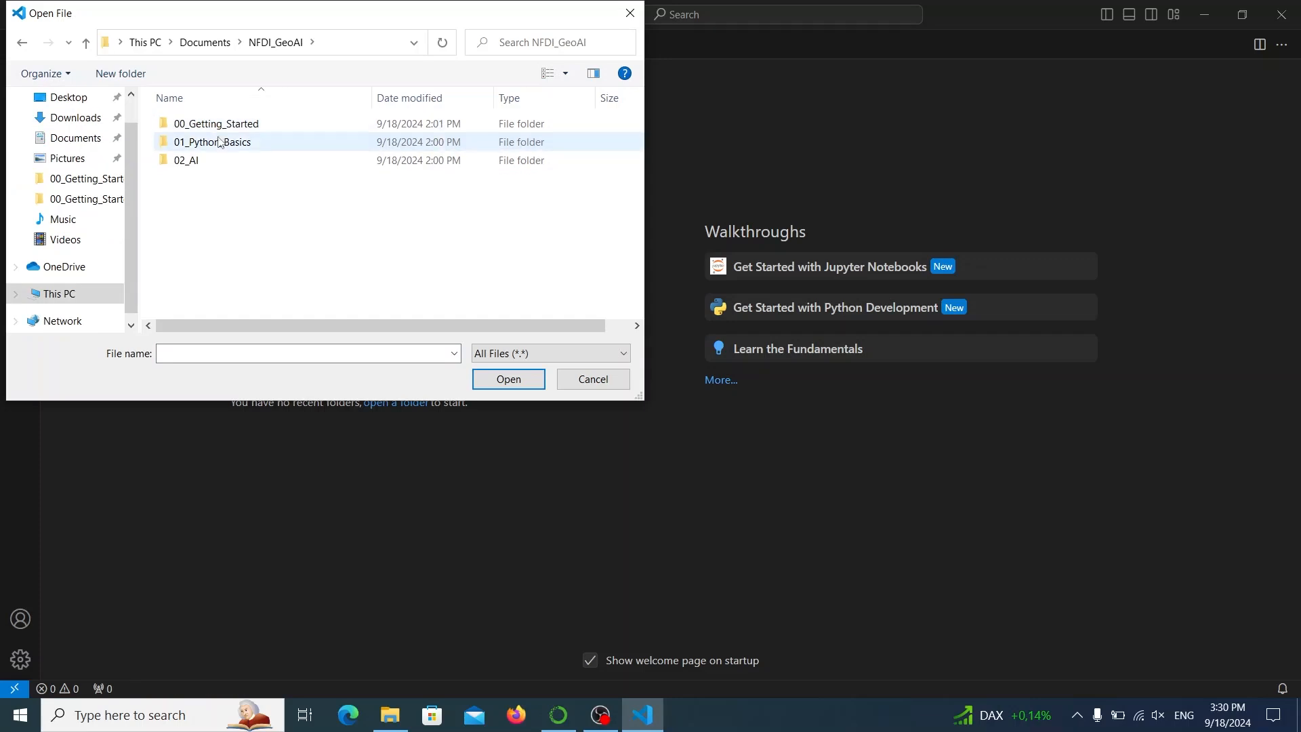
{"action": "double_click", "coordinate": [221, 143]}
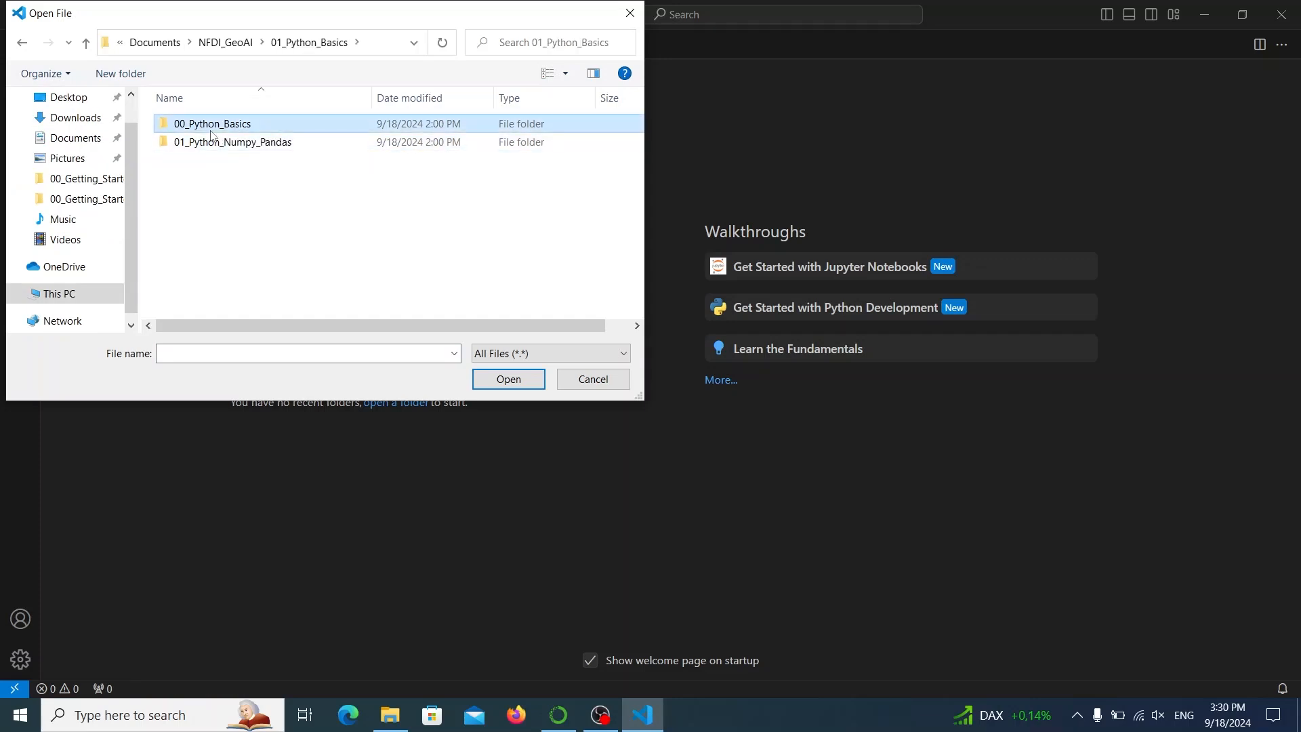
{"action": "double_click", "coordinate": [213, 129]}
{"action": "left_click", "coordinate": [212, 130]}
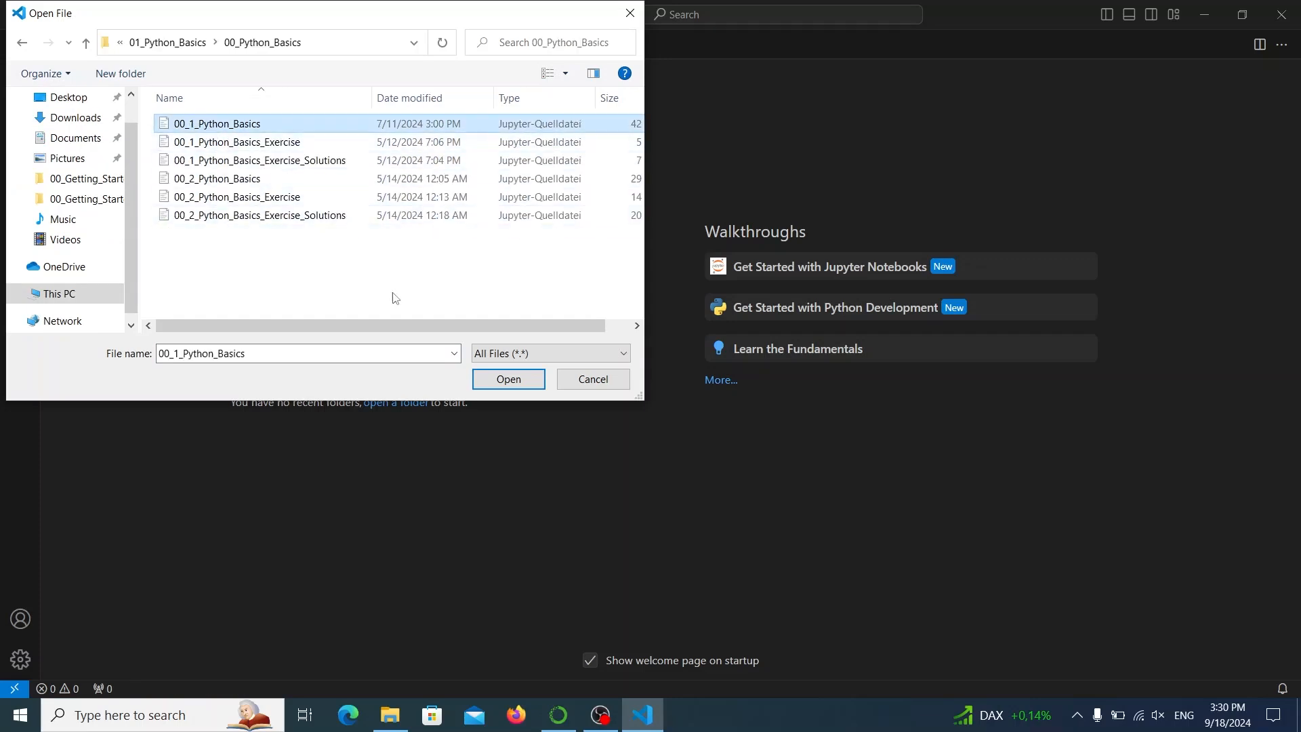
{"action": "left_click", "coordinate": [492, 379]}
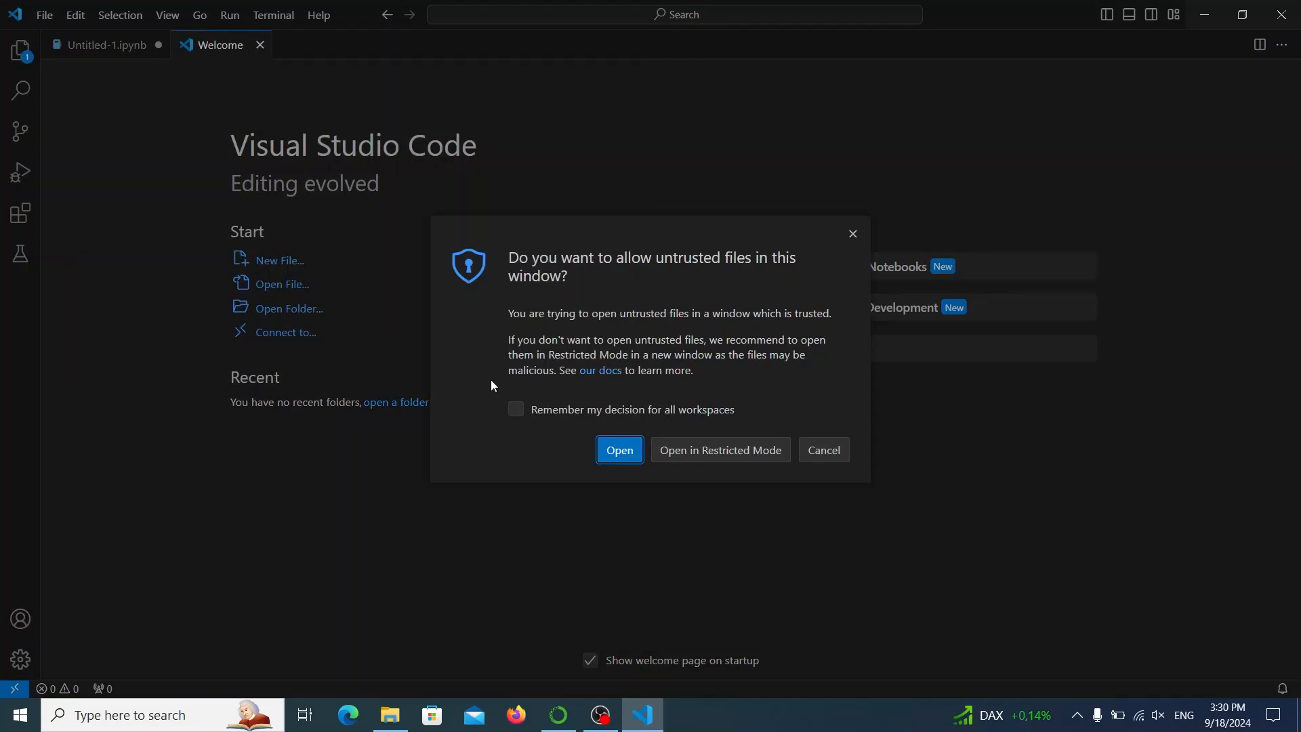
{"action": "left_click", "coordinate": [619, 450]}
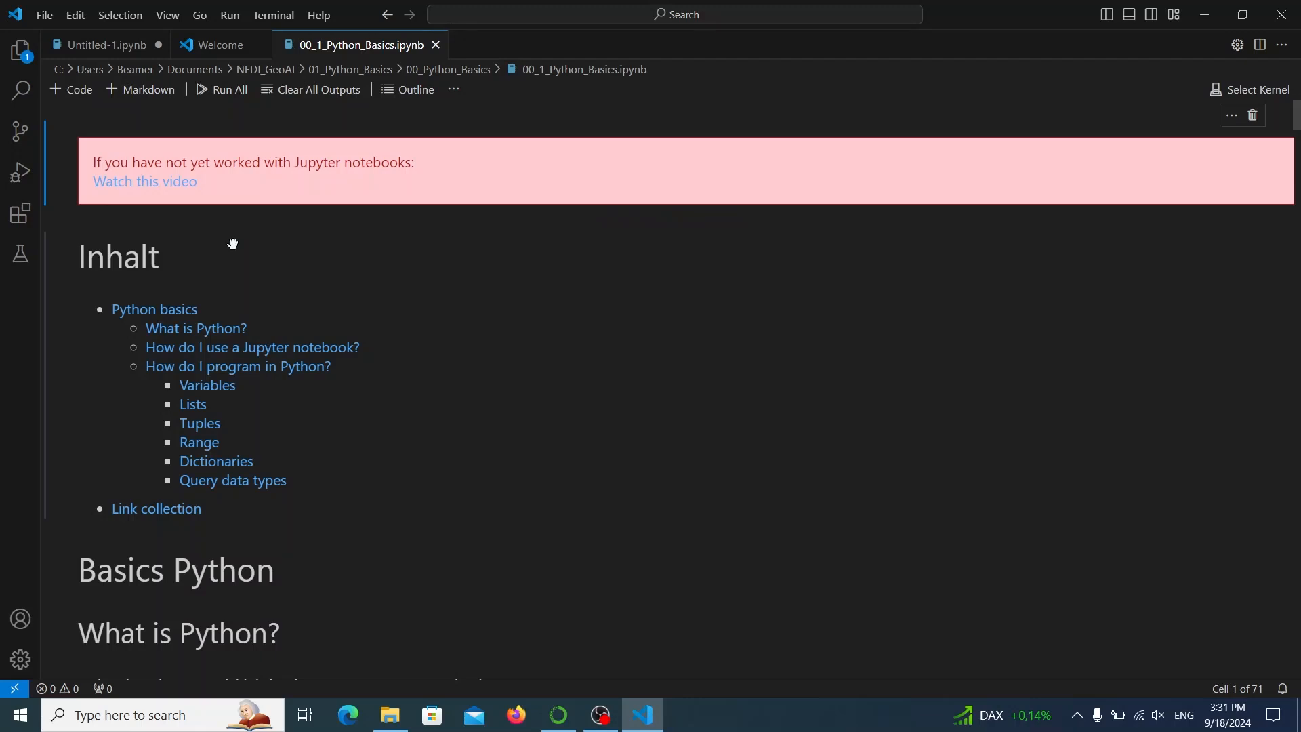
Run the Hello world code cell under How do I program in Python? with the NFDI (Python 3.9.18) environment as kernel.
{"action": "scroll", "coordinate": [233, 244], "scroll_direction": "down", "scroll_amount": 2}
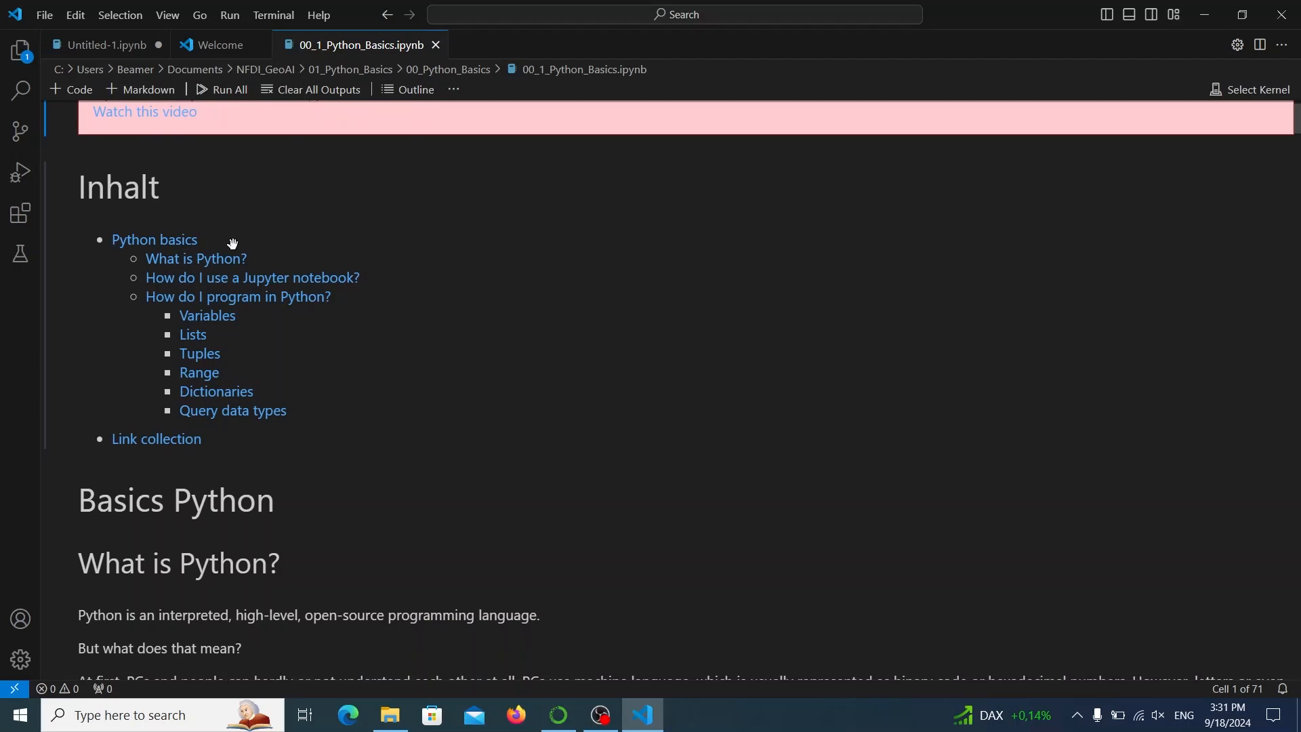
{"action": "scroll", "coordinate": [363, 375], "scroll_direction": "down", "scroll_amount": 2}
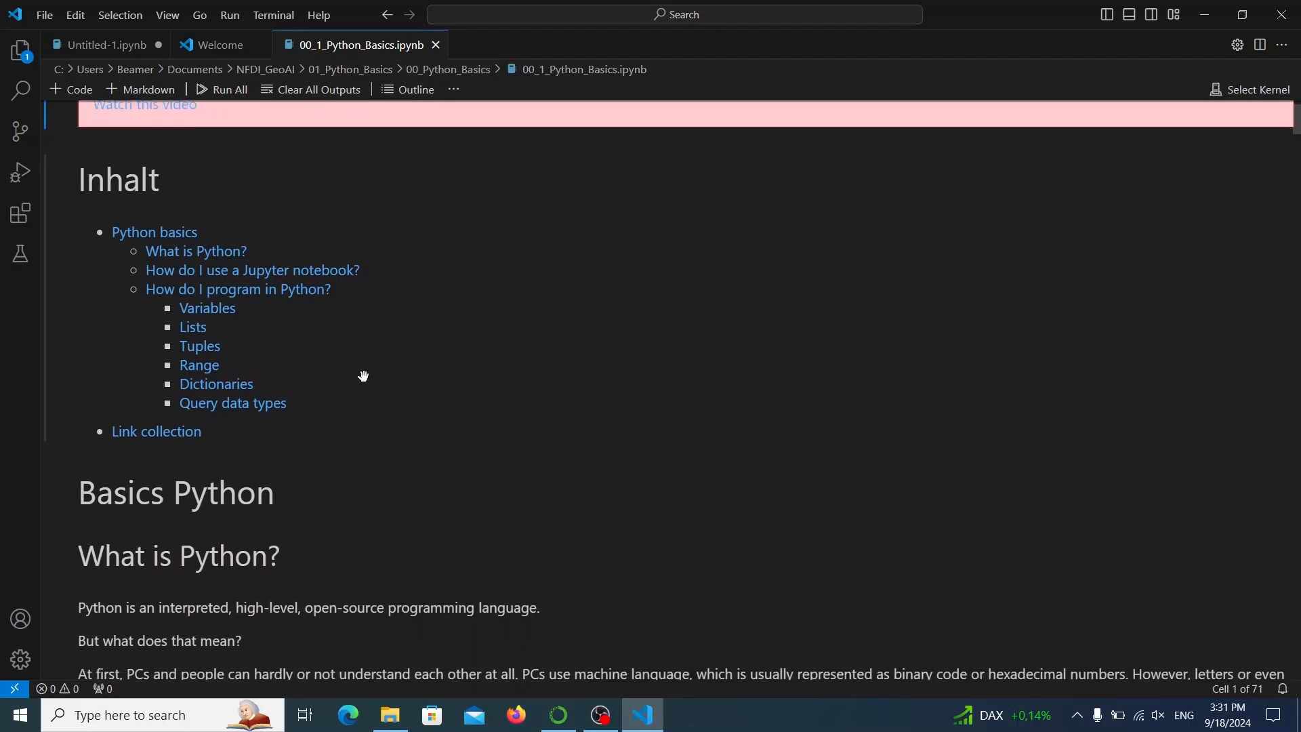
{"action": "scroll", "coordinate": [373, 440], "scroll_direction": "down", "scroll_amount": 12}
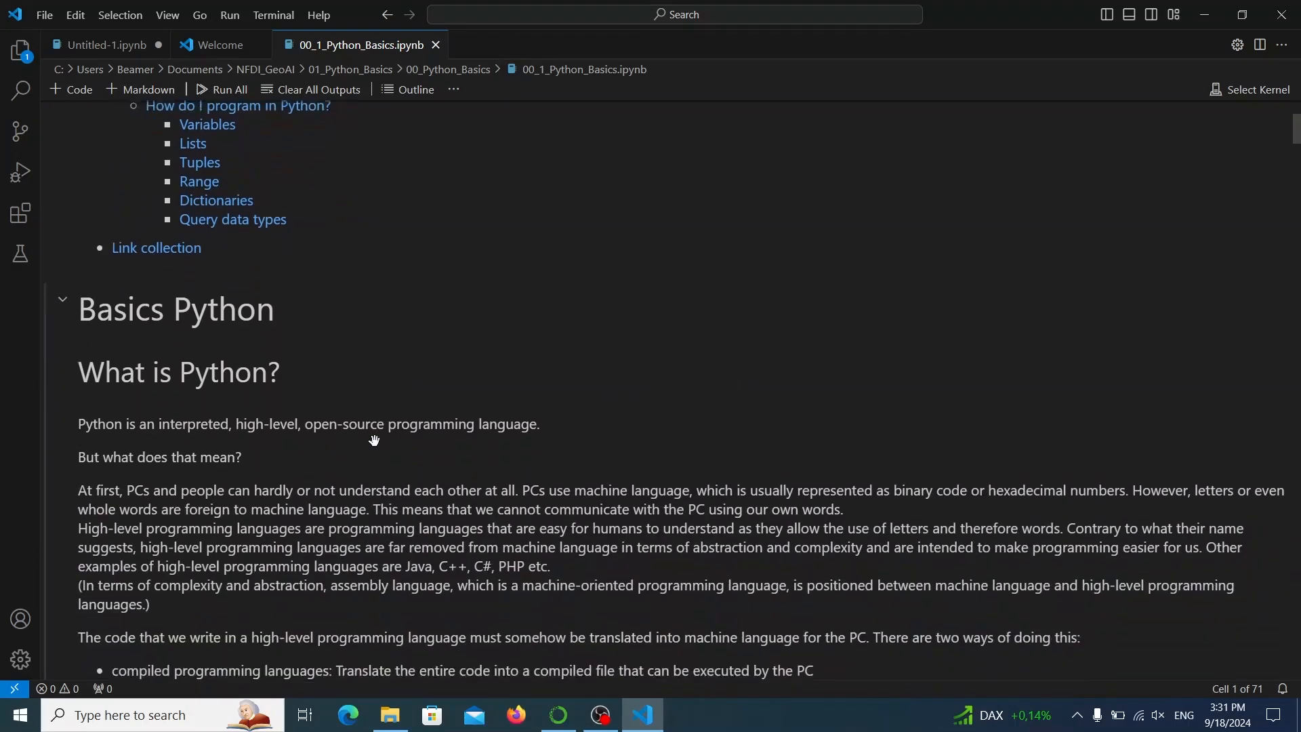
{"action": "scroll", "coordinate": [373, 440], "scroll_direction": "down", "scroll_amount": 15}
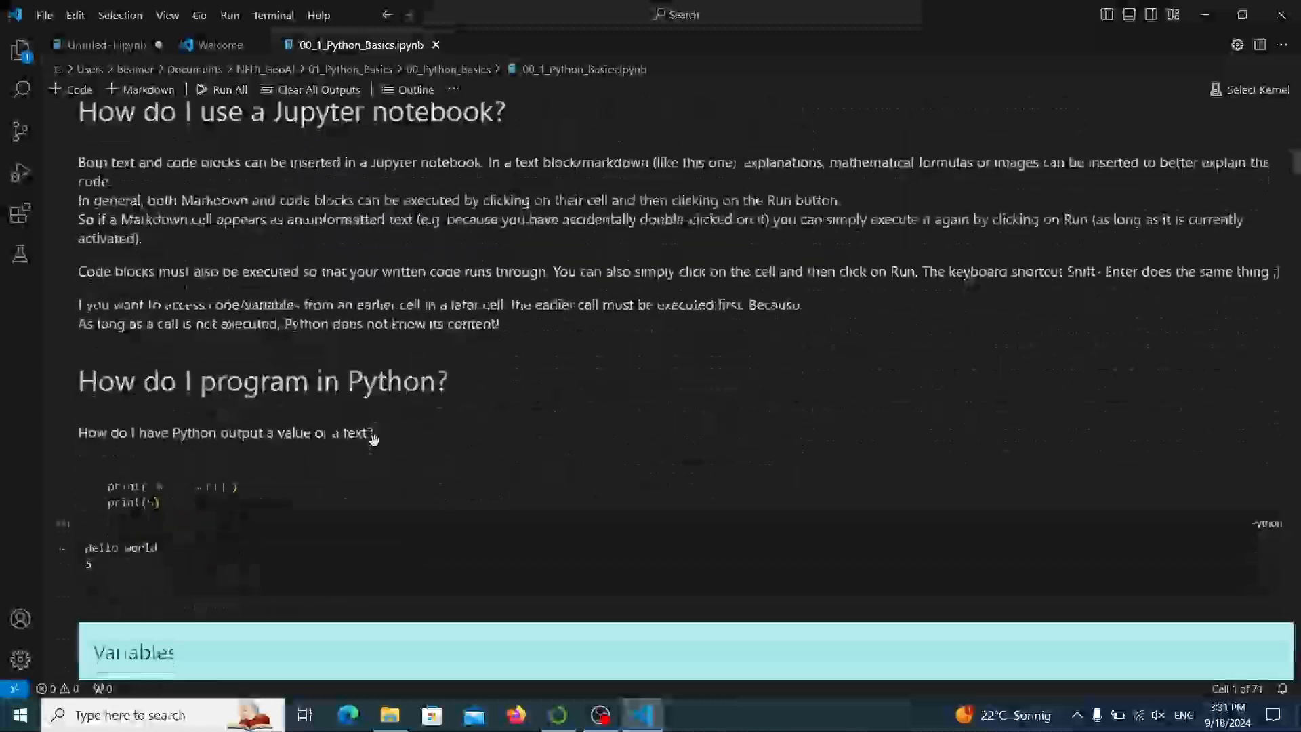
{"action": "left_click", "coordinate": [303, 362]}
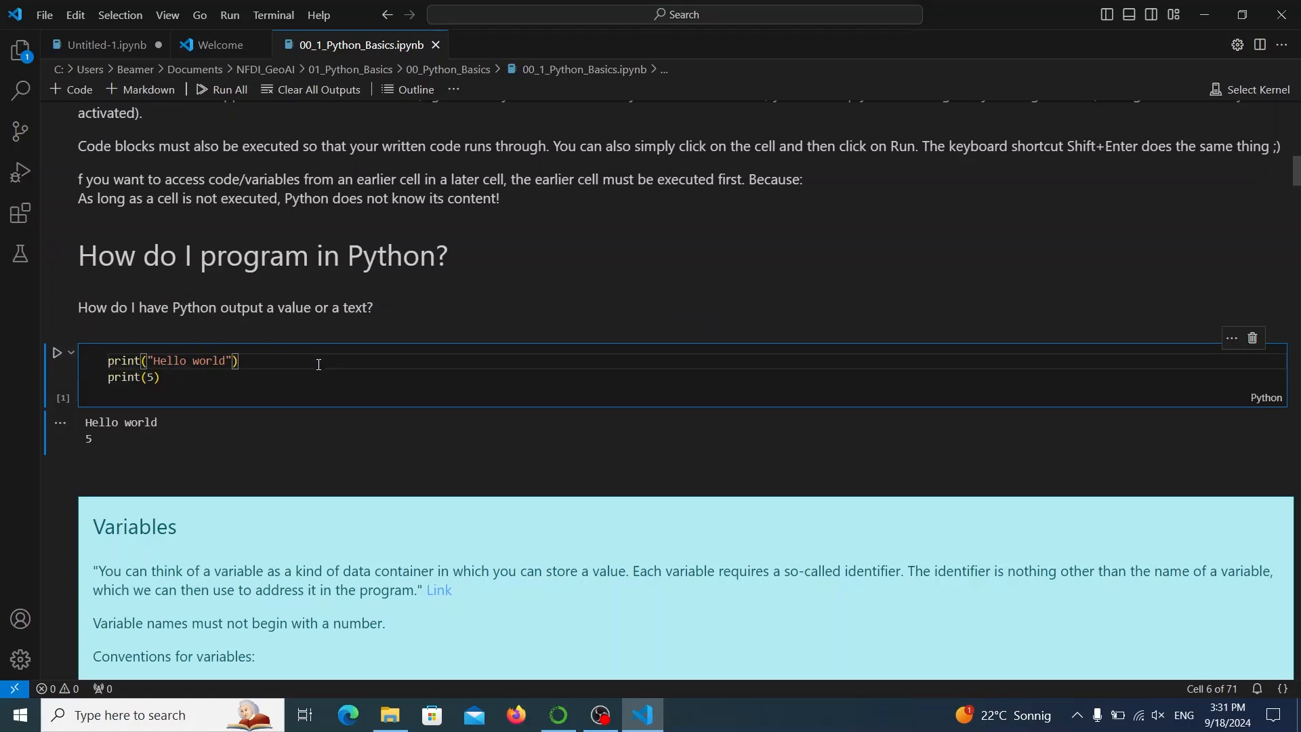
{"action": "key", "text": "shift+Return"}
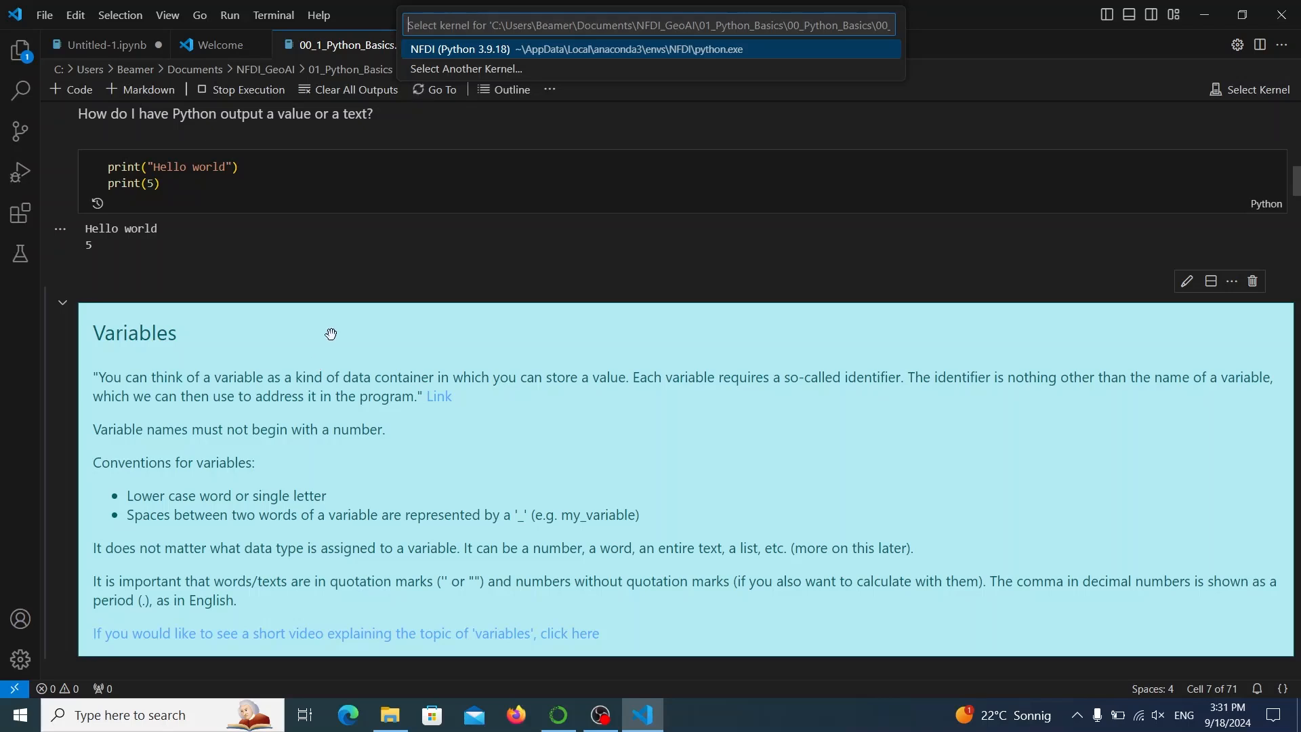
{"action": "left_click", "coordinate": [482, 69]}
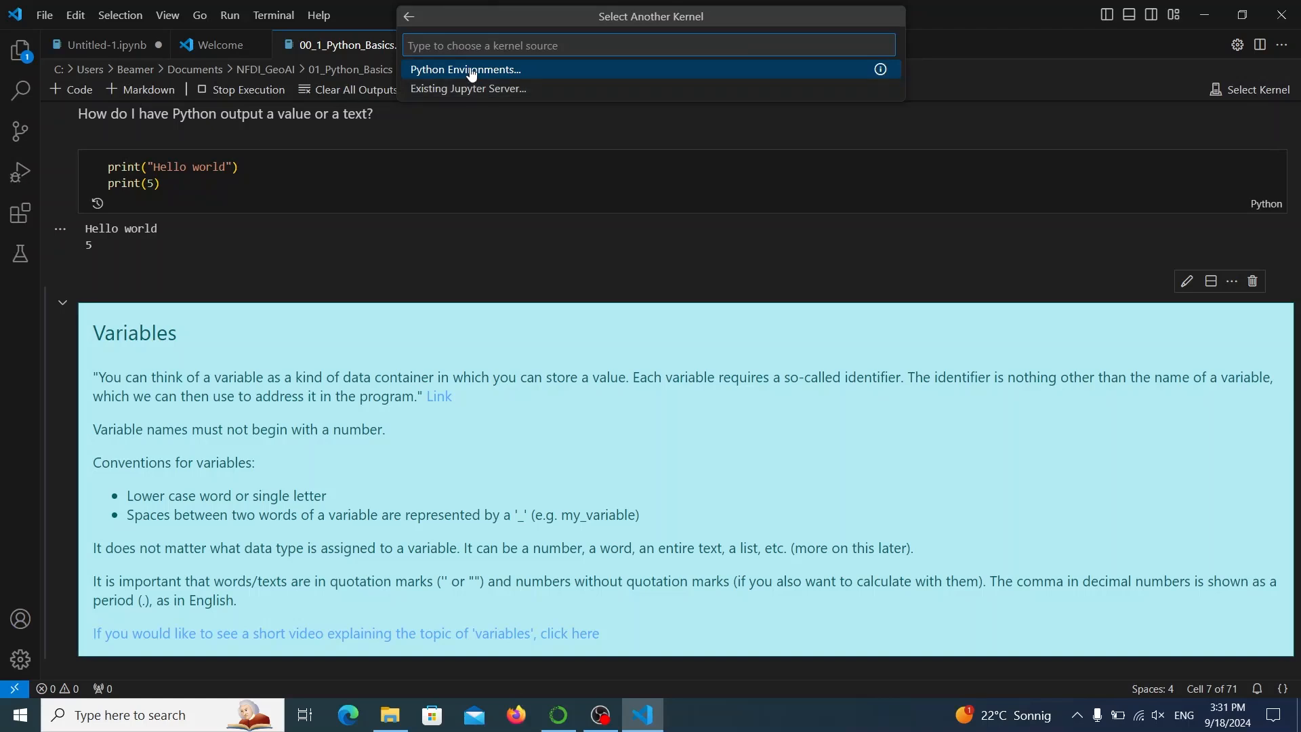
{"action": "left_click", "coordinate": [448, 71]}
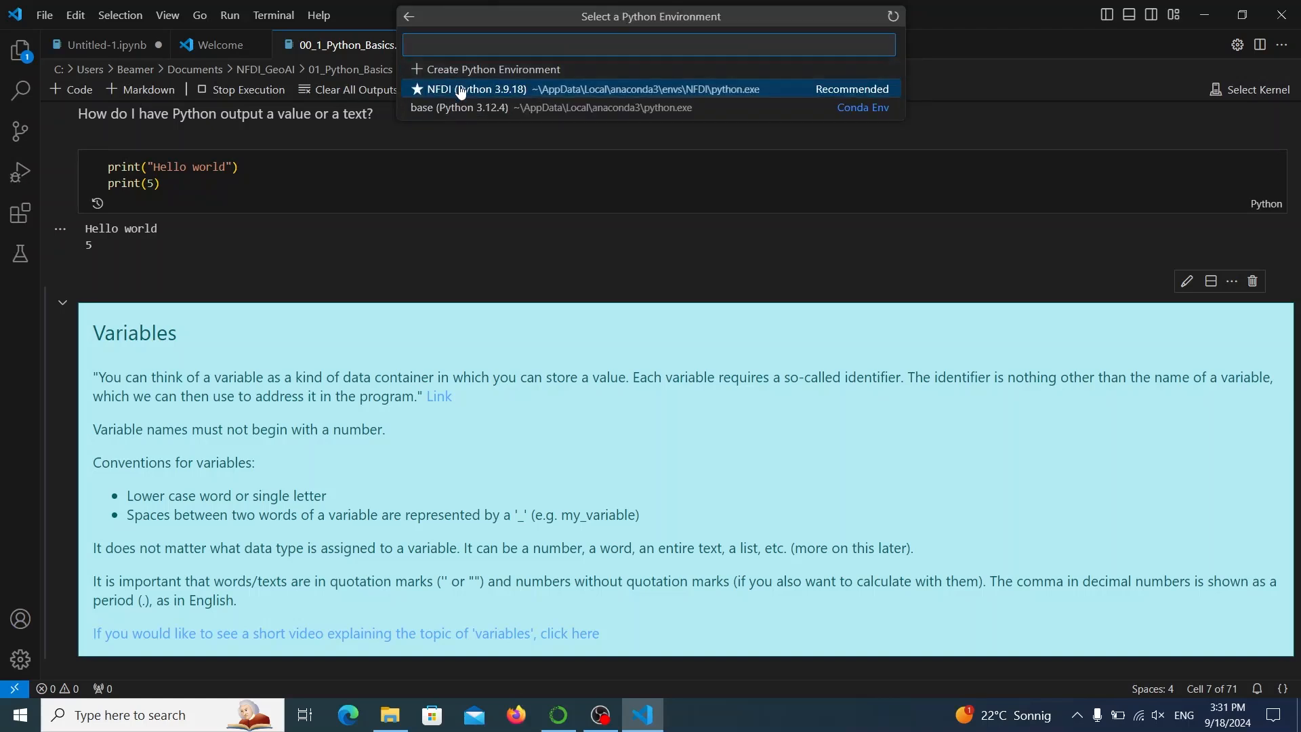
{"action": "left_click", "coordinate": [461, 92]}
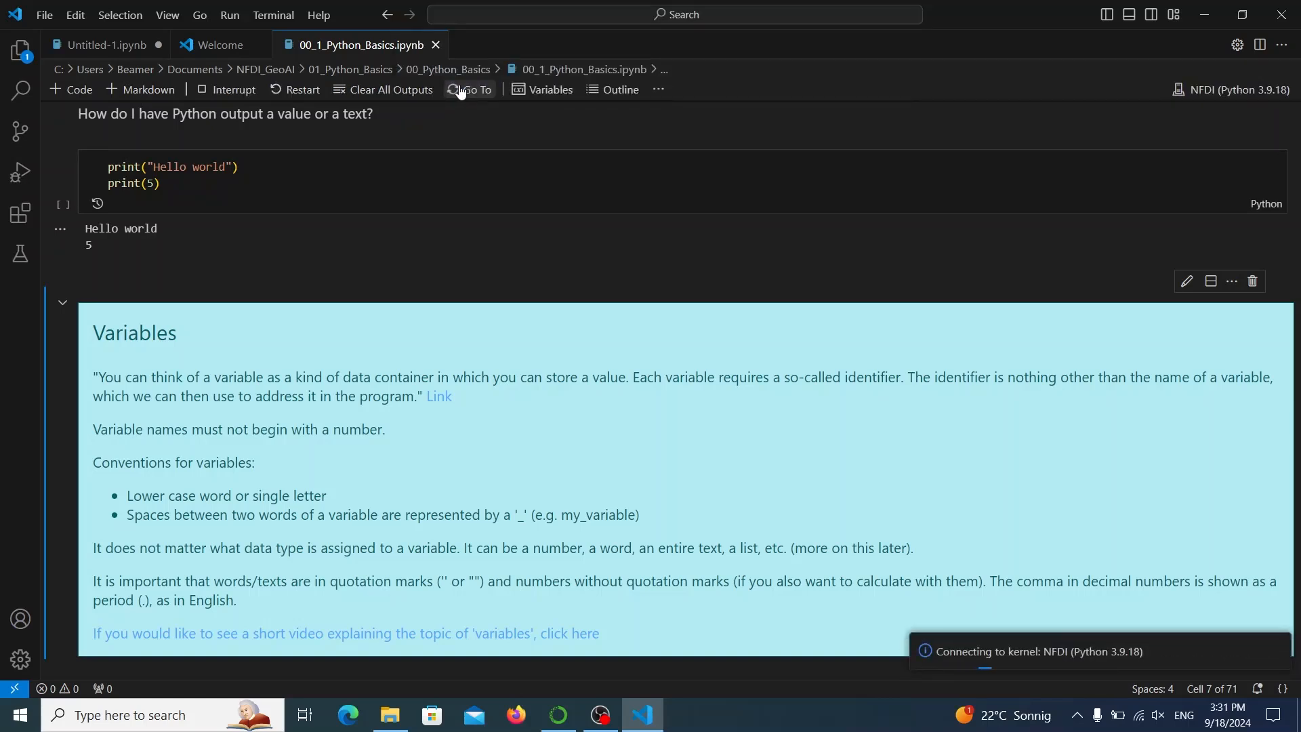
Show the Markdown source of the Variables text cell and render the cell again.
{"action": "scroll", "coordinate": [571, 230], "scroll_direction": "down", "scroll_amount": 2}
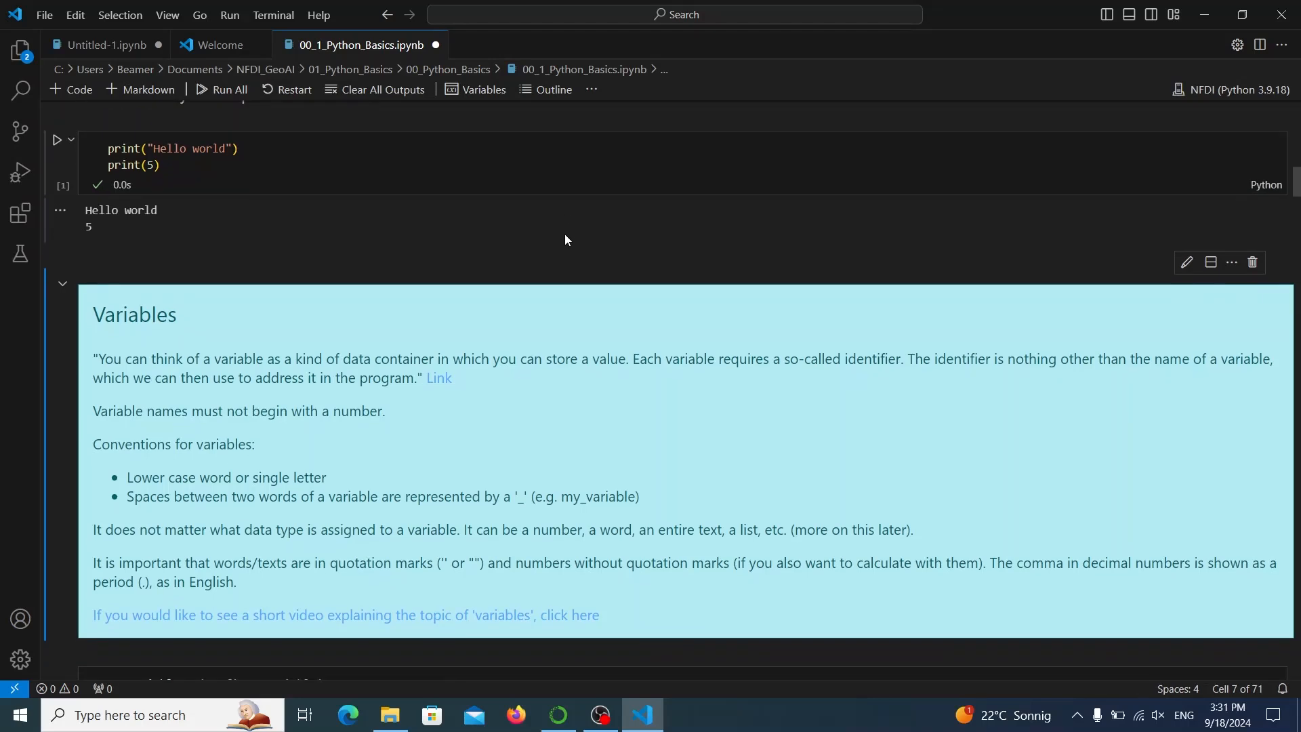
{"action": "scroll", "coordinate": [567, 240], "scroll_direction": "down", "scroll_amount": 1}
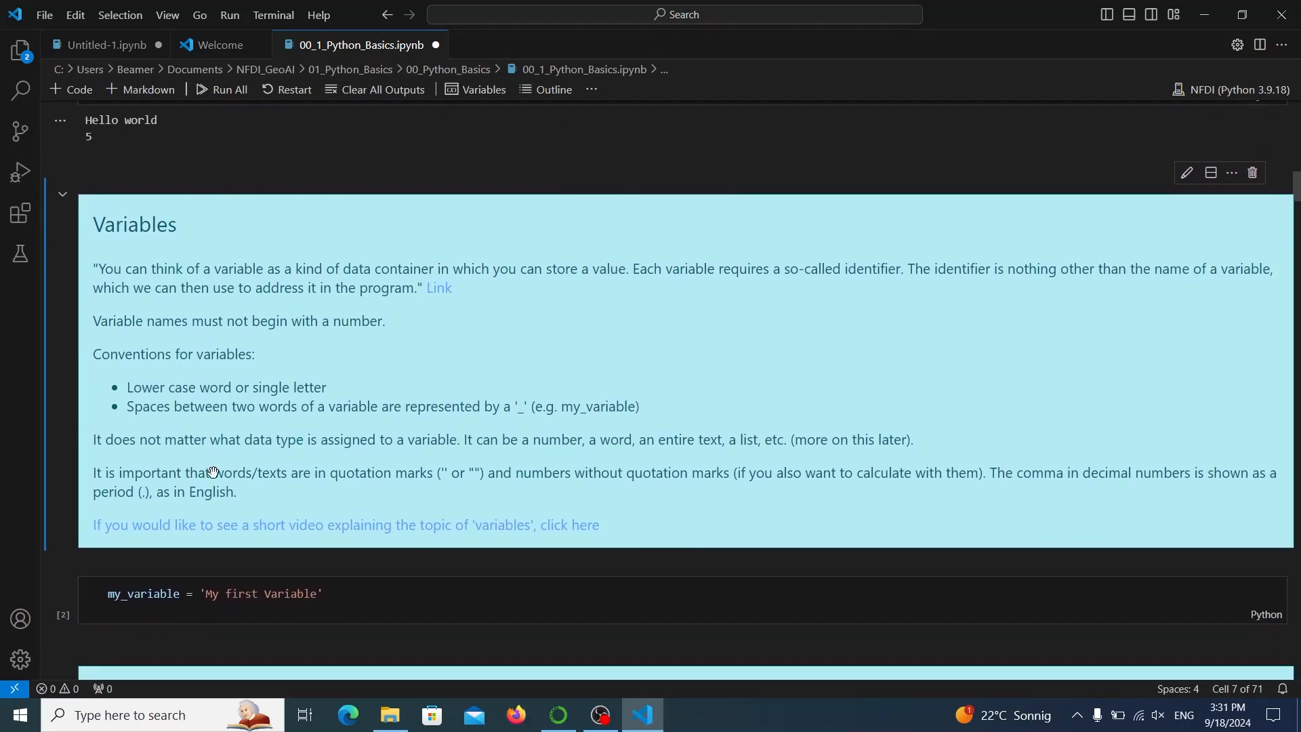
{"action": "double_click", "coordinate": [770, 316]}
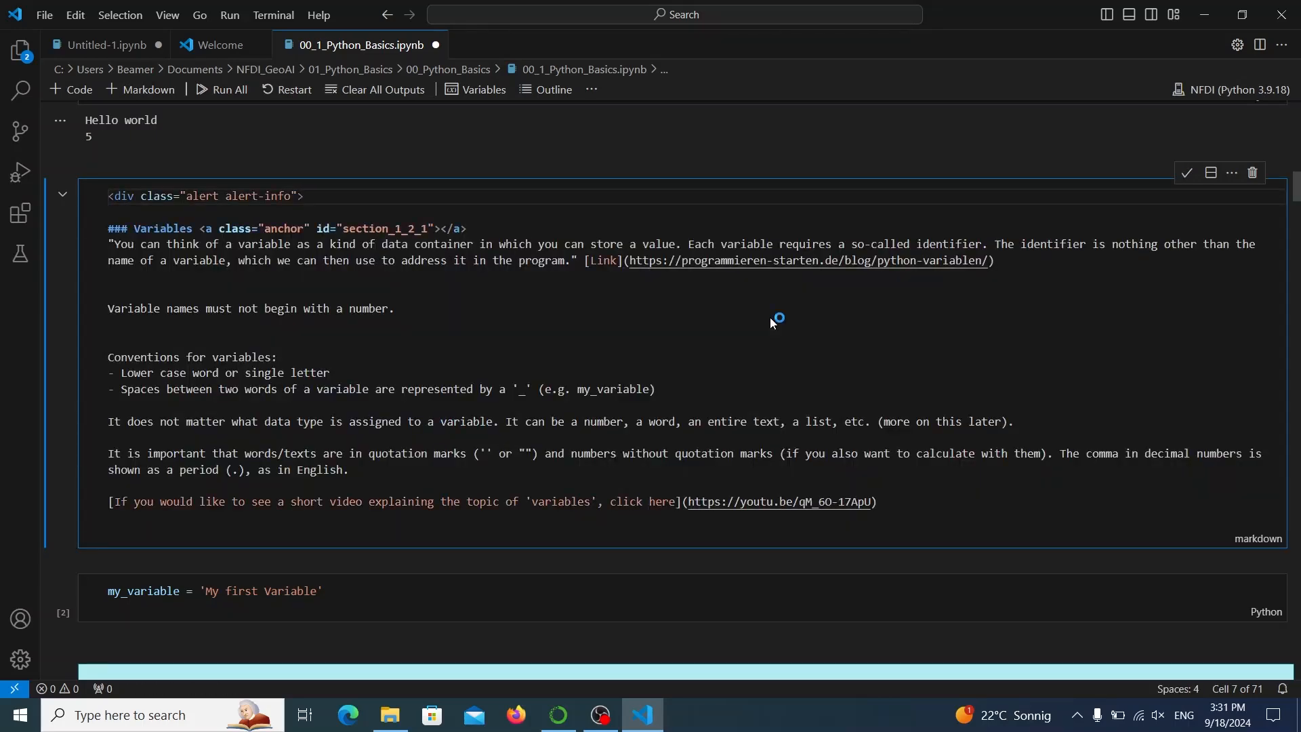
{"action": "left_click", "coordinate": [677, 329]}
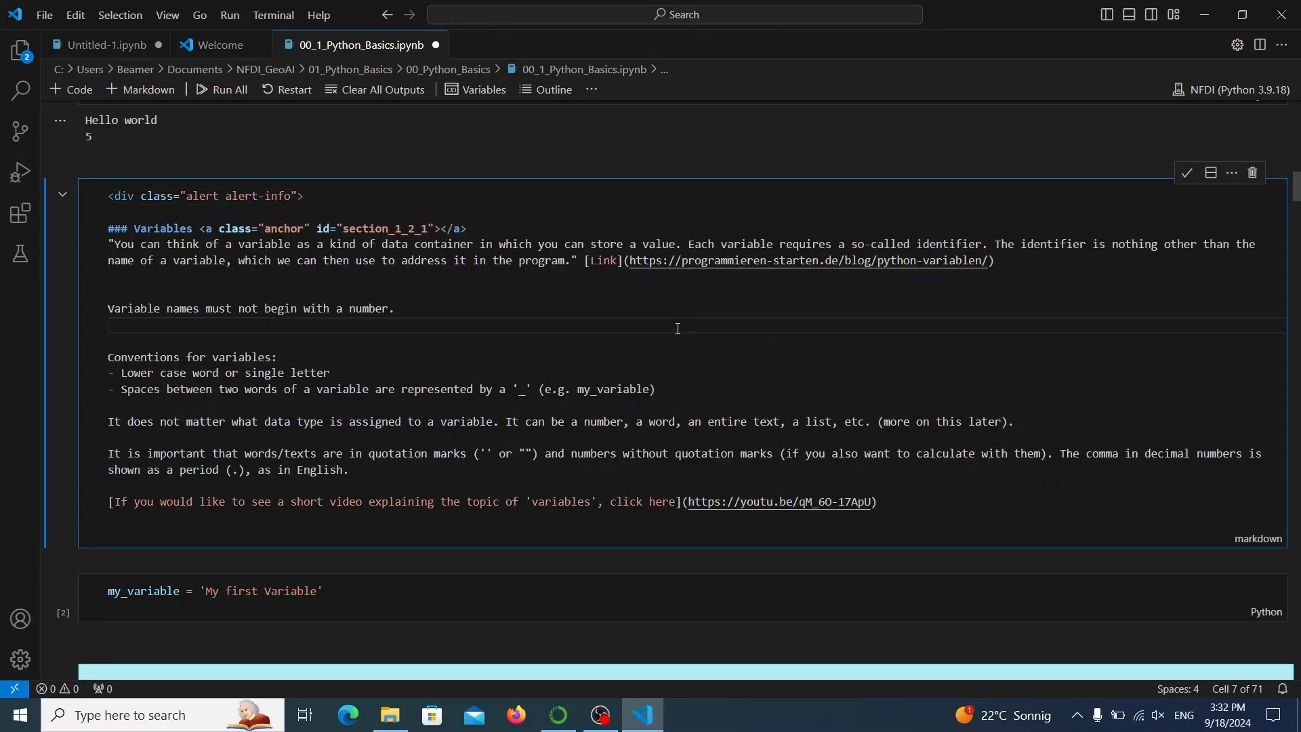
{"action": "key", "text": "shift+Return"}
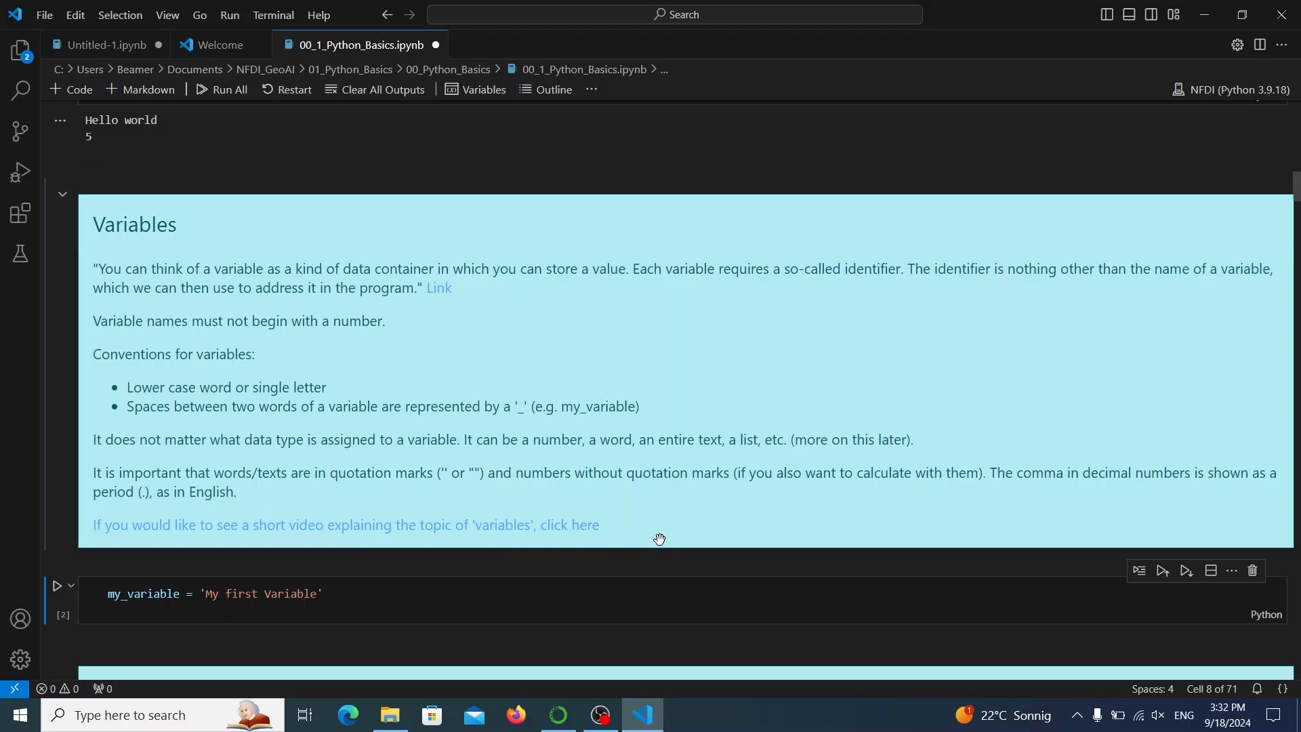
Look through the my_variable and print cells below the Variables section and close the editor window.
{"action": "scroll", "coordinate": [659, 539], "scroll_direction": "down", "scroll_amount": 3}
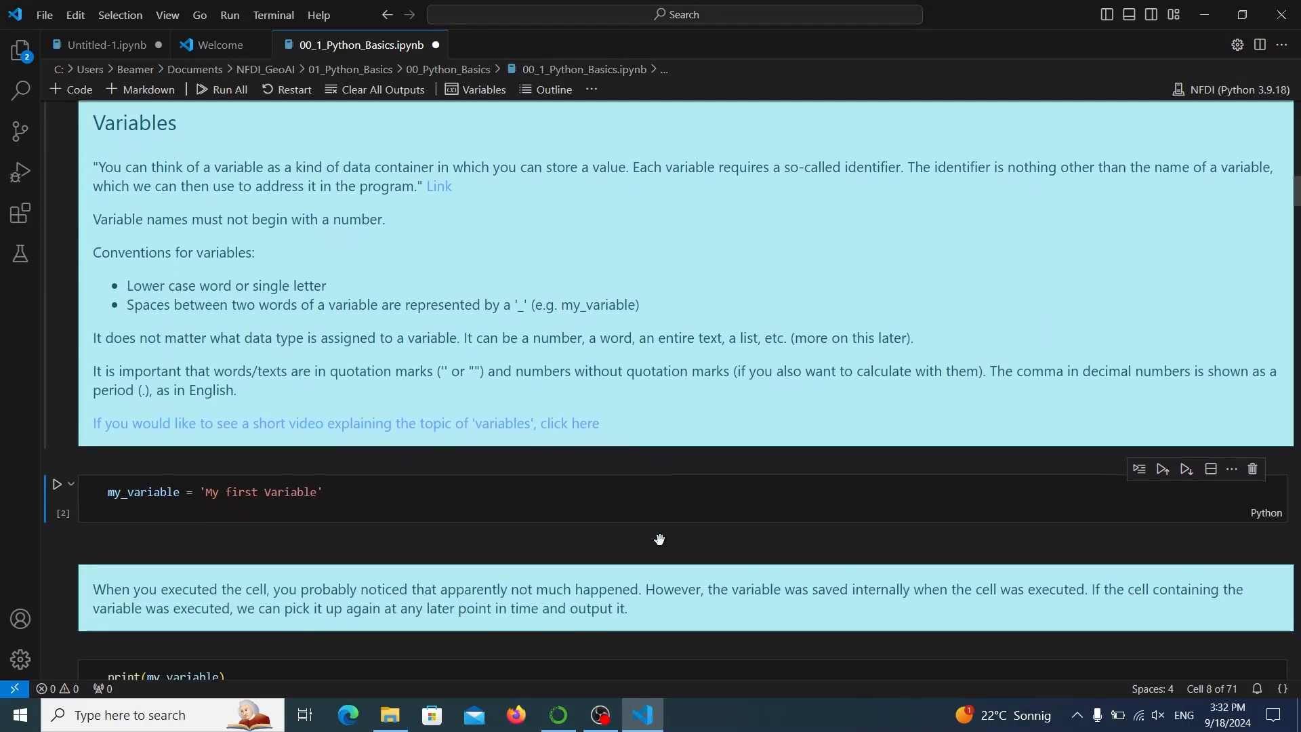
{"action": "scroll", "coordinate": [659, 539], "scroll_direction": "down", "scroll_amount": 4}
{"action": "scroll", "coordinate": [659, 539], "scroll_direction": "down", "scroll_amount": 2}
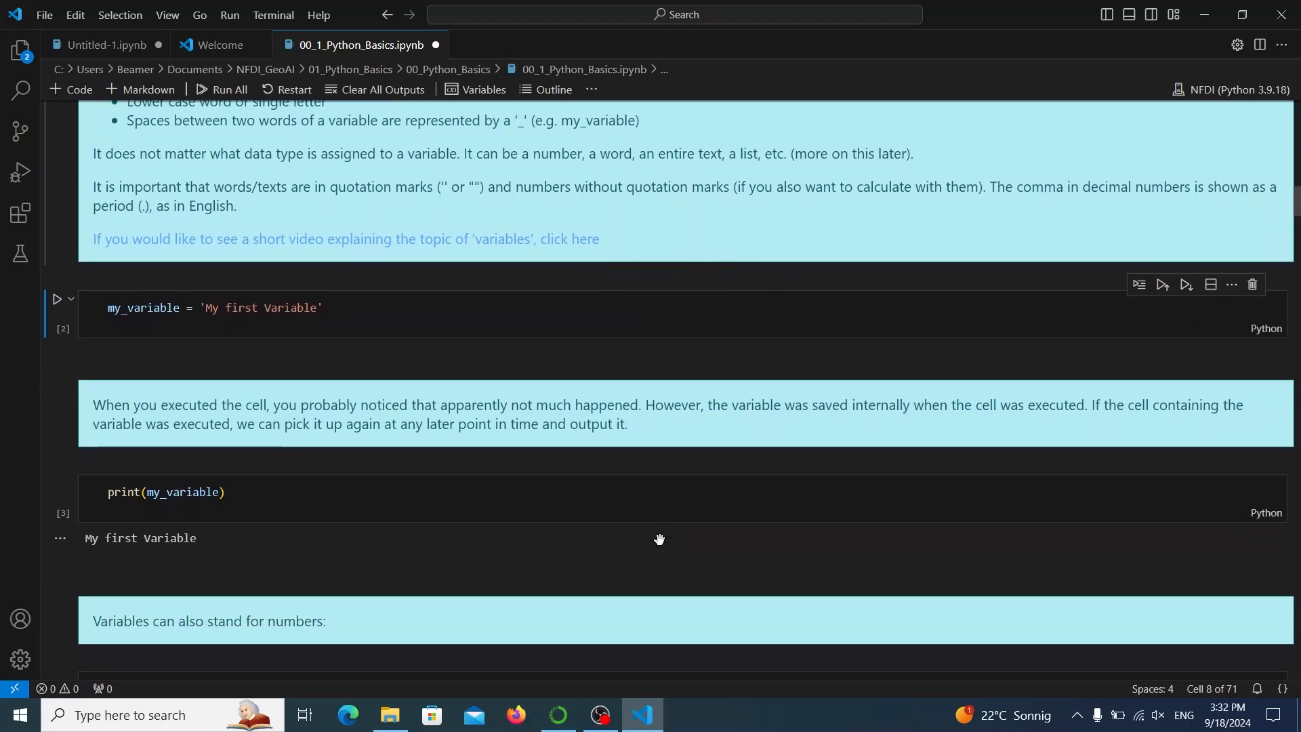
{"action": "scroll", "coordinate": [660, 538], "scroll_direction": "down", "scroll_amount": 1}
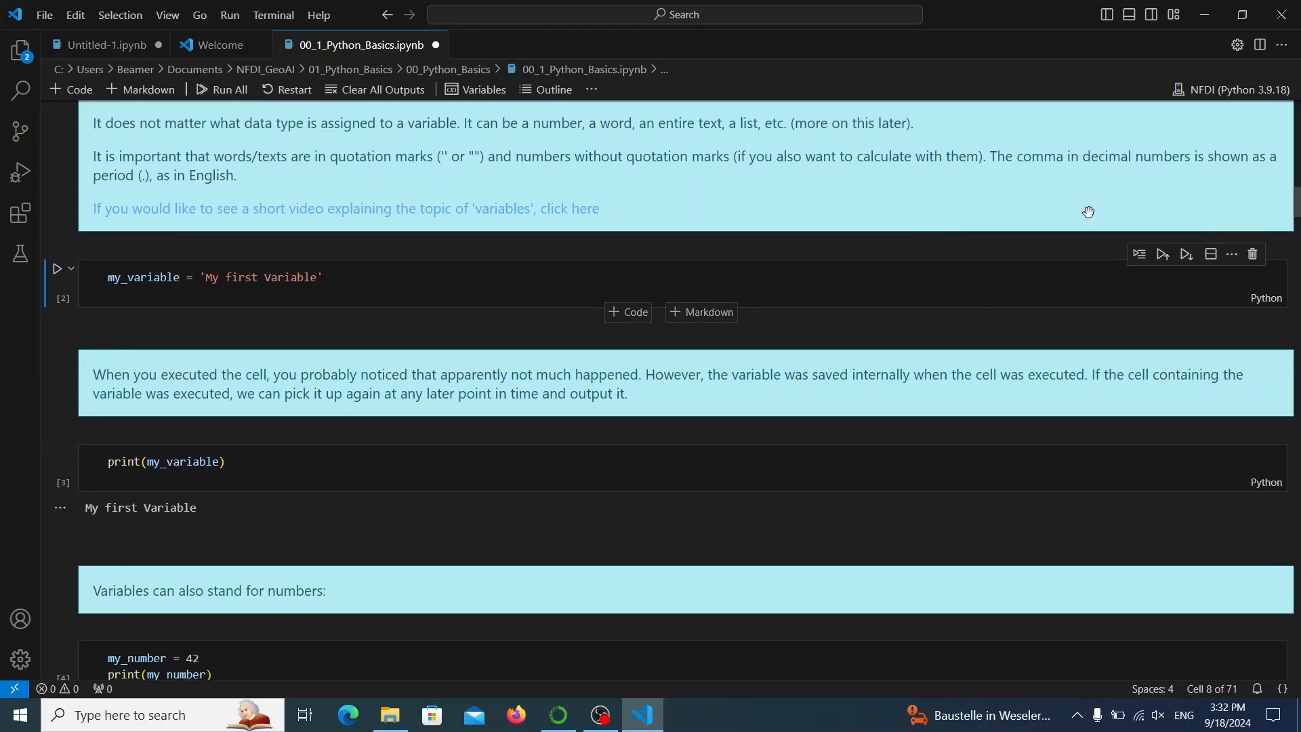
{"action": "left_click", "coordinate": [1282, 15]}
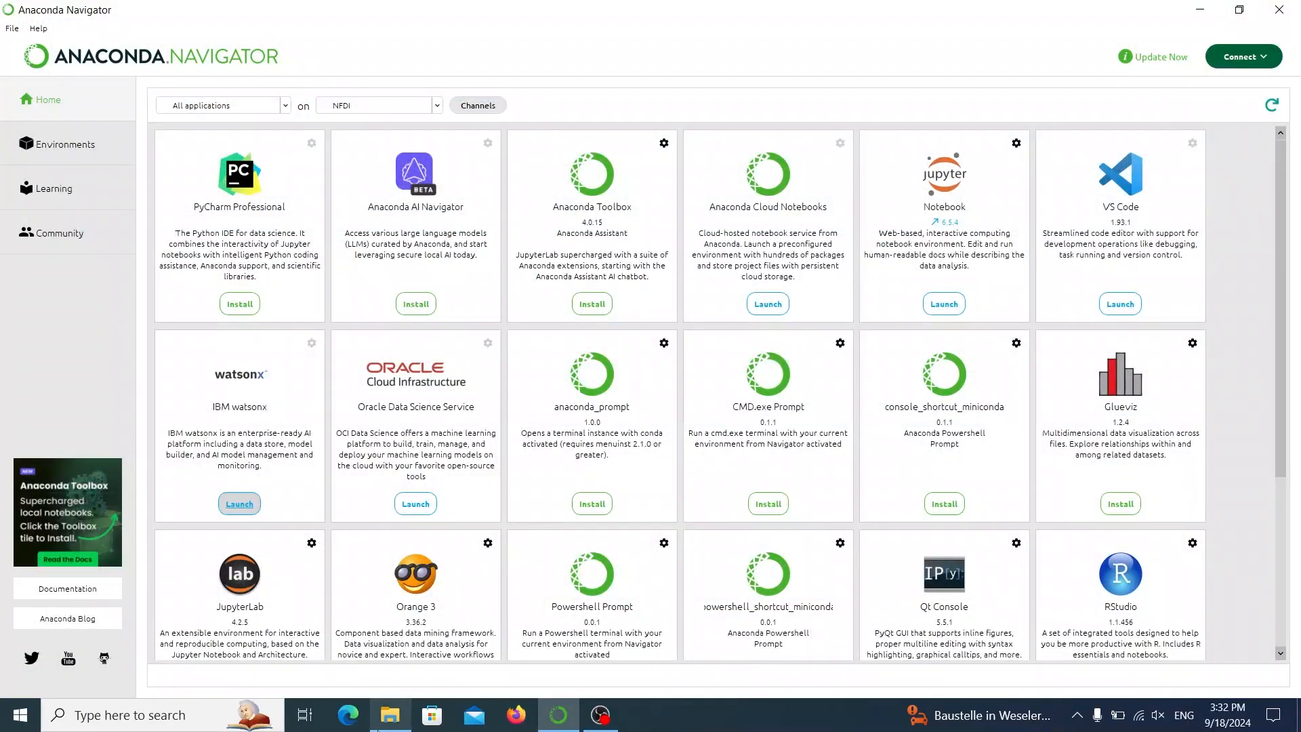
Switch to File Explorer, check the default program in the properties of 00_1_Python_Basics and open the notebook in Visual Studio Code.
{"action": "left_click", "coordinate": [389, 713]}
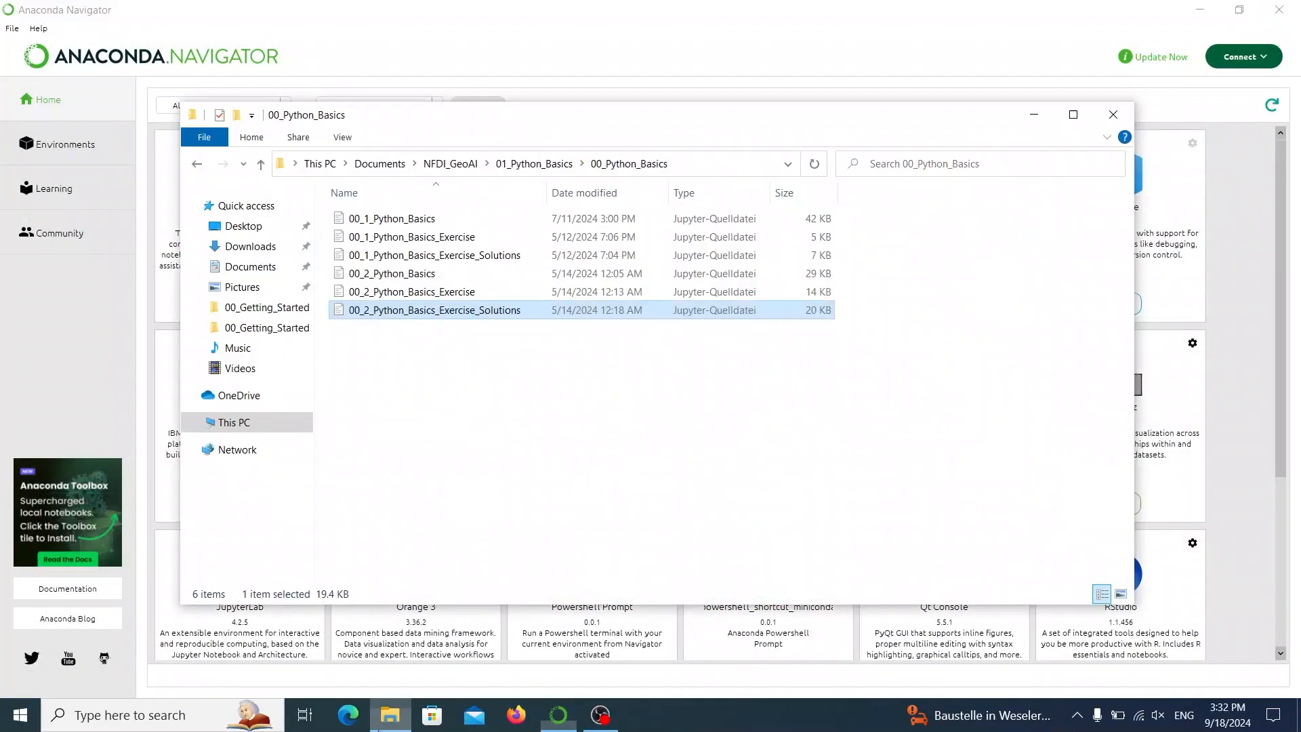
{"action": "left_click", "coordinate": [401, 222]}
{"action": "right_click", "coordinate": [400, 222]}
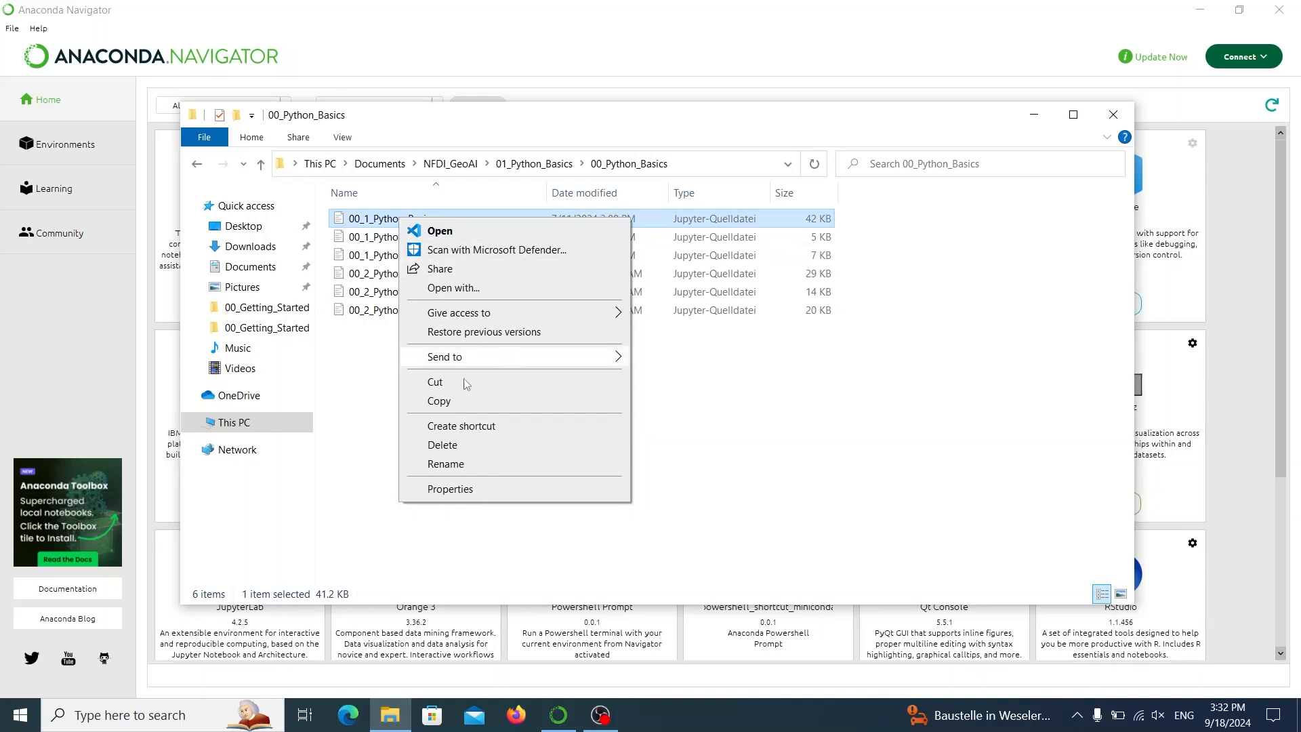
{"action": "left_click", "coordinate": [484, 500]}
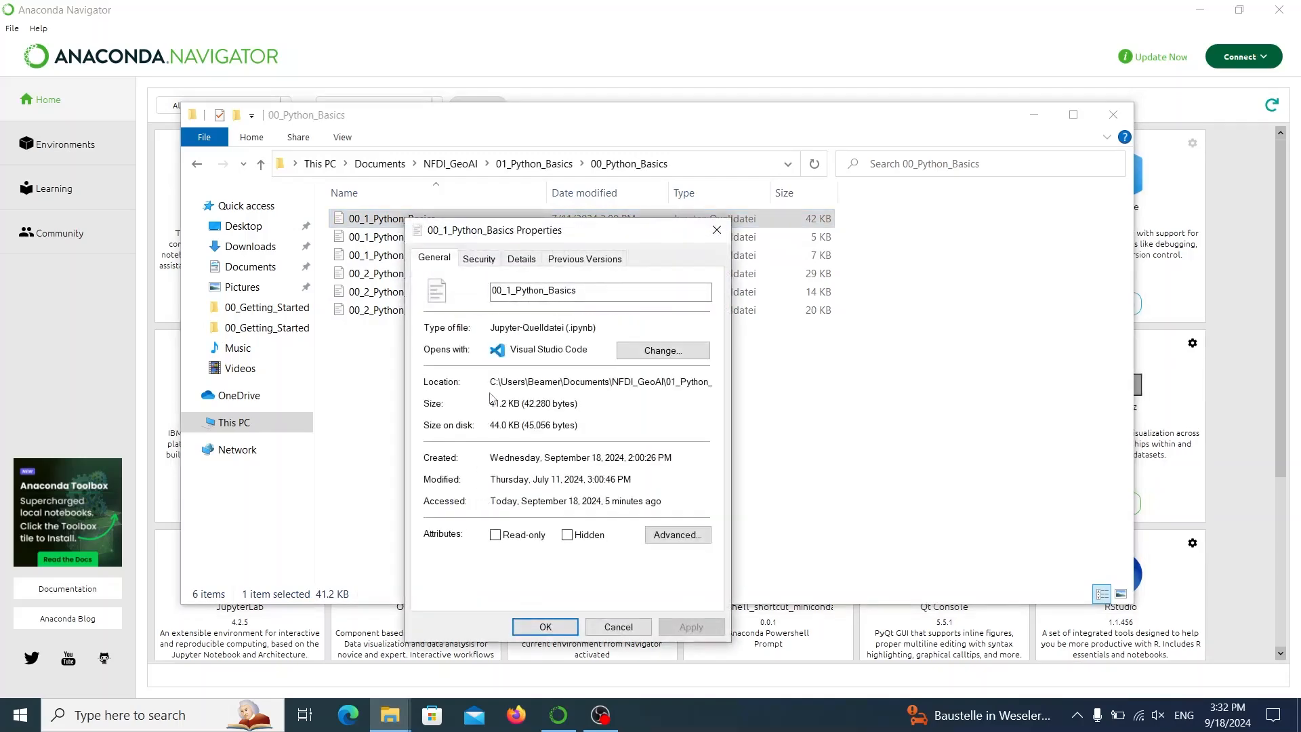
{"action": "left_click", "coordinate": [716, 229]}
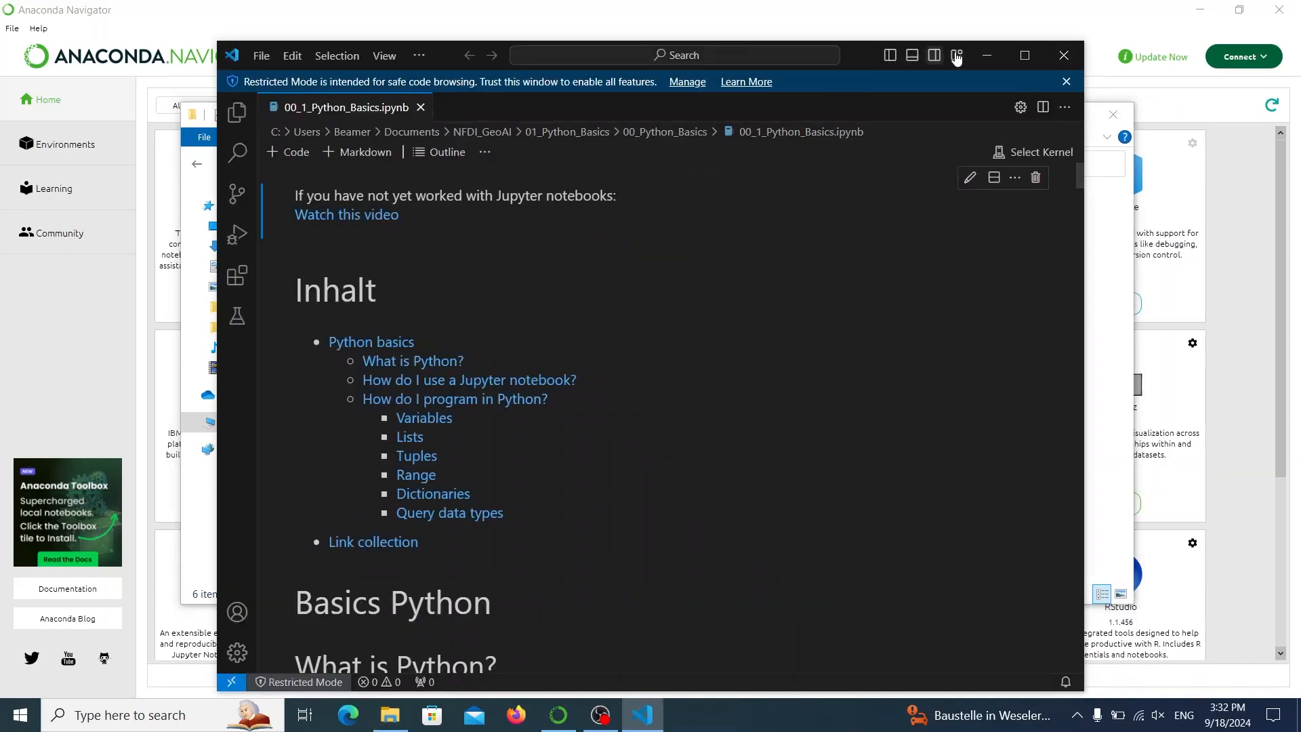
Maximize the editor window, run the Hello world code cell under How do I program in Python? and trust the workspace.
{"action": "left_click", "coordinate": [1024, 55]}
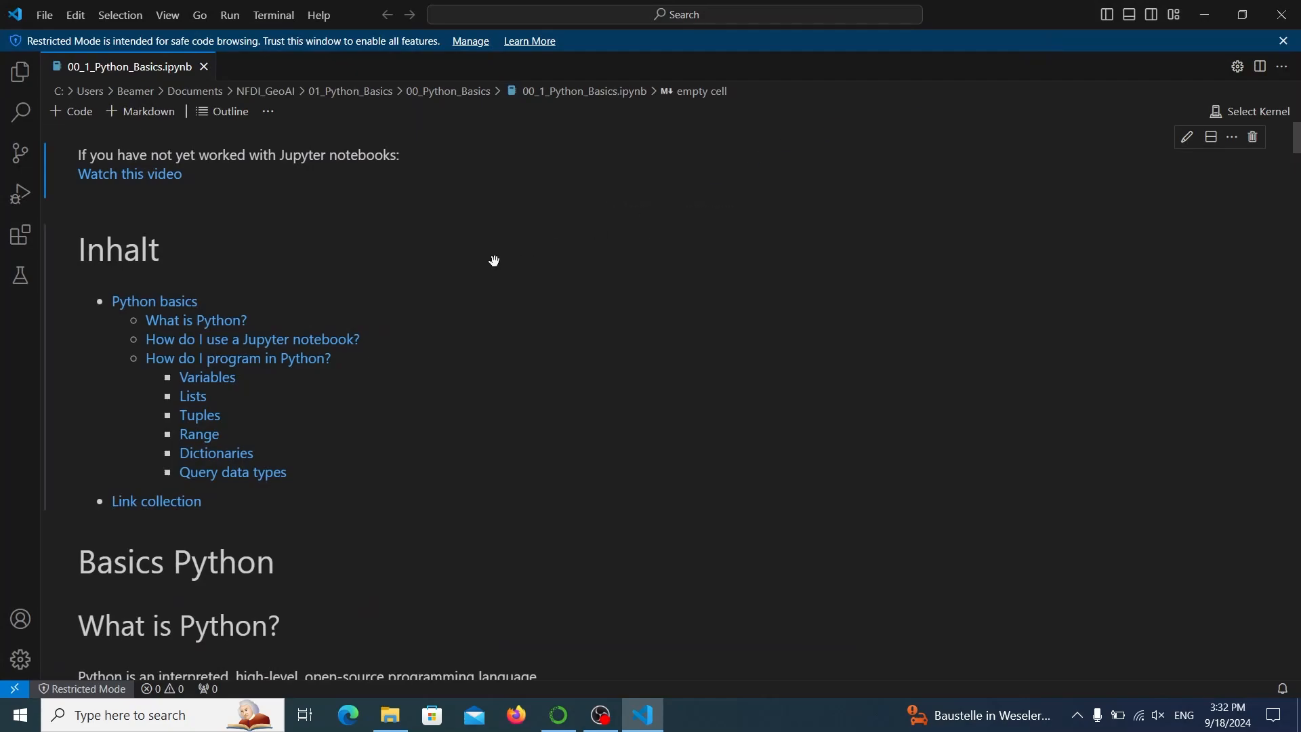
{"action": "scroll", "coordinate": [495, 261], "scroll_direction": "down", "scroll_amount": 3}
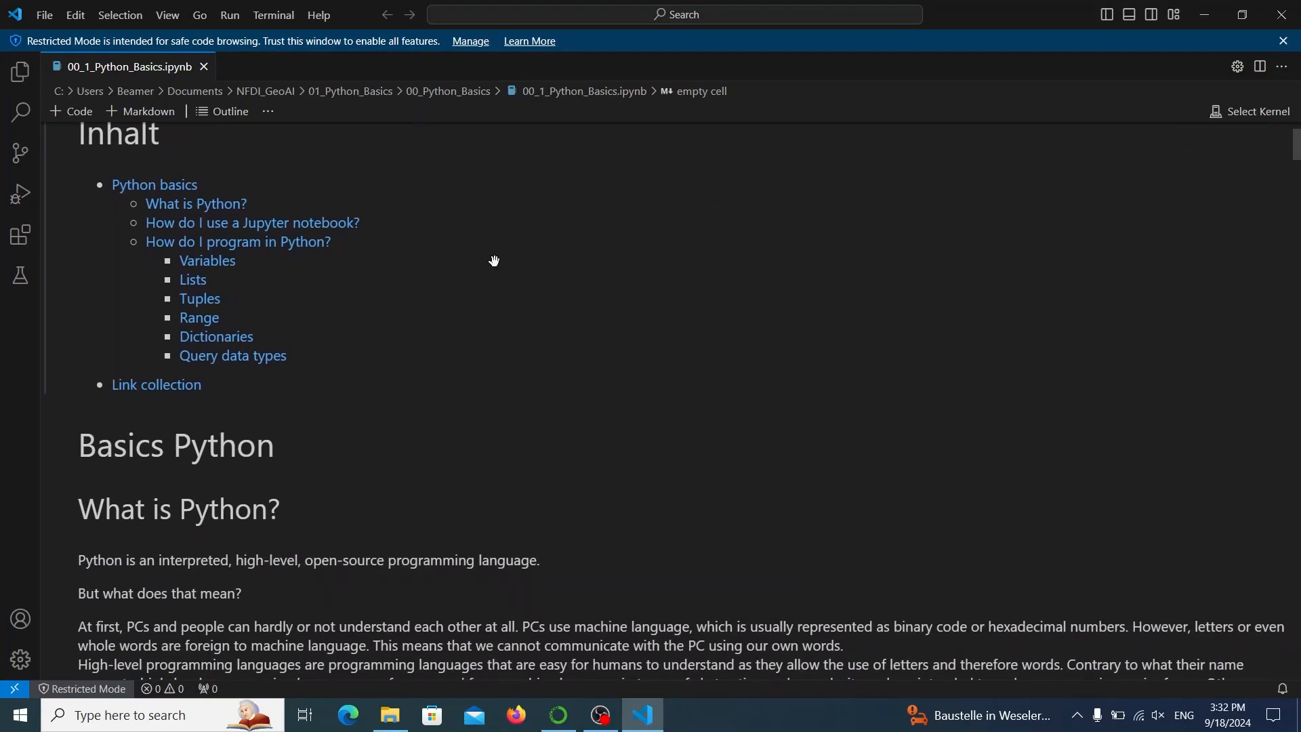
{"action": "scroll", "coordinate": [494, 260], "scroll_direction": "down", "scroll_amount": 12}
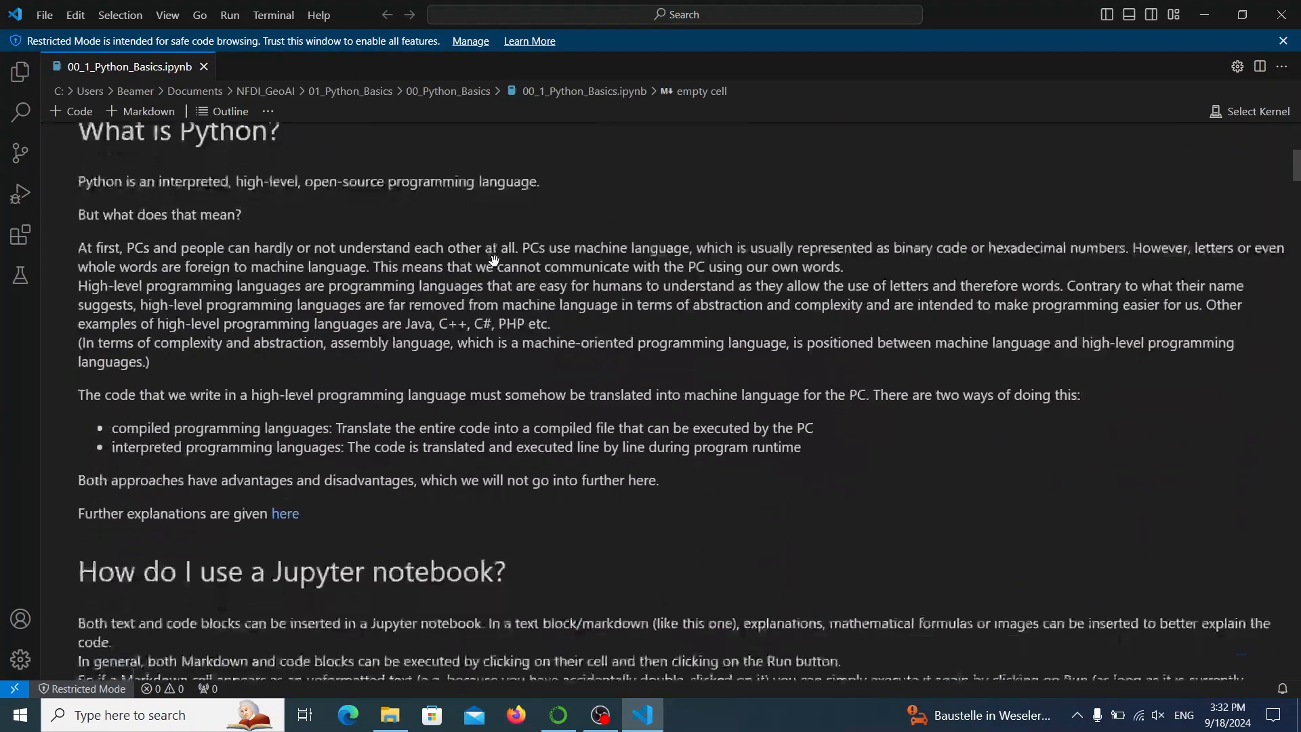
{"action": "scroll", "coordinate": [495, 261], "scroll_direction": "down", "scroll_amount": 6}
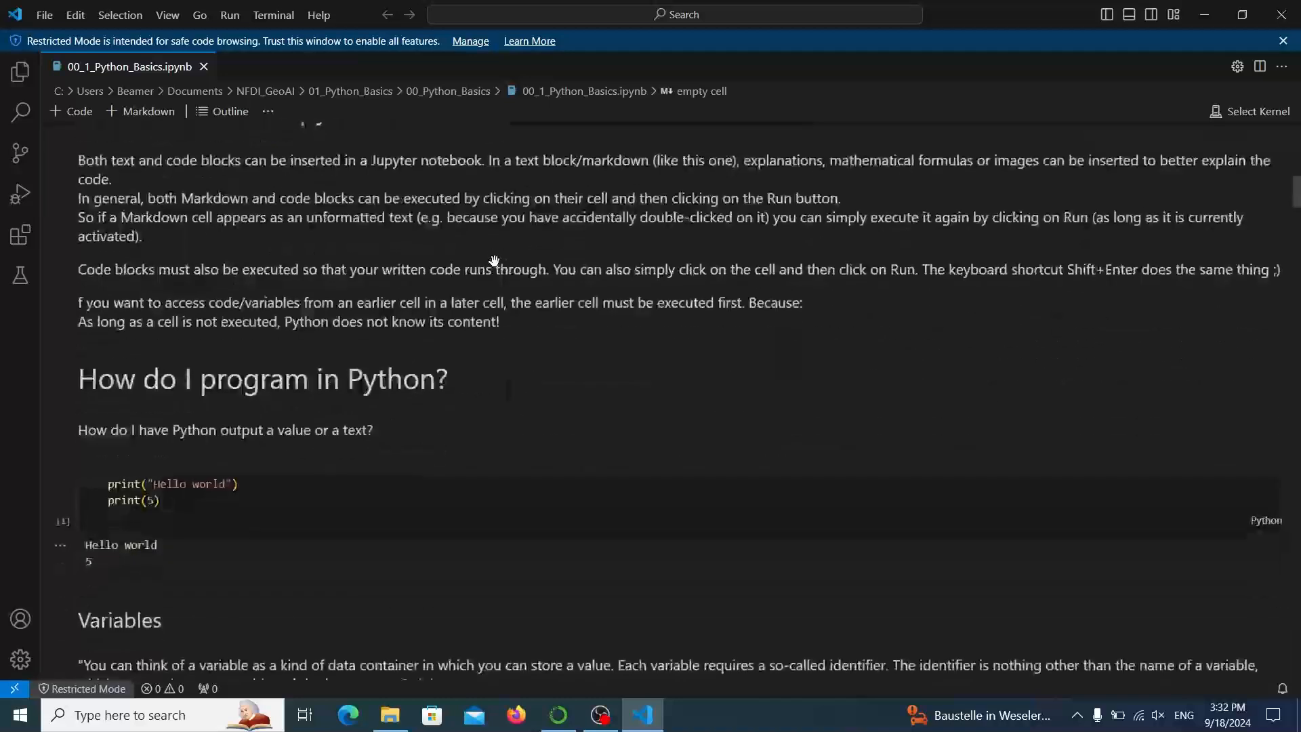
{"action": "left_click", "coordinate": [361, 523]}
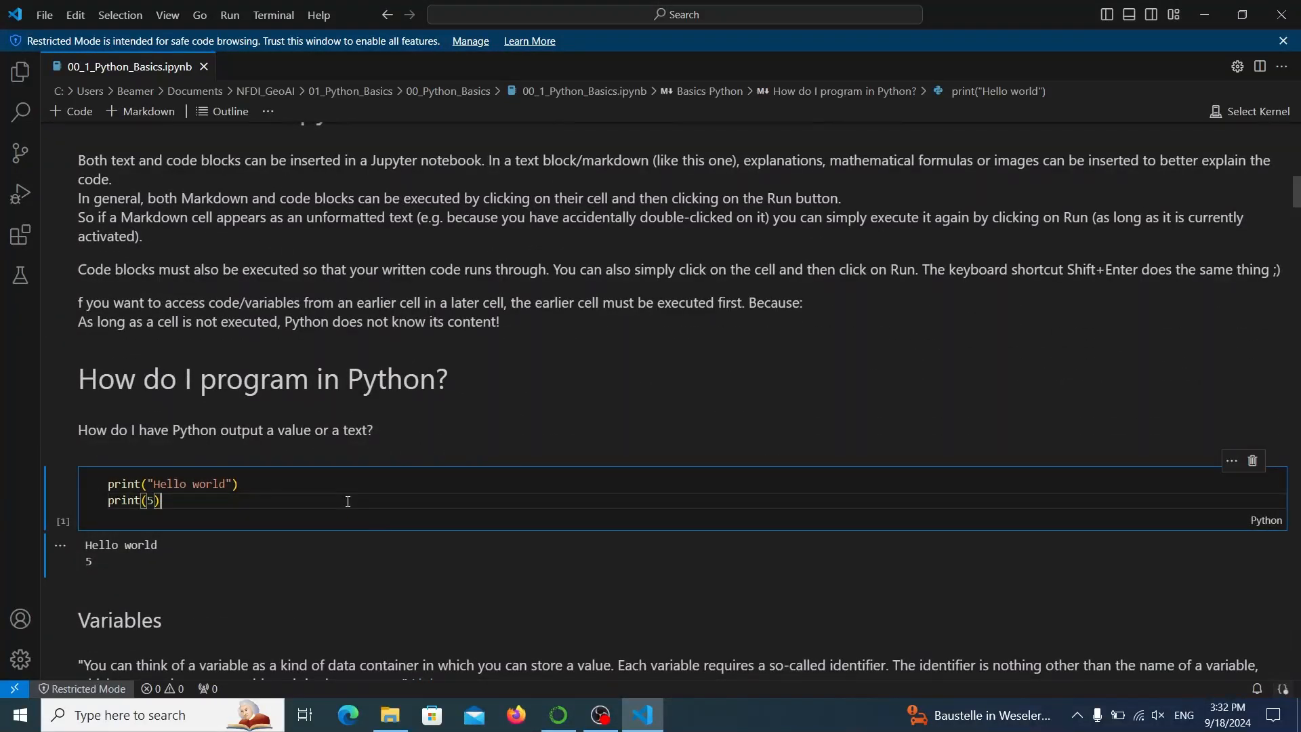
{"action": "key", "text": "shift+Return"}
{"action": "left_click", "coordinate": [604, 428]}
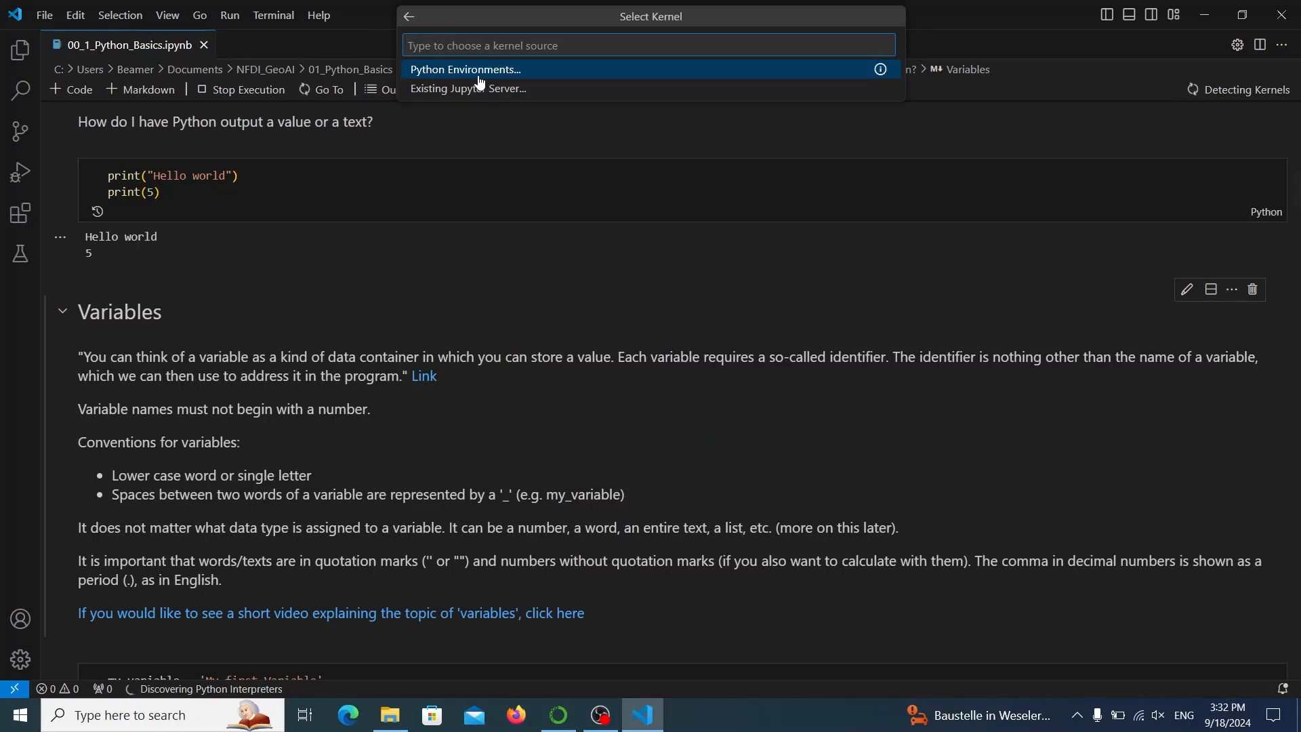
Choose to install Python from the kernel's Python environment selection and get Python 3.11 from the Microsoft Store.
{"action": "left_click", "coordinate": [461, 71]}
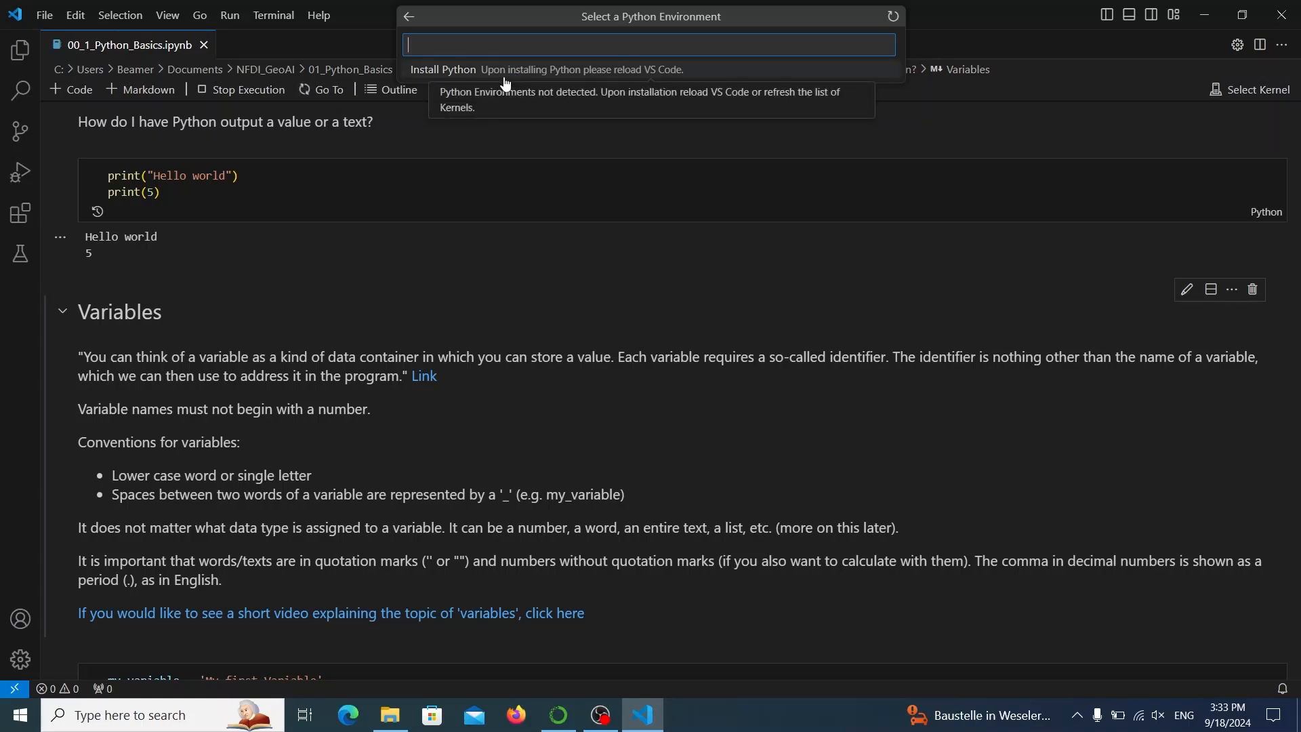
{"action": "left_click", "coordinate": [504, 76]}
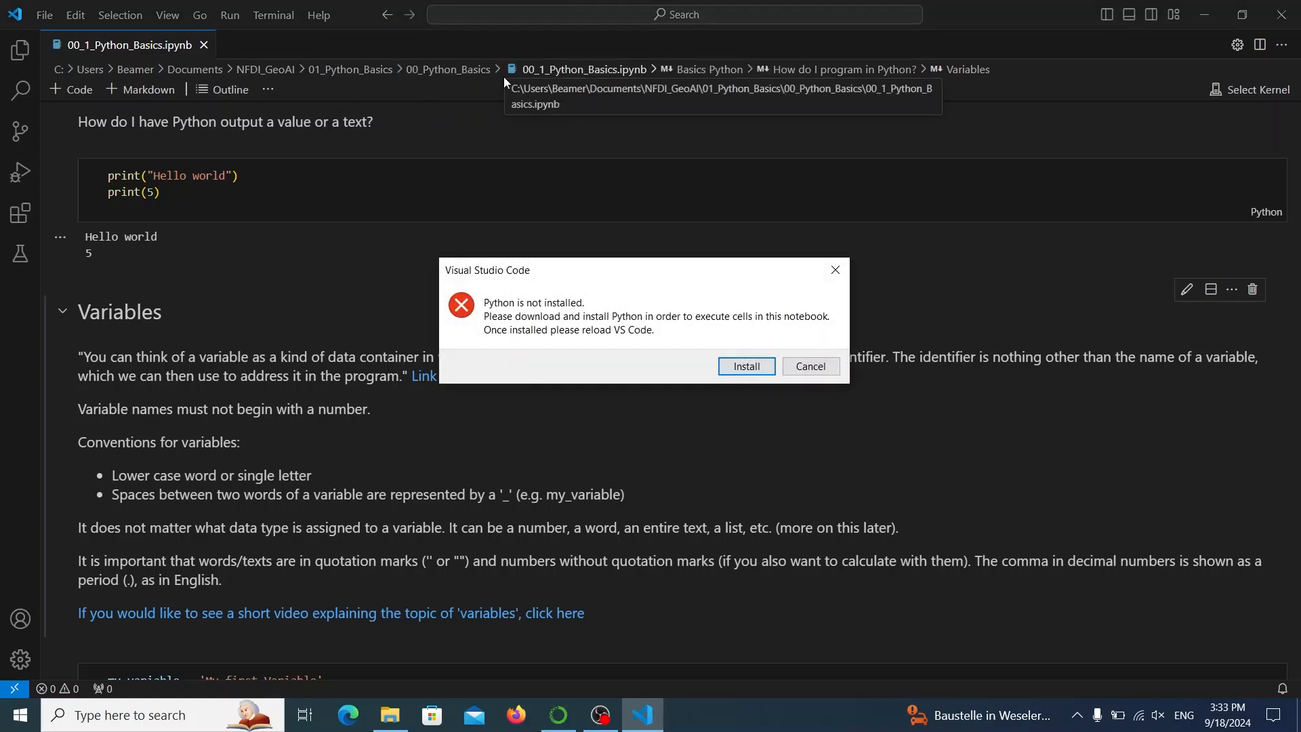
{"action": "left_click", "coordinate": [725, 364]}
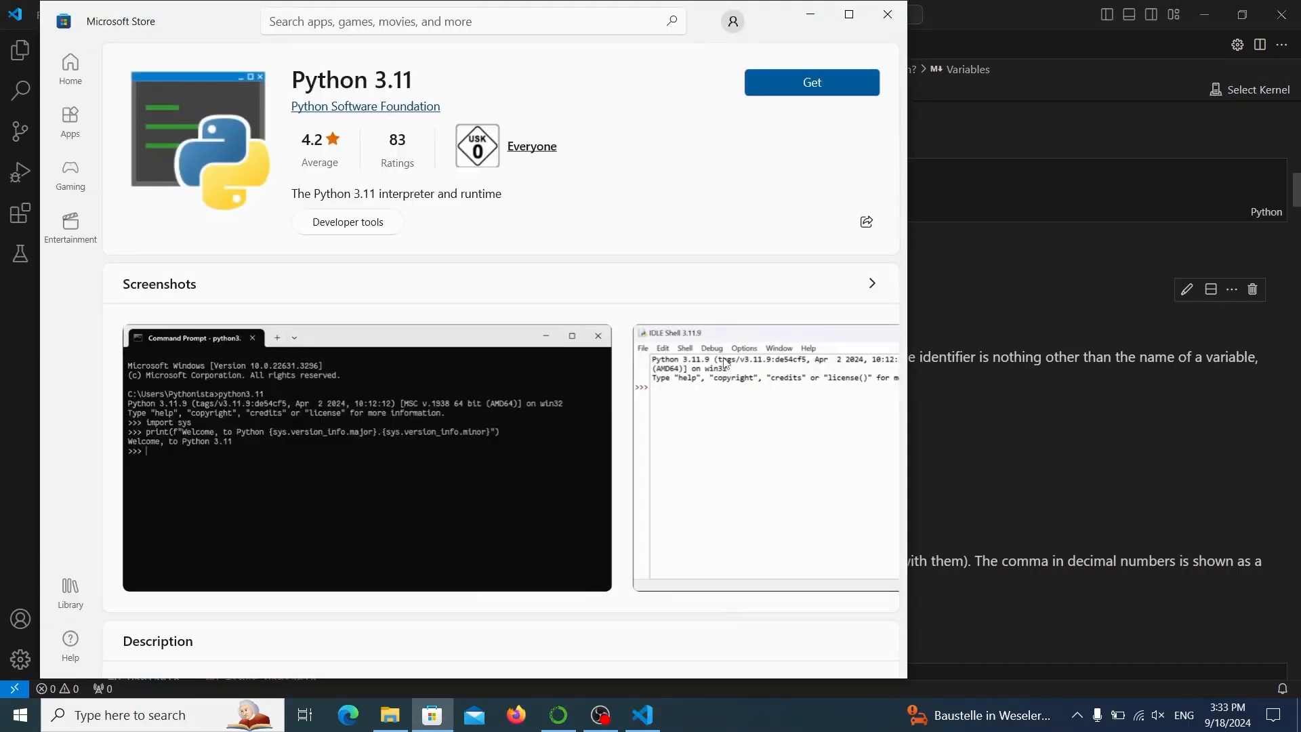
{"action": "left_click", "coordinate": [773, 86]}
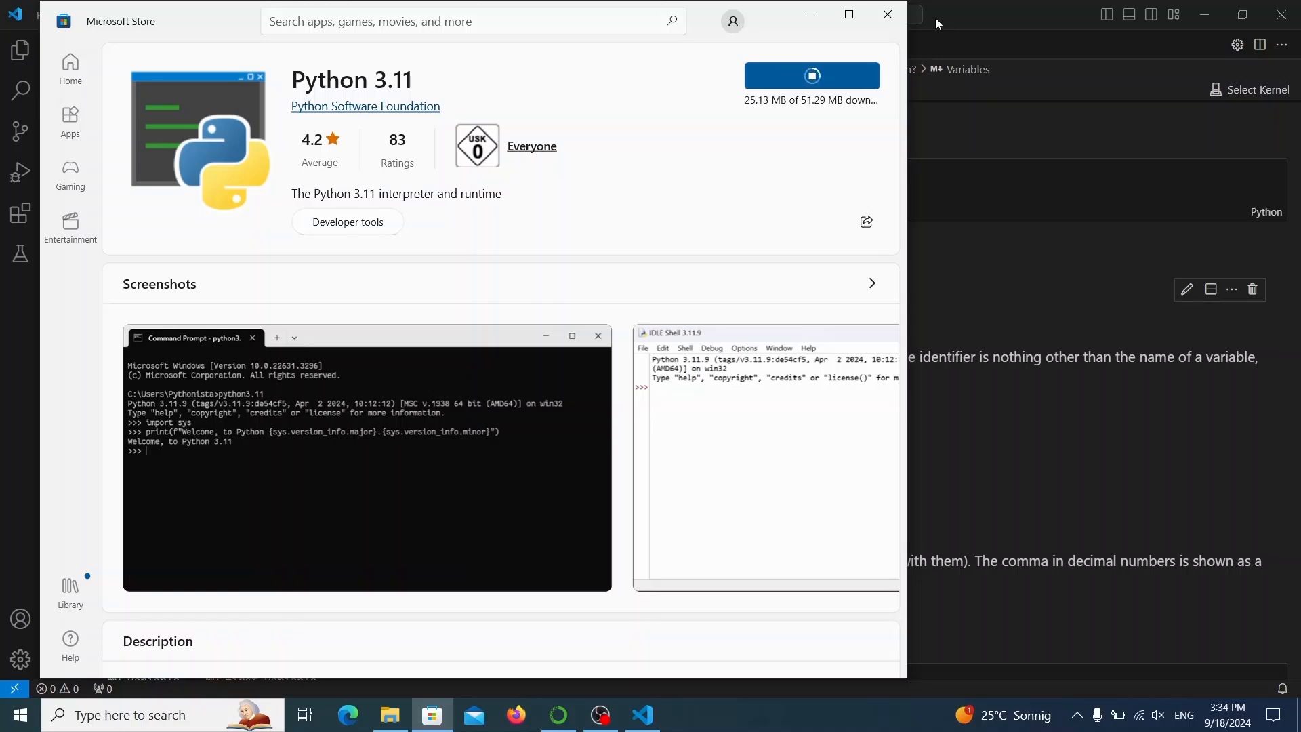
{"action": "left_click", "coordinate": [810, 14]}
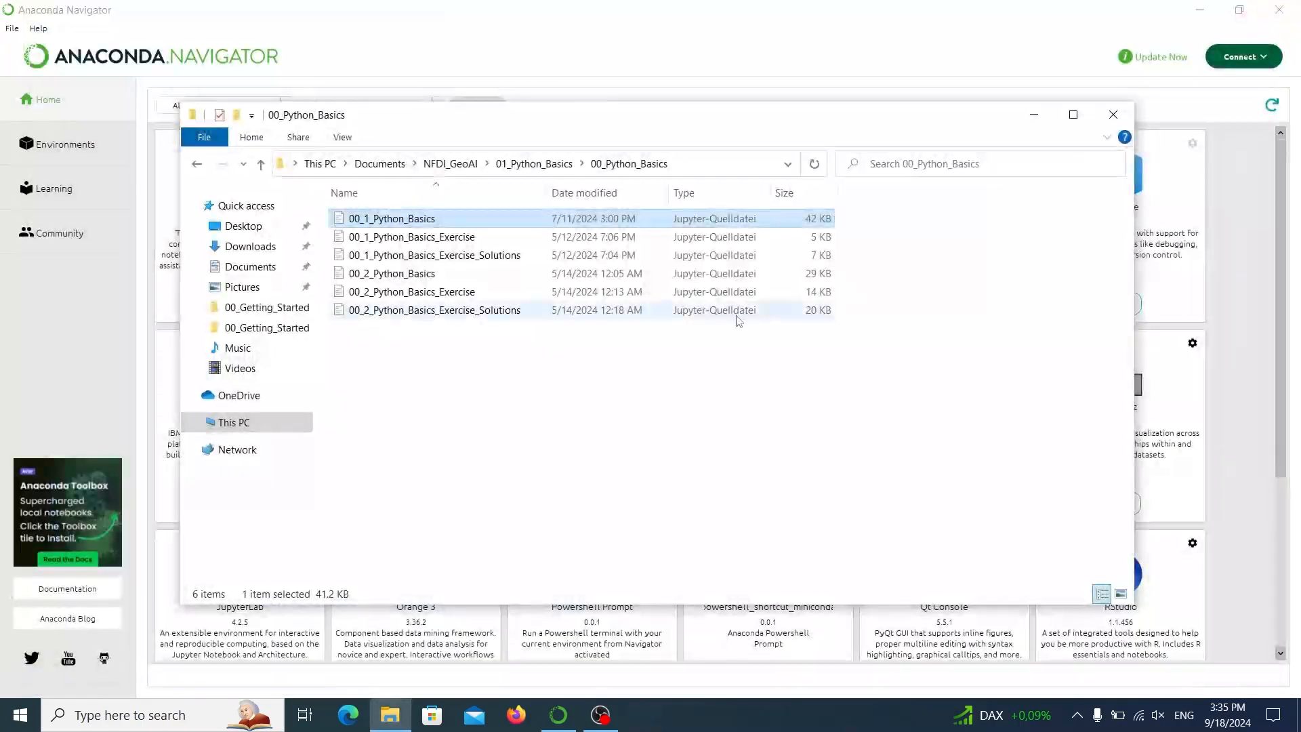
Reopen the 00_1_Python_Basics notebook from its folder and run its cells down through the Hello world code cell.
{"action": "double_click", "coordinate": [414, 220]}
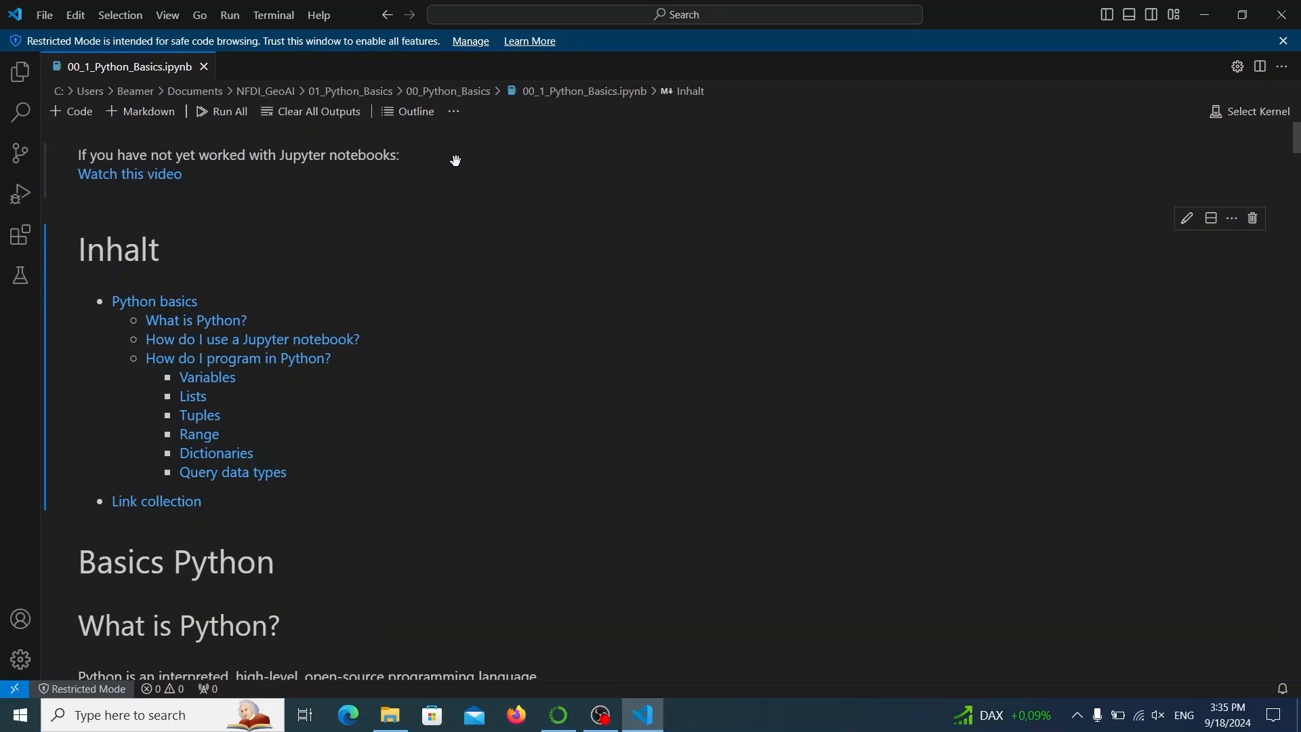
{"action": "key", "text": "shift+Return"}
{"action": "key", "text": "shift+Return"}
{"action": "key", "text": "shift+Return"}
{"action": "key", "text": "shift+Return"}
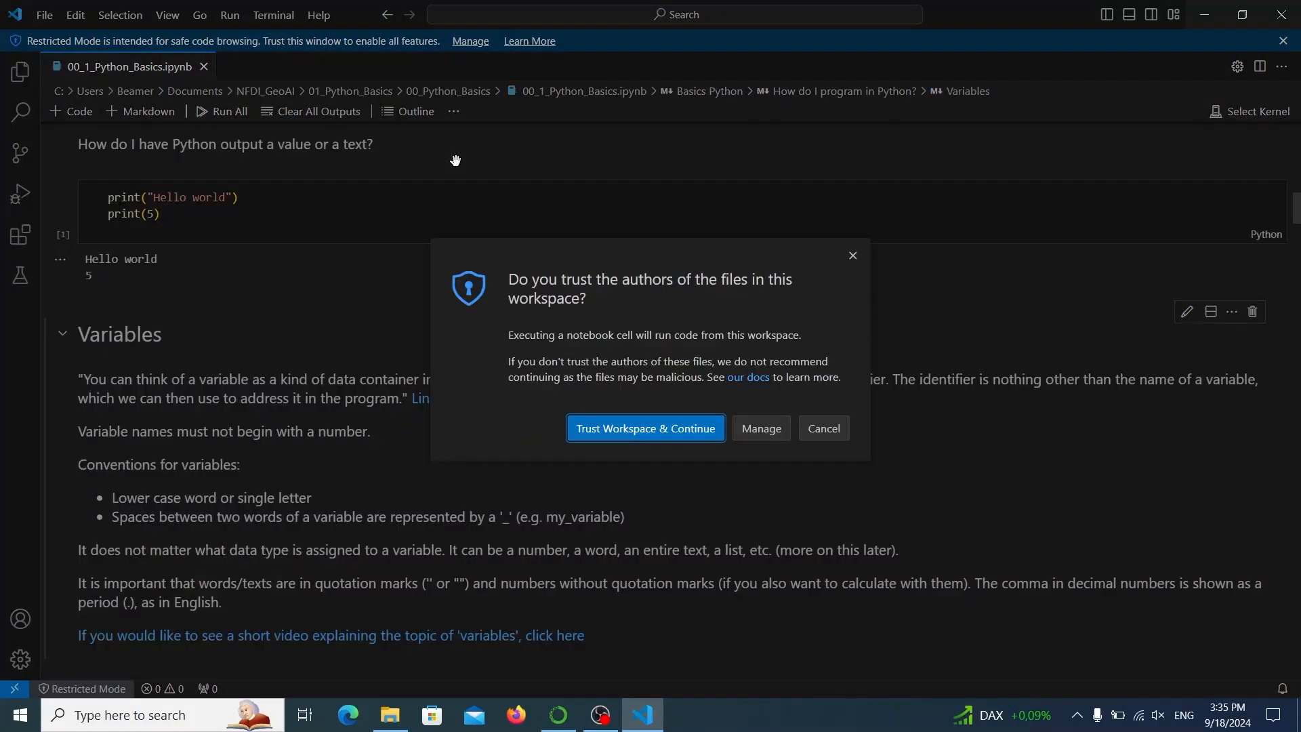
Trust the workspace and select the NFDI (Python 3.9.18) environment as the notebook's kernel.
{"action": "left_click", "coordinate": [590, 428]}
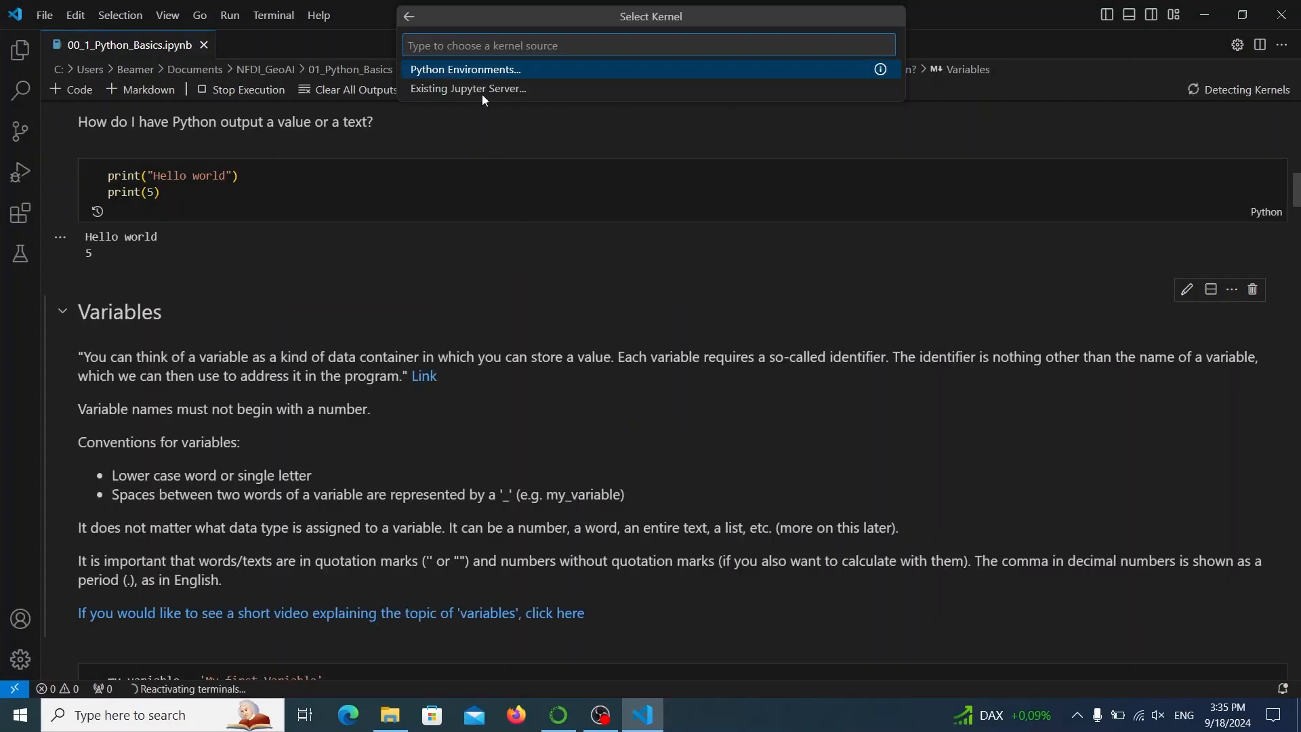
{"action": "left_click", "coordinate": [472, 75]}
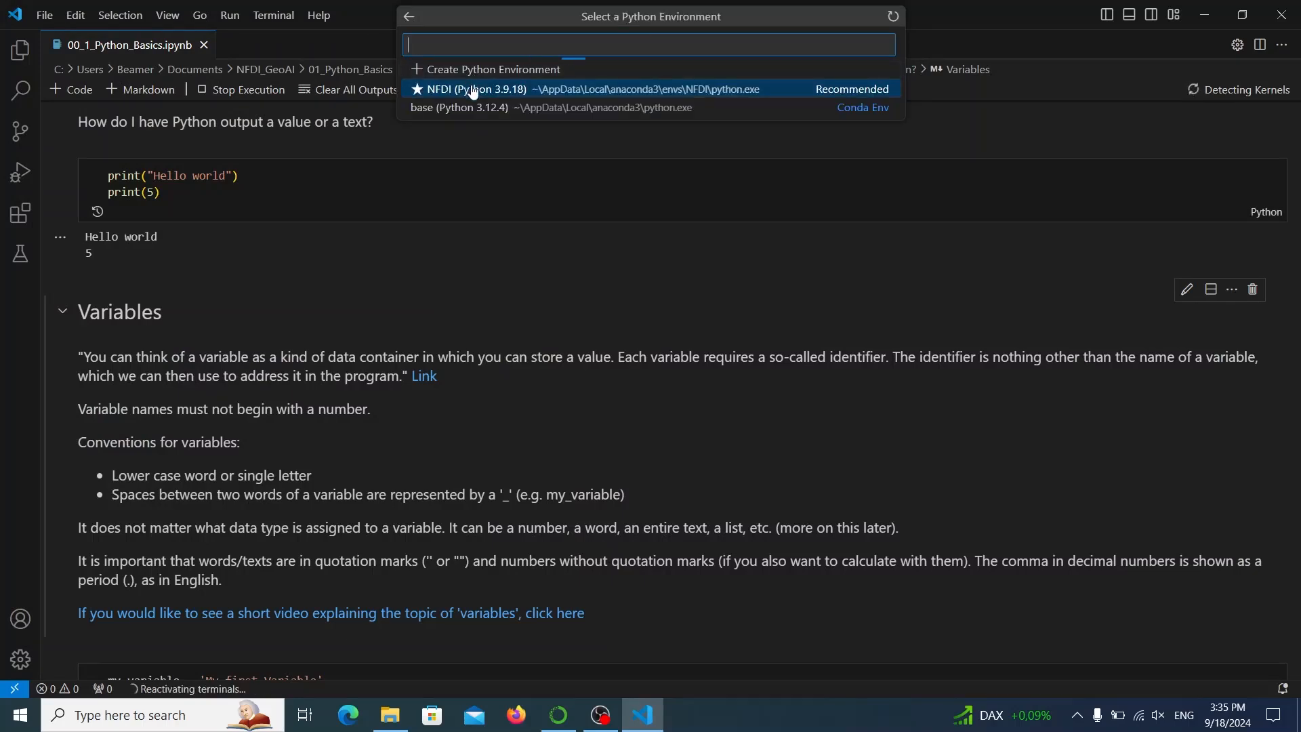
{"action": "left_click", "coordinate": [472, 89]}
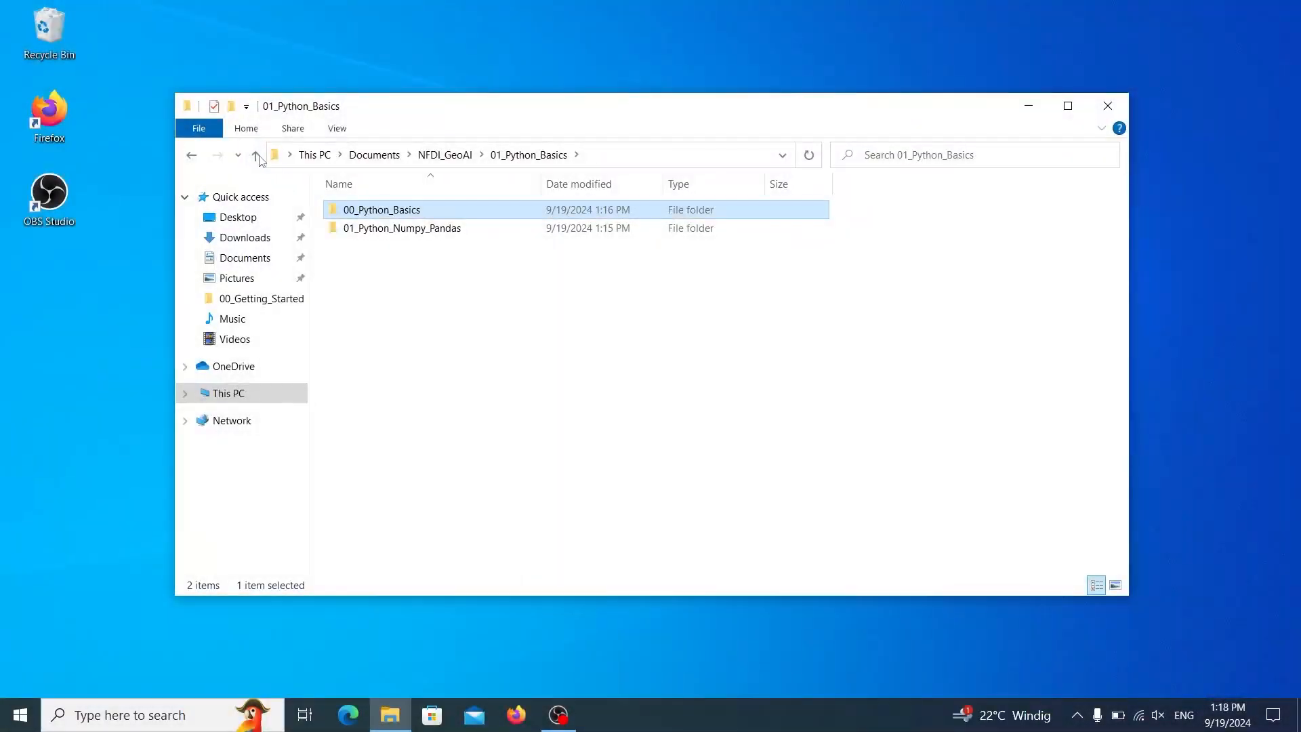
In File Explorer, go to NFDI_GeoAI > 02_AI > 01_Random_Forest, view the 01_01_RandomForest_IrisClassification notebook and close the editor.
{"action": "left_click", "coordinate": [259, 156]}
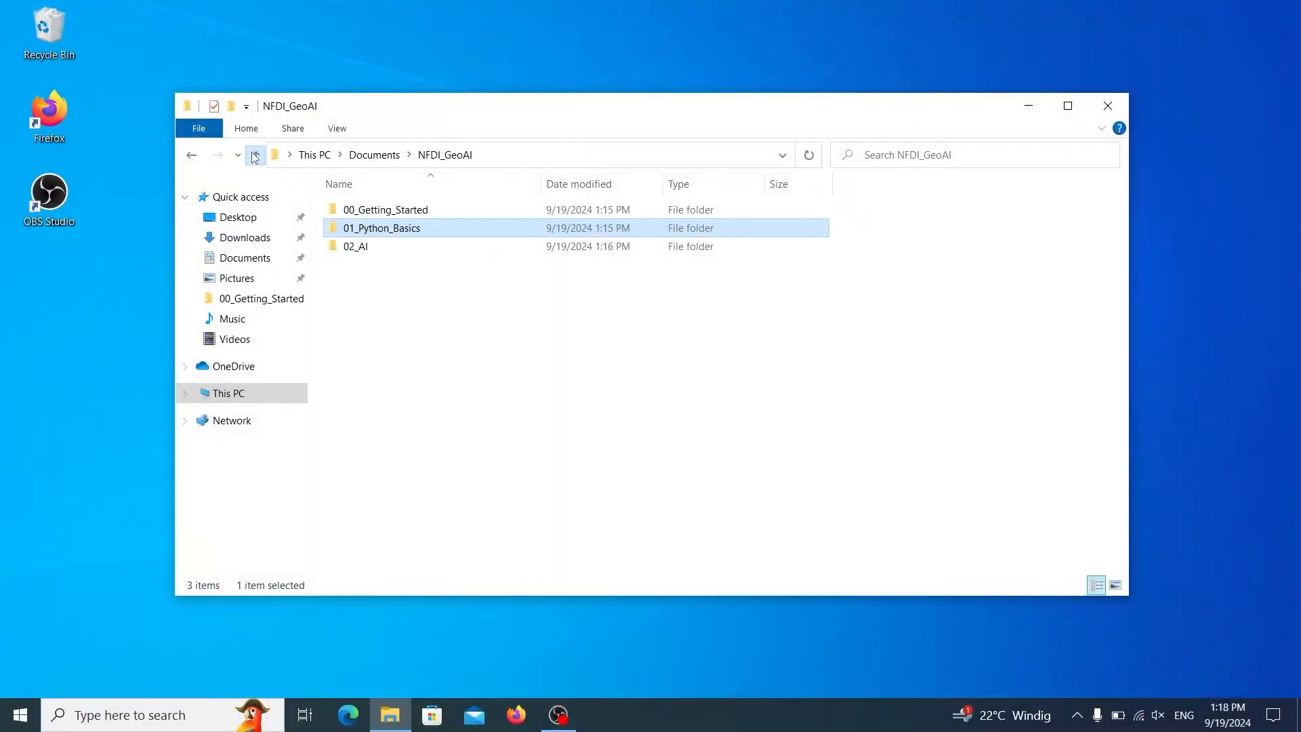
{"action": "double_click", "coordinate": [367, 248]}
{"action": "double_click", "coordinate": [378, 212]}
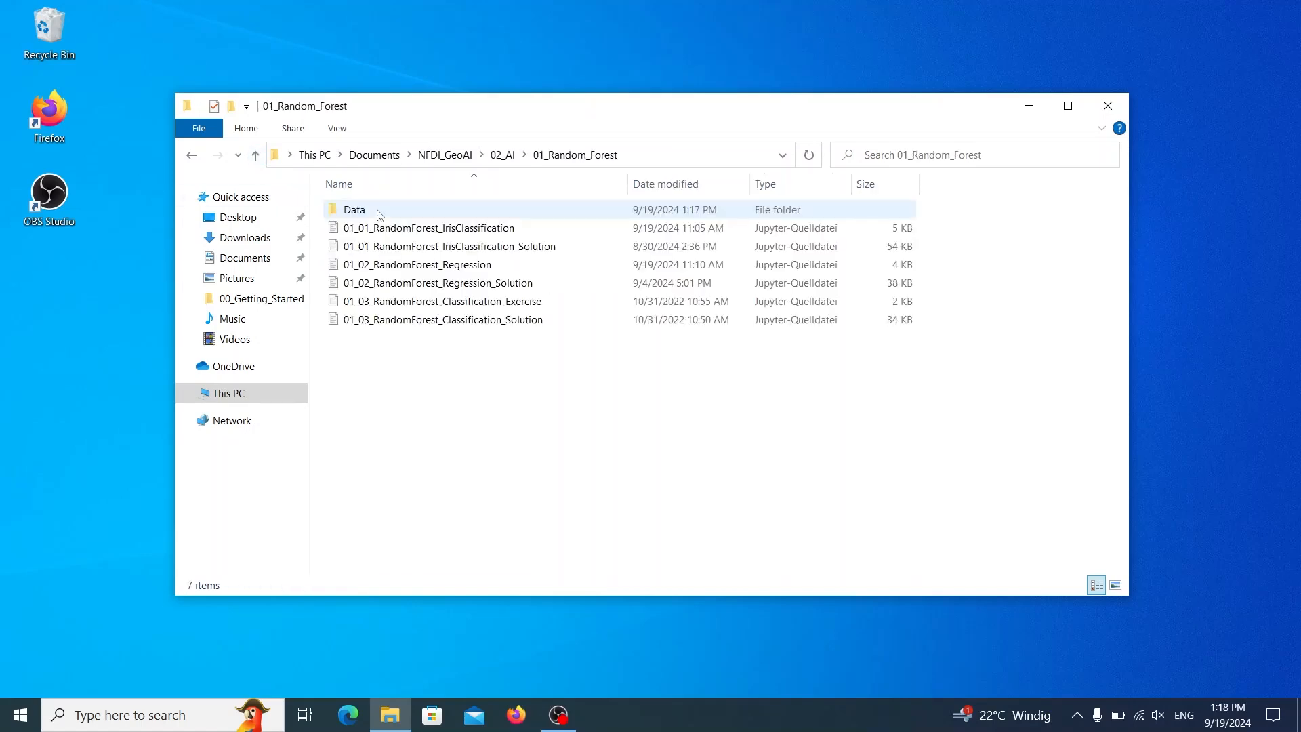
{"action": "double_click", "coordinate": [494, 229]}
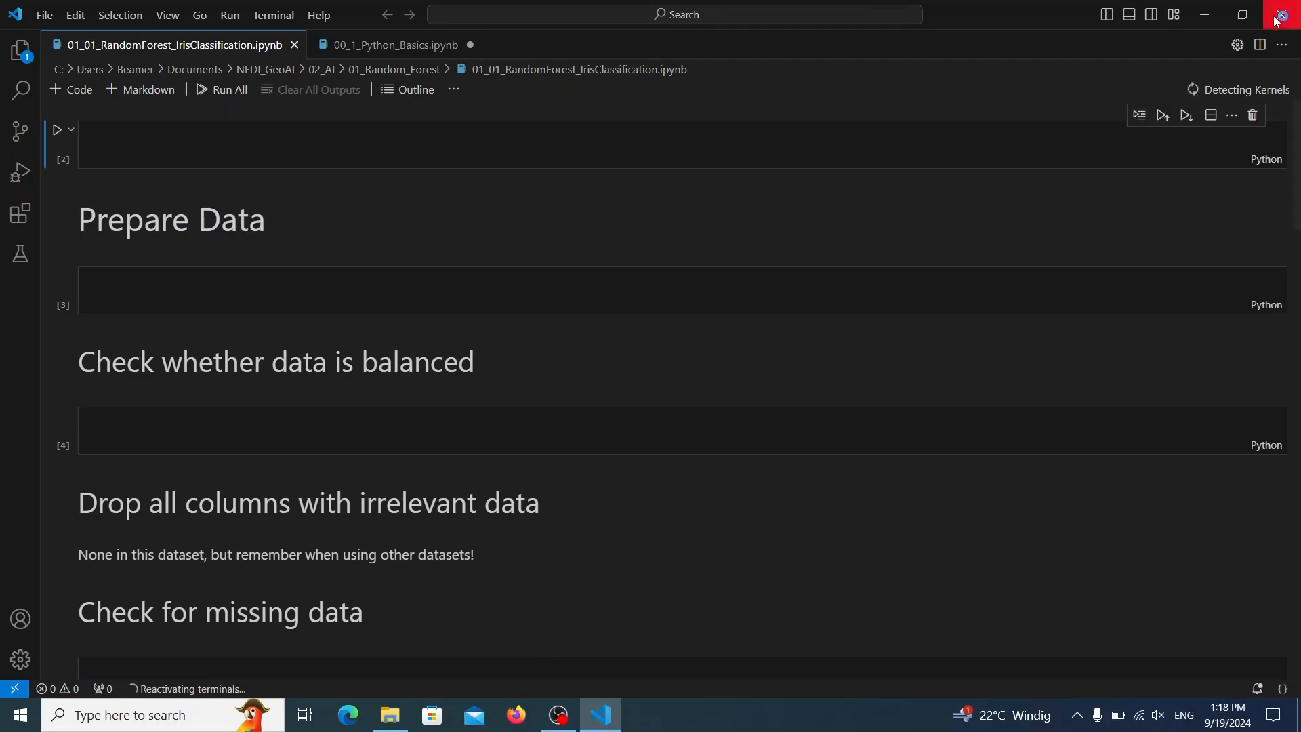
{"action": "left_click", "coordinate": [1281, 14]}
View the 01_01_RandomForest_IrisClassification_Solution notebook, close the editor and point out the 01_03_RandomForest_Classification exercise and solution files.
{"action": "left_click", "coordinate": [493, 250]}
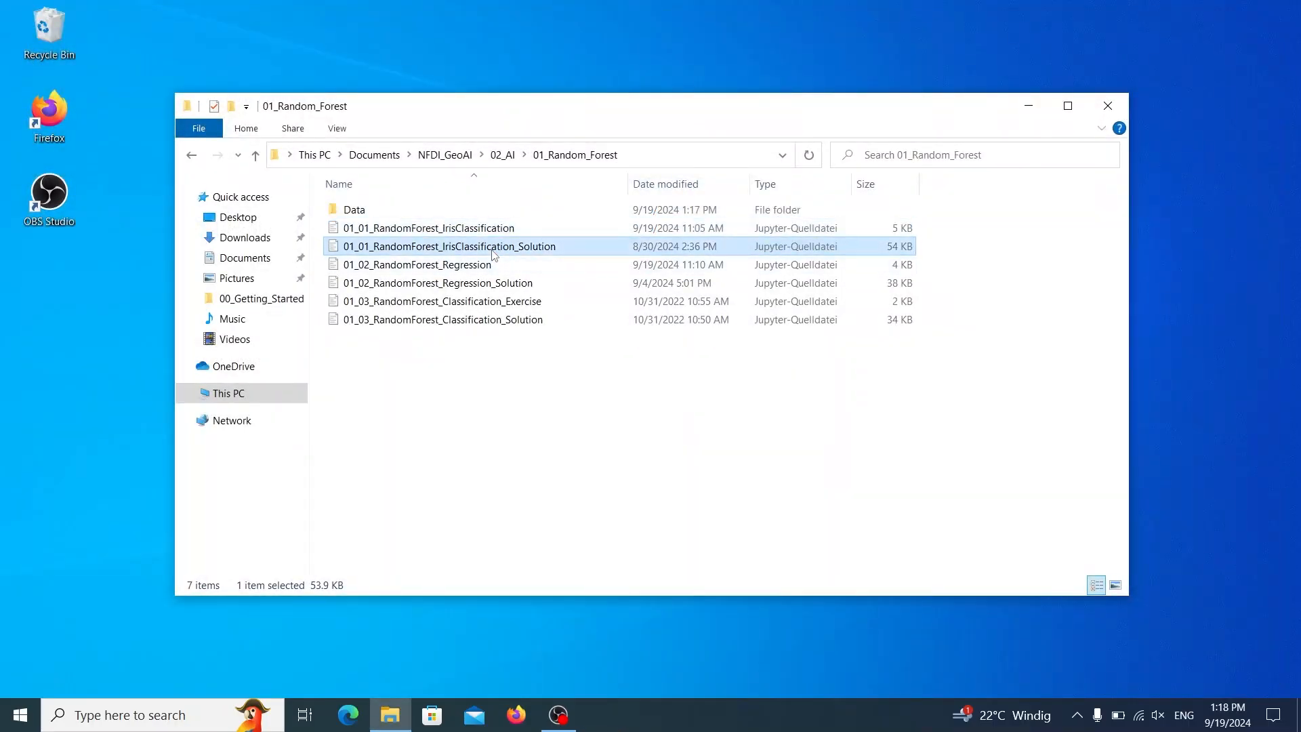
{"action": "double_click", "coordinate": [492, 247]}
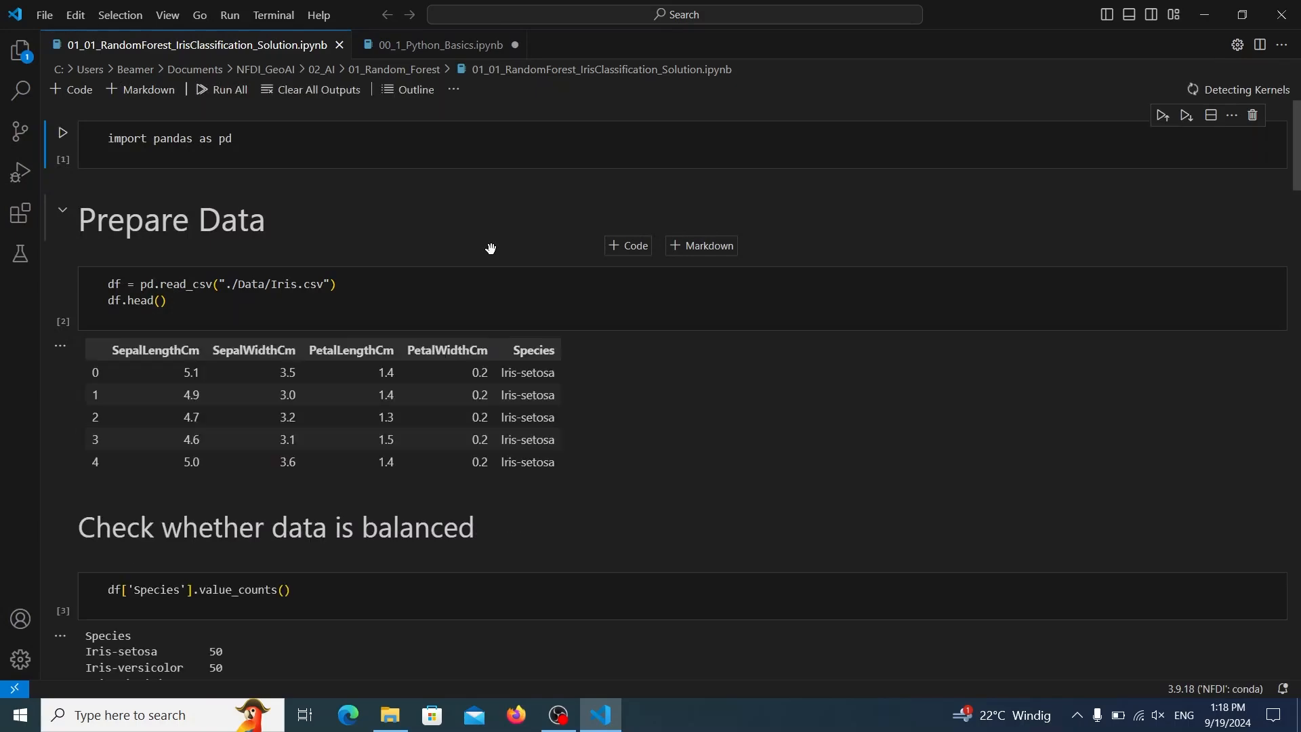
{"action": "left_click", "coordinate": [1296, 11]}
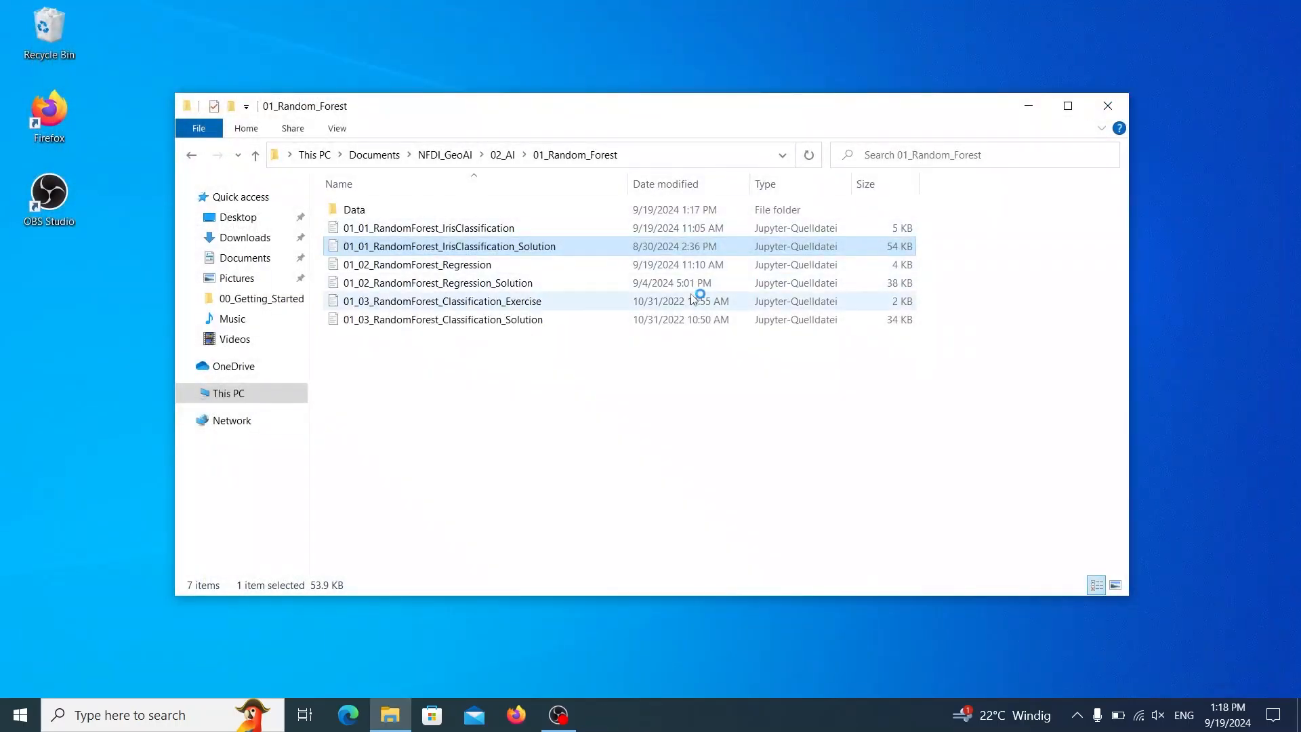
{"action": "left_click", "coordinate": [533, 308]}
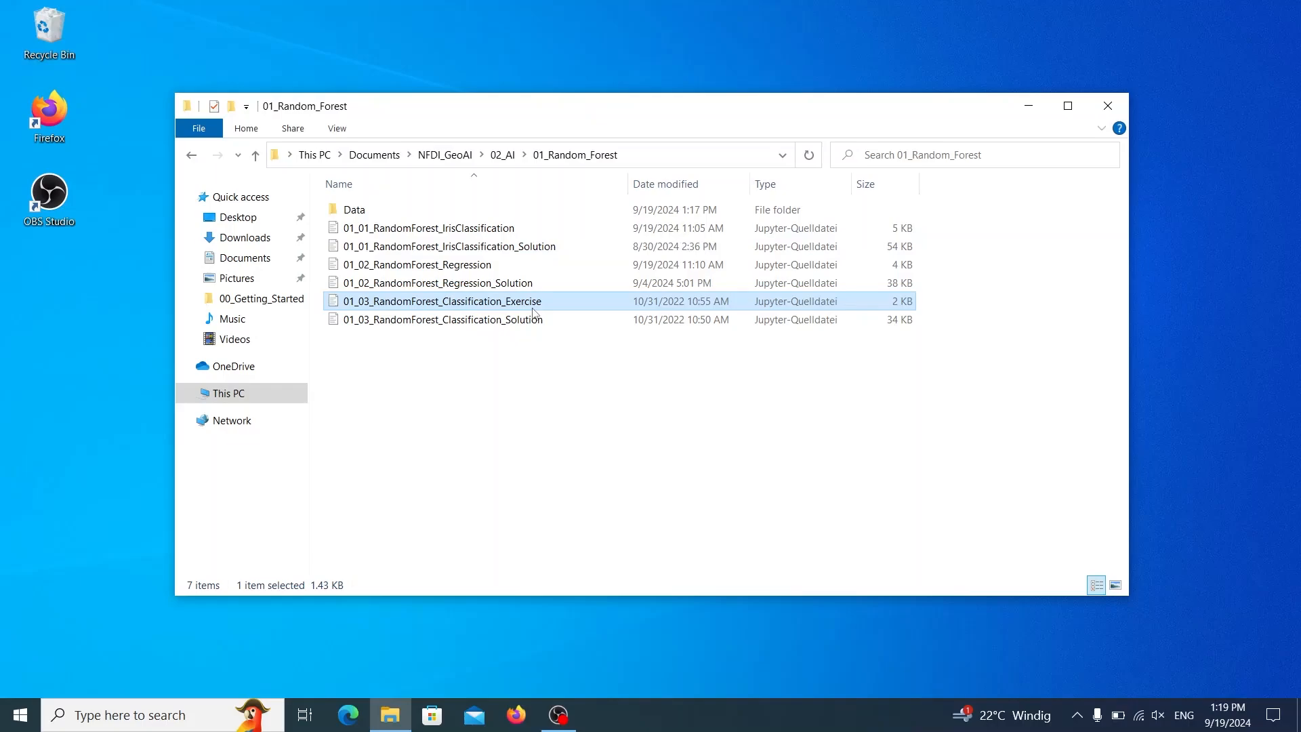
{"action": "left_click", "coordinate": [535, 321]}
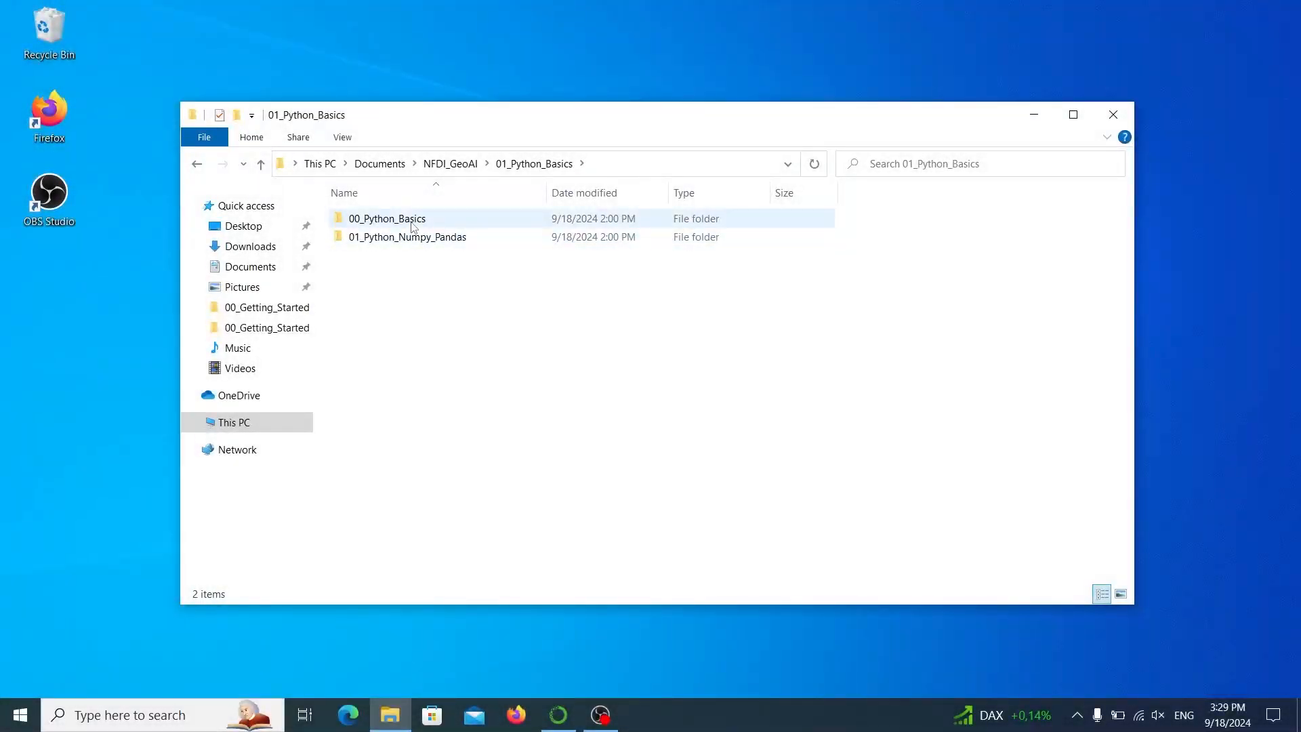
Open the 00_Python_Basics folder inside 01_Python_Basics and open the 00_1_Python_Basics notebook in Visual Studio Code.
{"action": "double_click", "coordinate": [412, 219]}
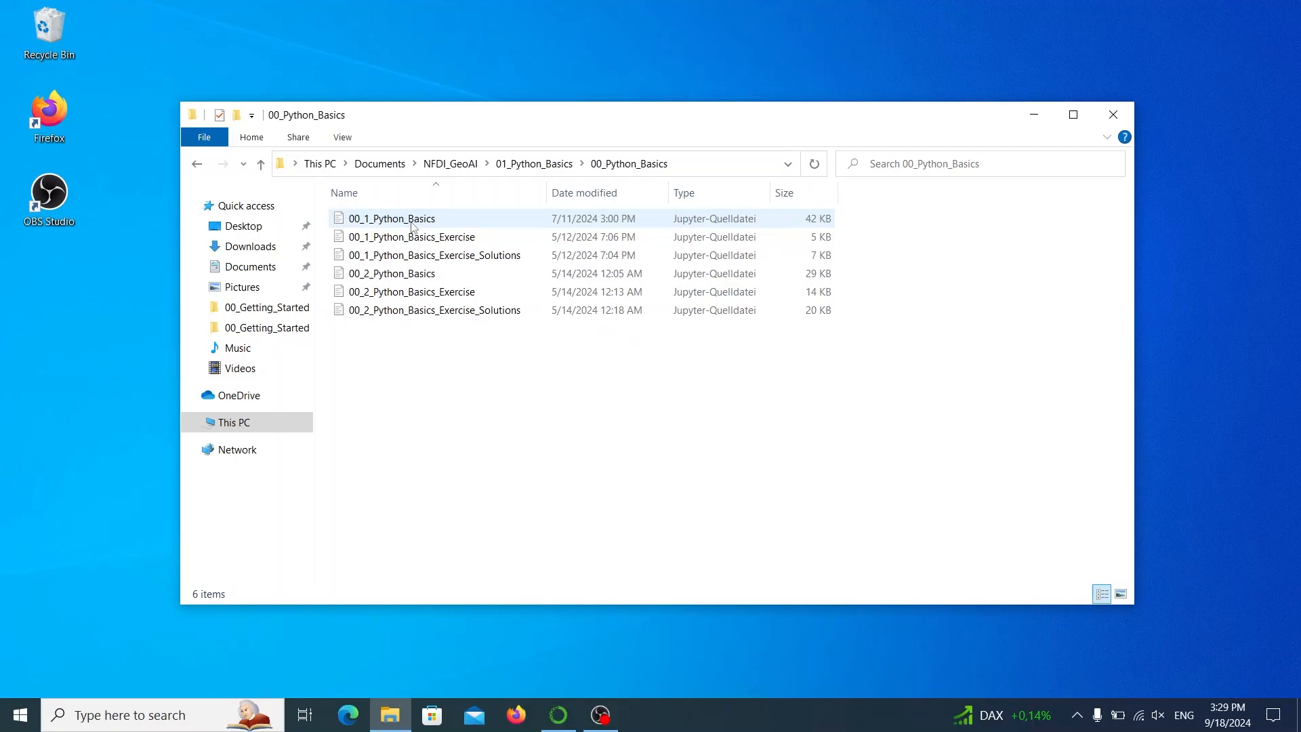
{"action": "double_click", "coordinate": [412, 220]}
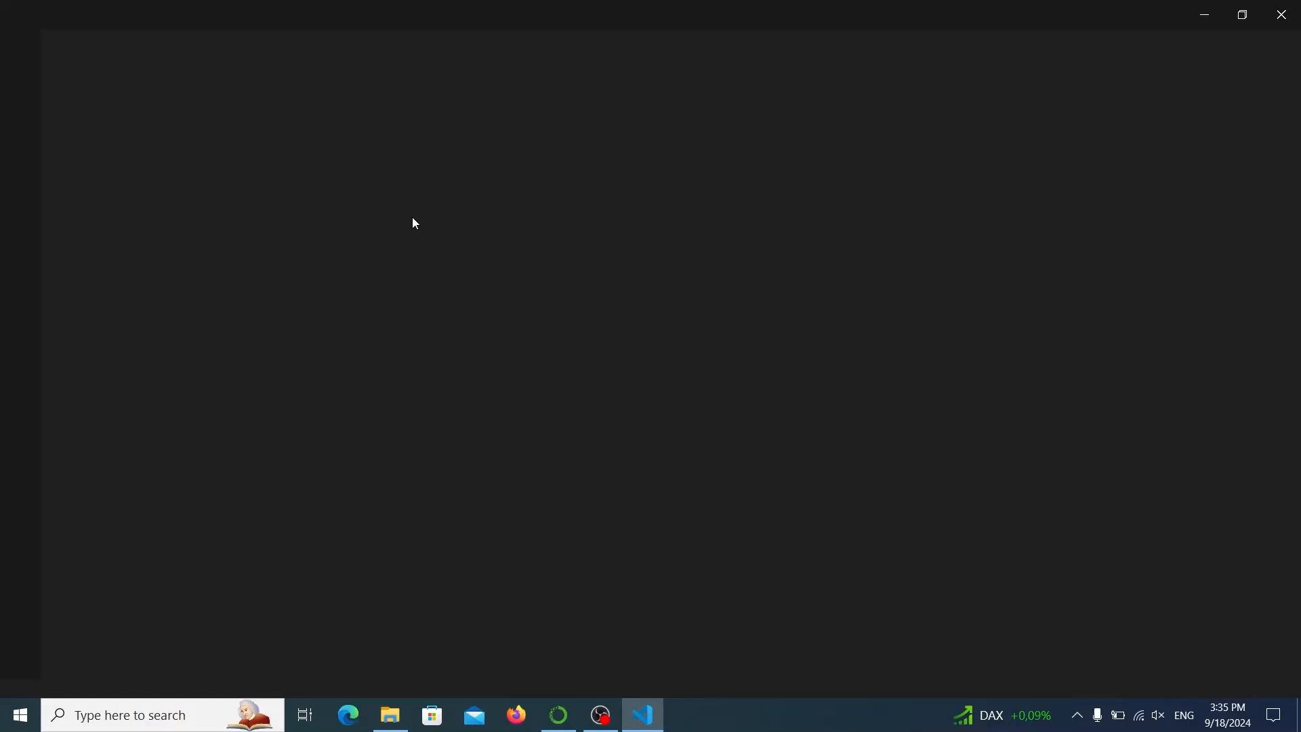